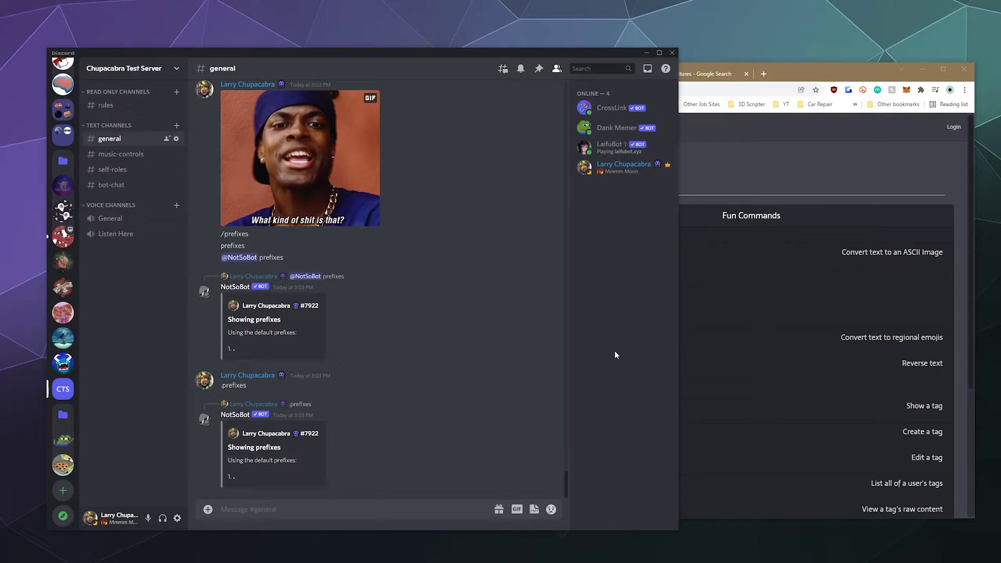
Step: Switch to the browser and look through the Moderation, Search, Utilities and Fun categories on the NotSoBot commands page
{"action": "key", "text": "alt+Tab"}
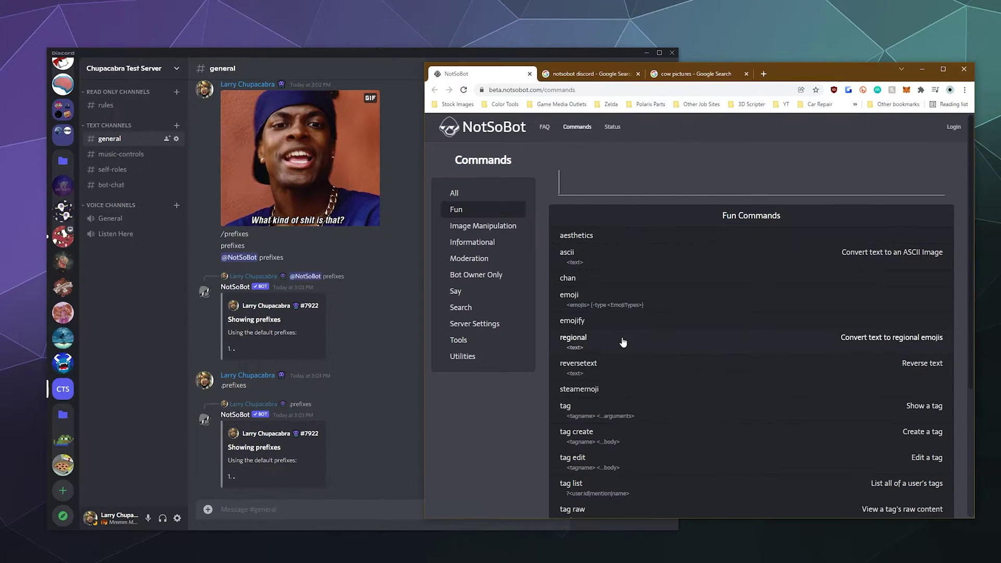
{"action": "left_click", "coordinate": [477, 258]}
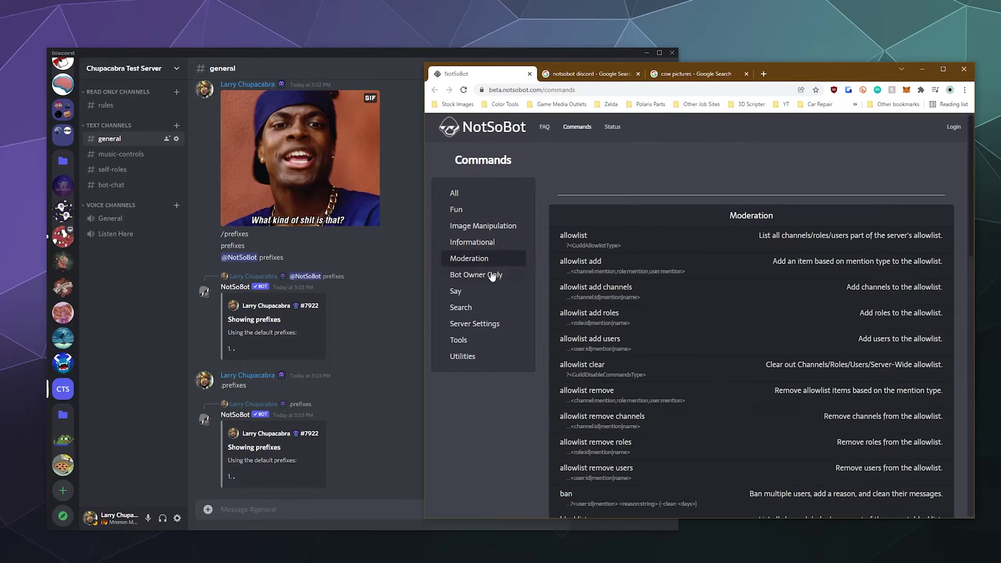
{"action": "left_click", "coordinate": [478, 307]}
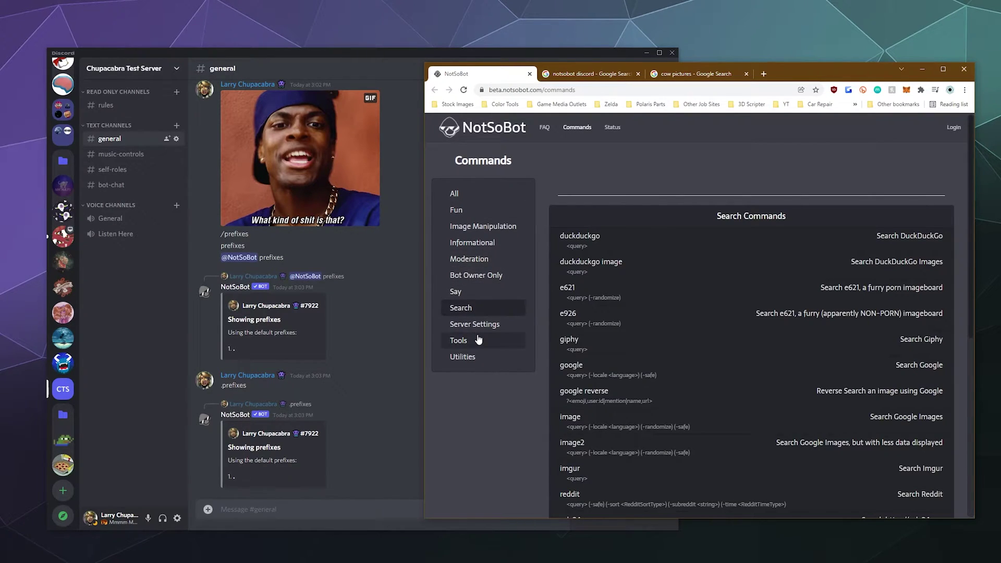
{"action": "left_click", "coordinate": [471, 358]}
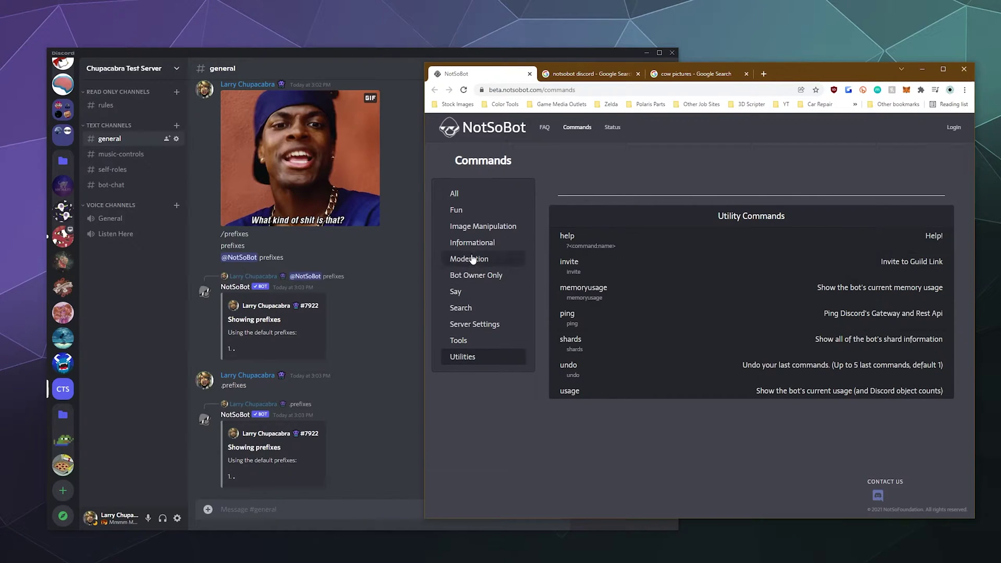
{"action": "left_click", "coordinate": [471, 213]}
{"action": "scroll", "coordinate": [650, 313], "scroll_direction": "down", "scroll_amount": 4}
{"action": "scroll", "coordinate": [650, 317], "scroll_direction": "up", "scroll_amount": 4}
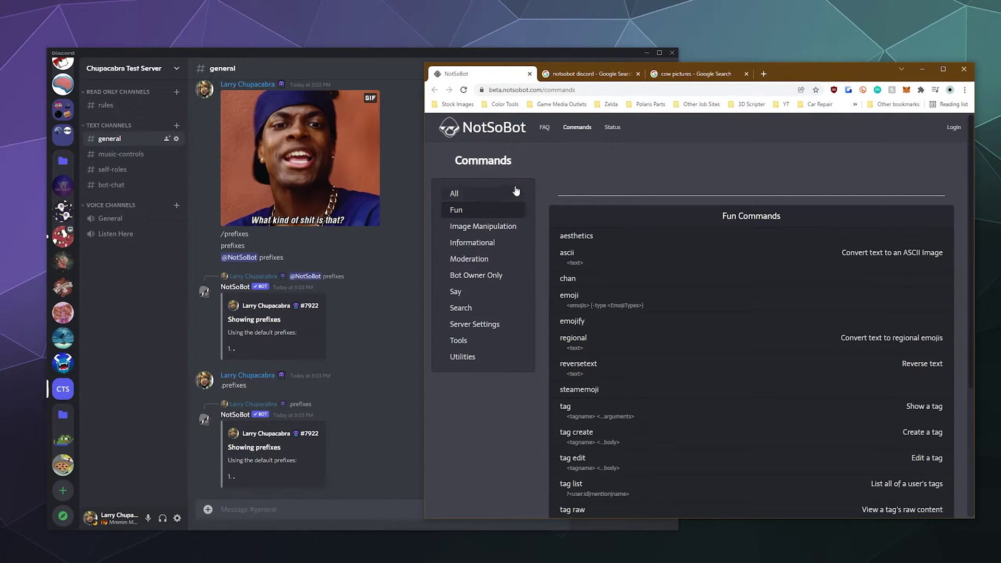
Step: Open the Add NotSoBot result from the "notsobot discord" Google search to start inviting the bot
{"action": "left_click", "coordinate": [157, 325]}
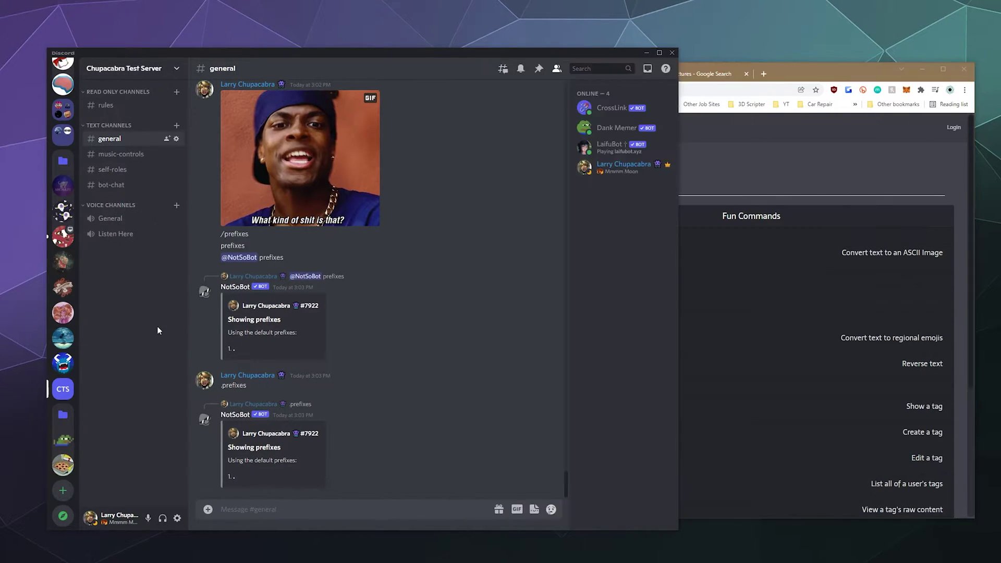
{"action": "left_click", "coordinate": [717, 164]}
{"action": "left_click", "coordinate": [704, 74]}
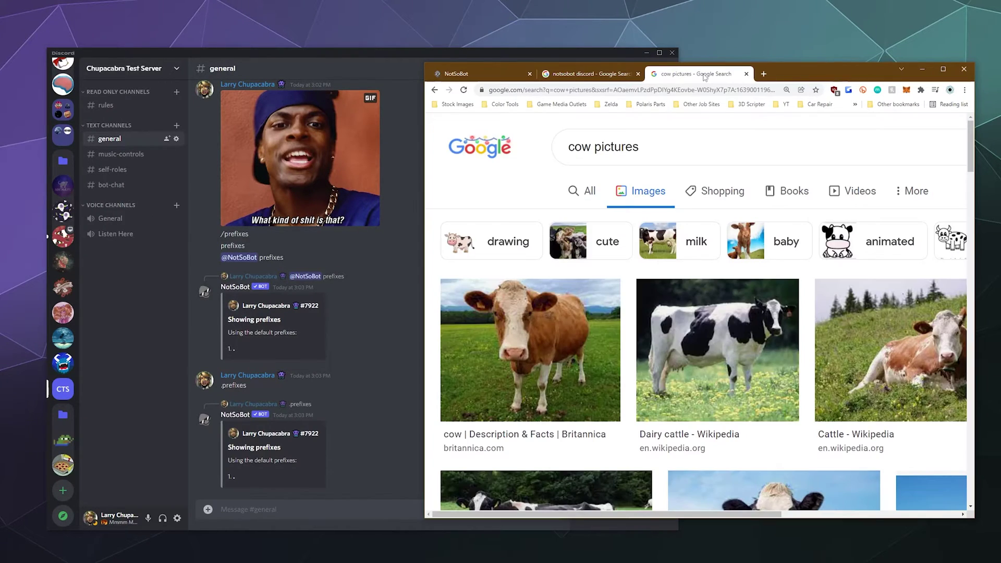
{"action": "left_click", "coordinate": [629, 77]}
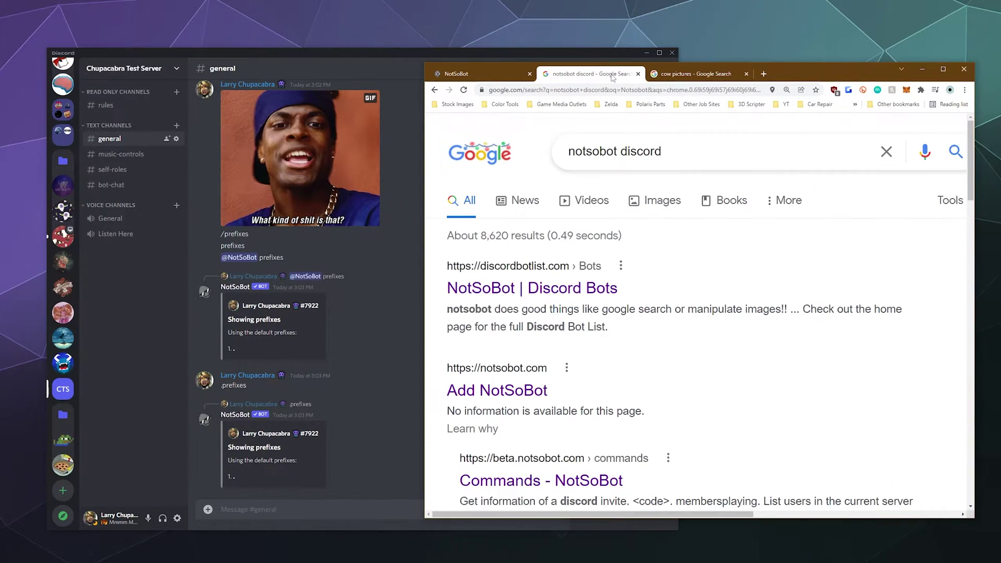
{"action": "left_click", "coordinate": [490, 396]}
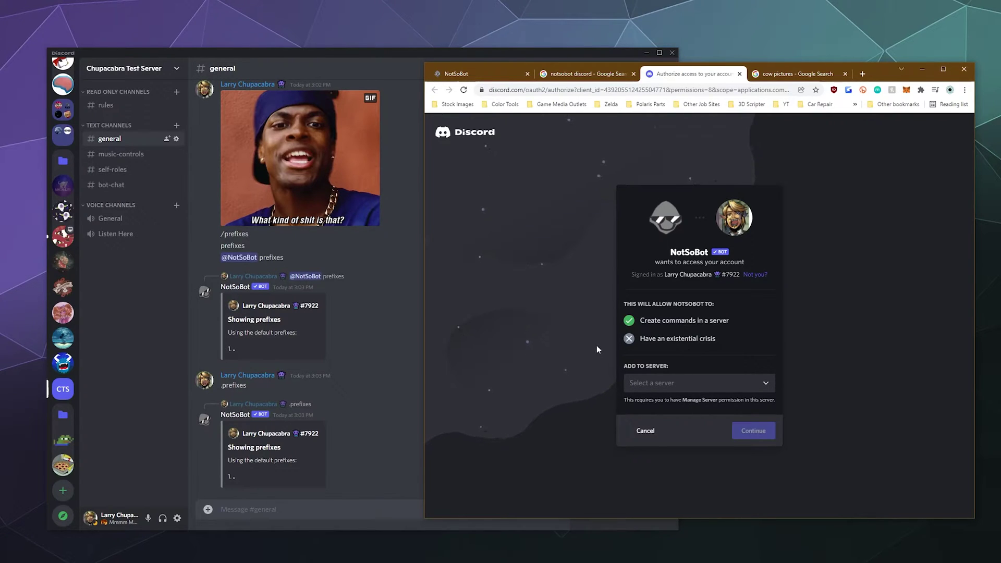
Step: Authorize NotSoBot on Chupacabra Test Server with the Administrator permission and complete the human verification
{"action": "left_click", "coordinate": [708, 388]}
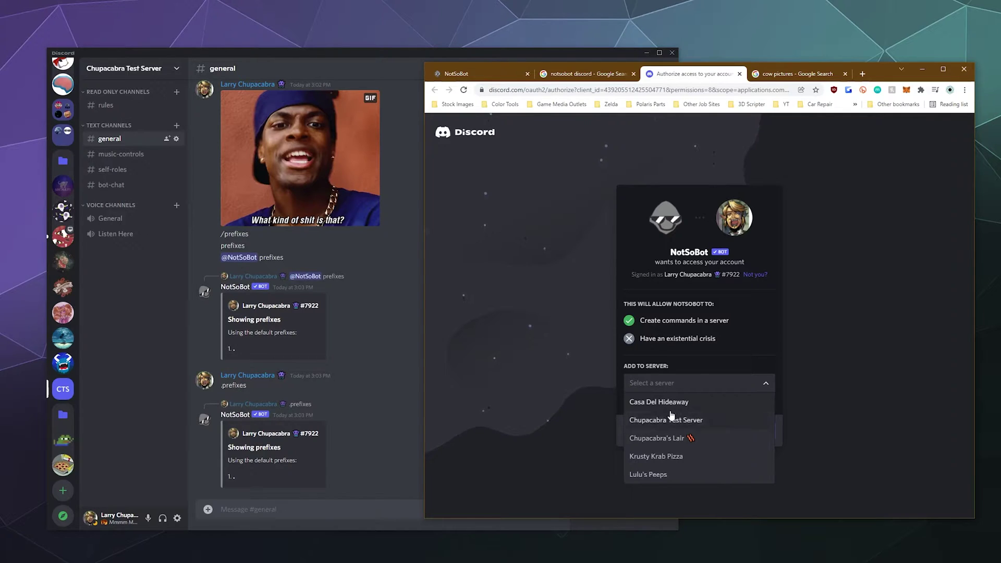
{"action": "left_click", "coordinate": [667, 421]}
{"action": "left_click", "coordinate": [754, 431]}
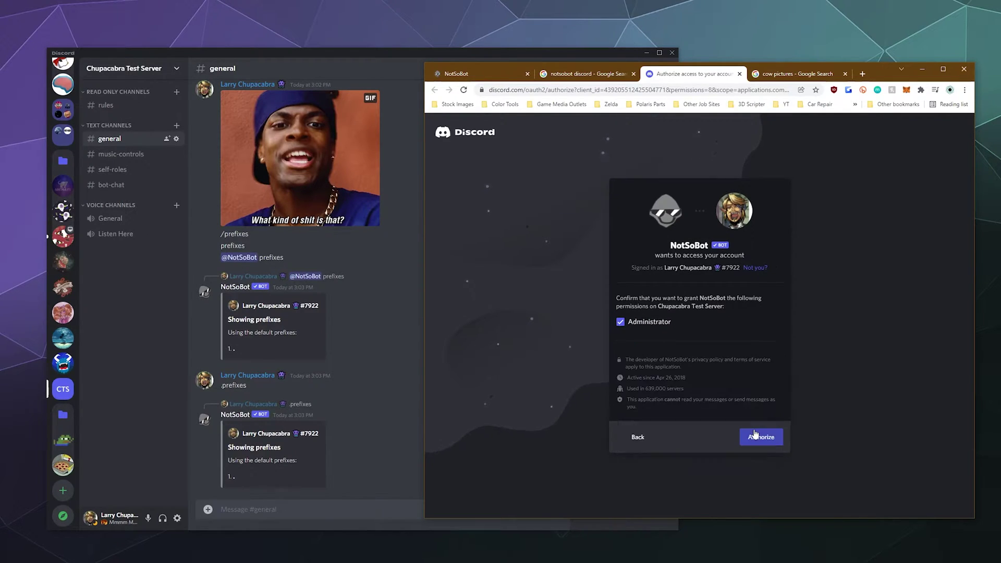
{"action": "left_click", "coordinate": [771, 443]}
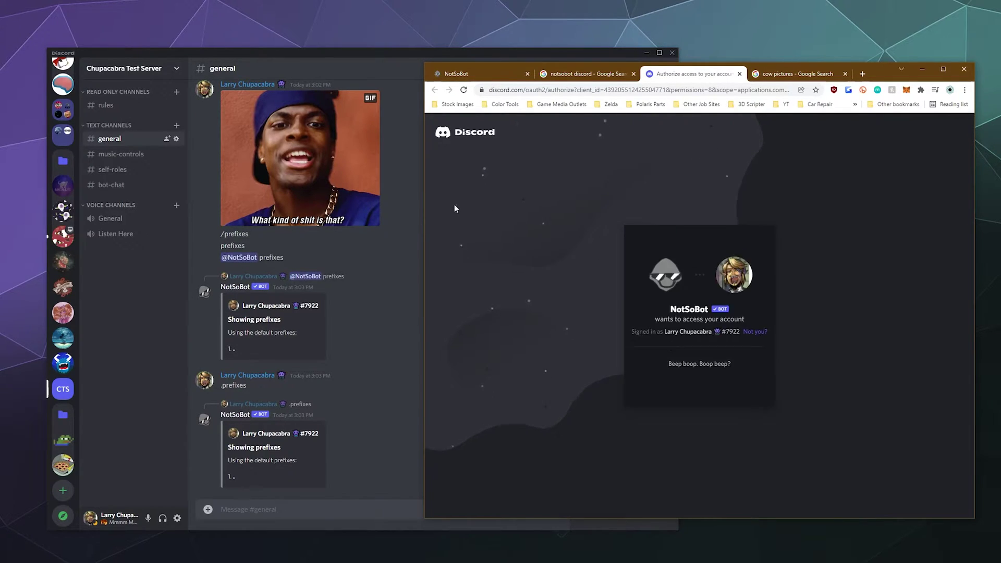
{"action": "left_click", "coordinate": [663, 382]}
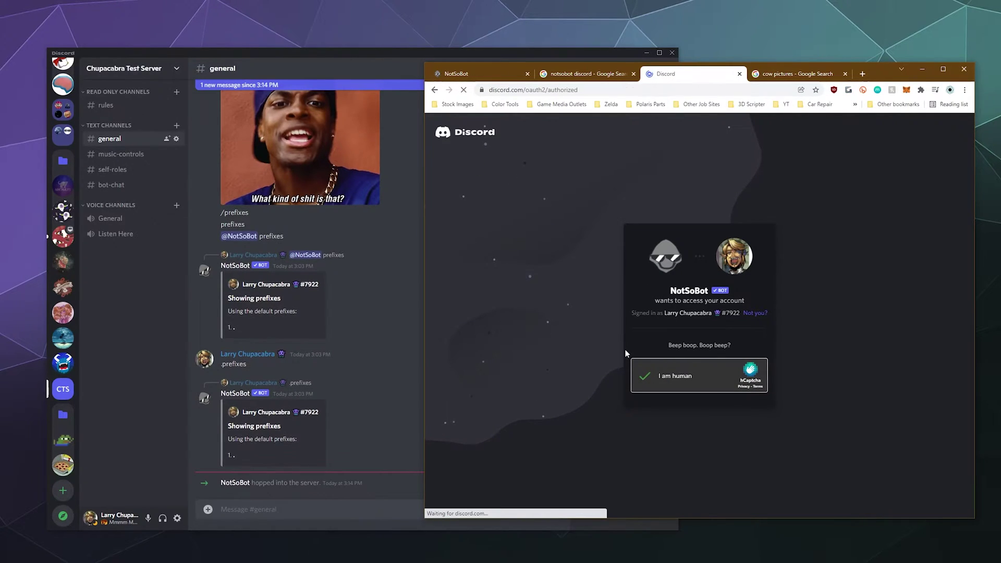
Step: Close the finished bot authorization page in the browser and return to the server's general channel in Discord
{"action": "left_click", "coordinate": [138, 407]}
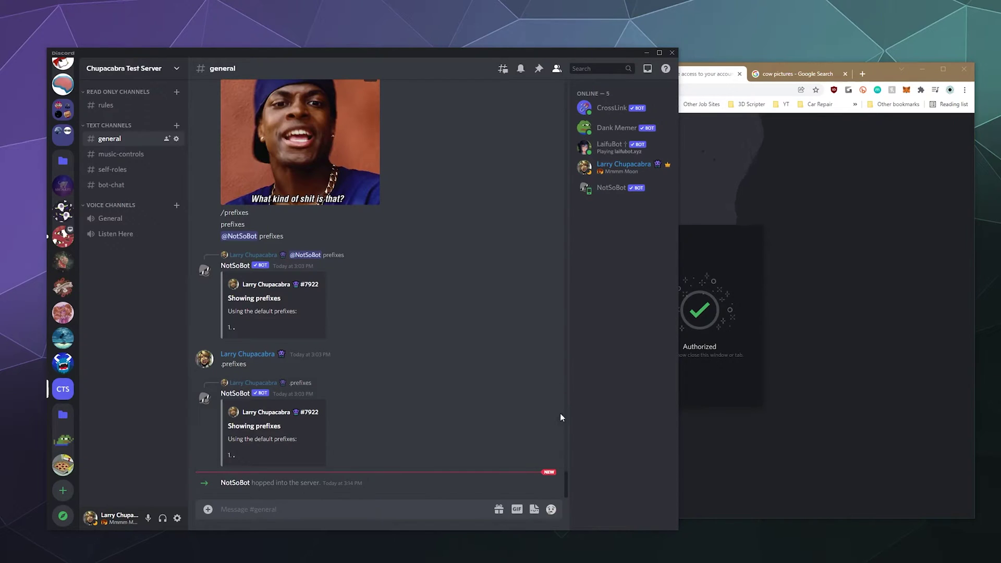
{"action": "left_click", "coordinate": [729, 77]}
{"action": "left_click", "coordinate": [738, 73]}
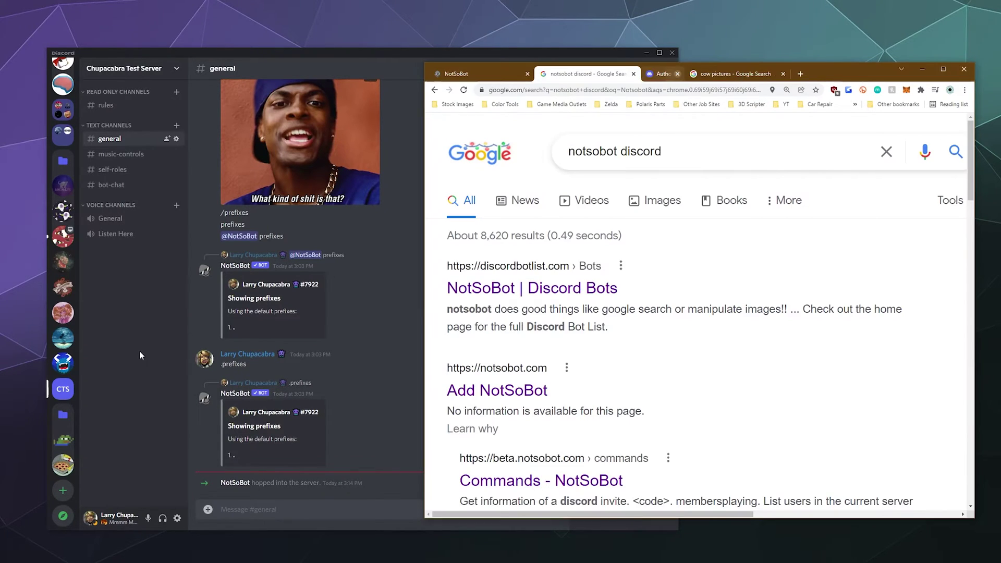
{"action": "left_click", "coordinate": [142, 355]}
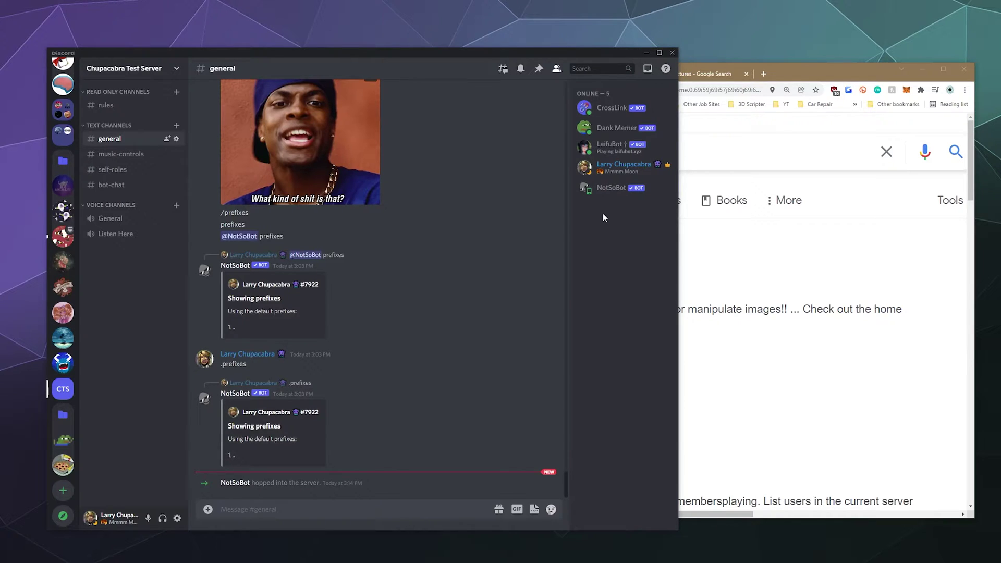
Step: Bring the NotSoBot commands page back up in the browser and skim its Fun commands
{"action": "left_click", "coordinate": [813, 70]}
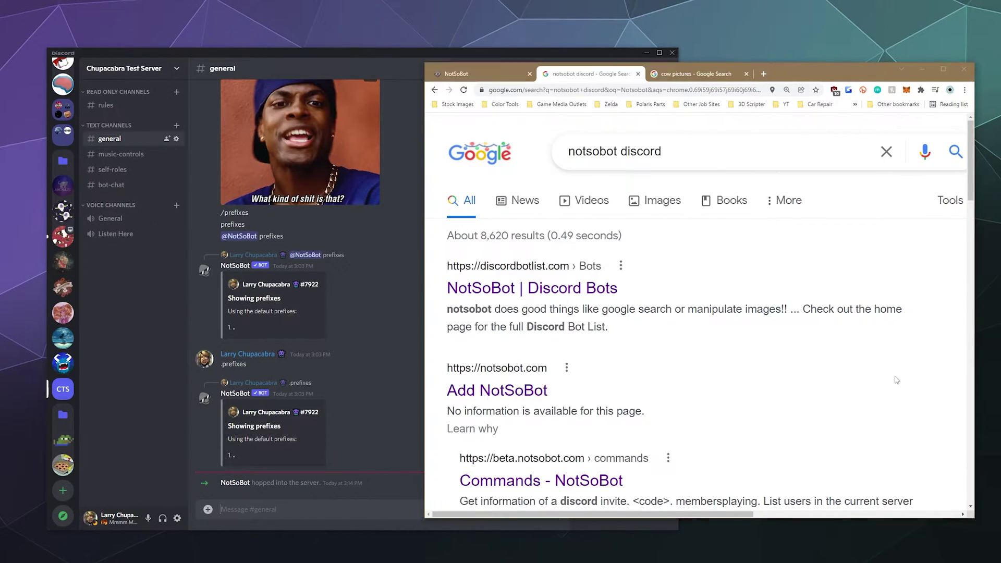
{"action": "left_click", "coordinate": [529, 69]}
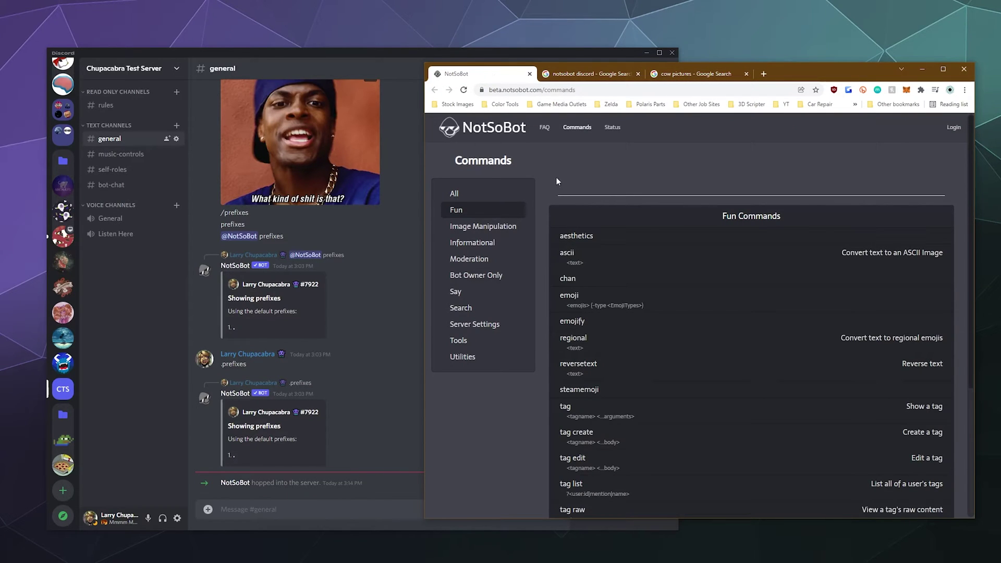
{"action": "scroll", "coordinate": [647, 174], "scroll_direction": "down", "scroll_amount": 3}
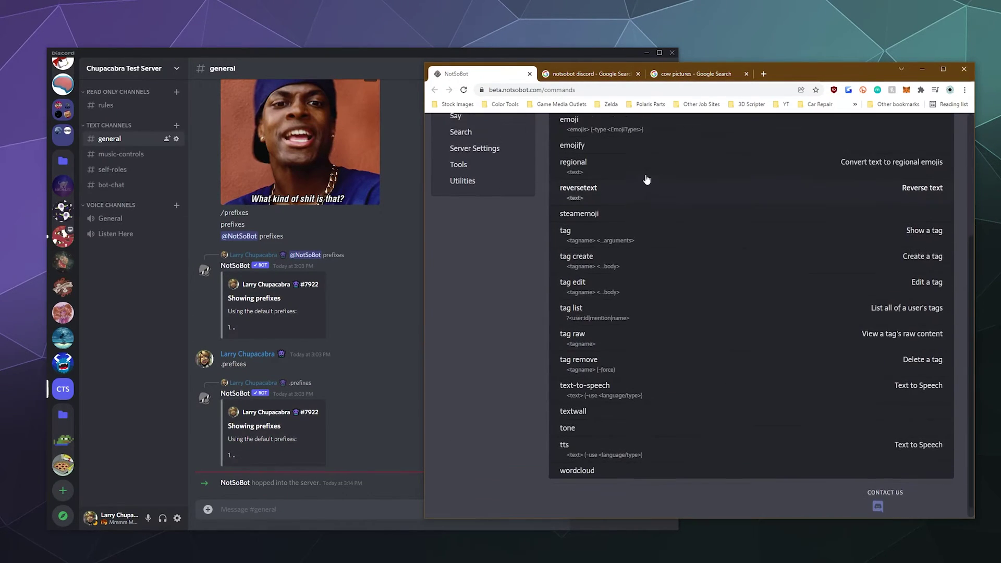
{"action": "scroll", "coordinate": [646, 182], "scroll_direction": "up", "scroll_amount": 1}
{"action": "left_click", "coordinate": [401, 513]}
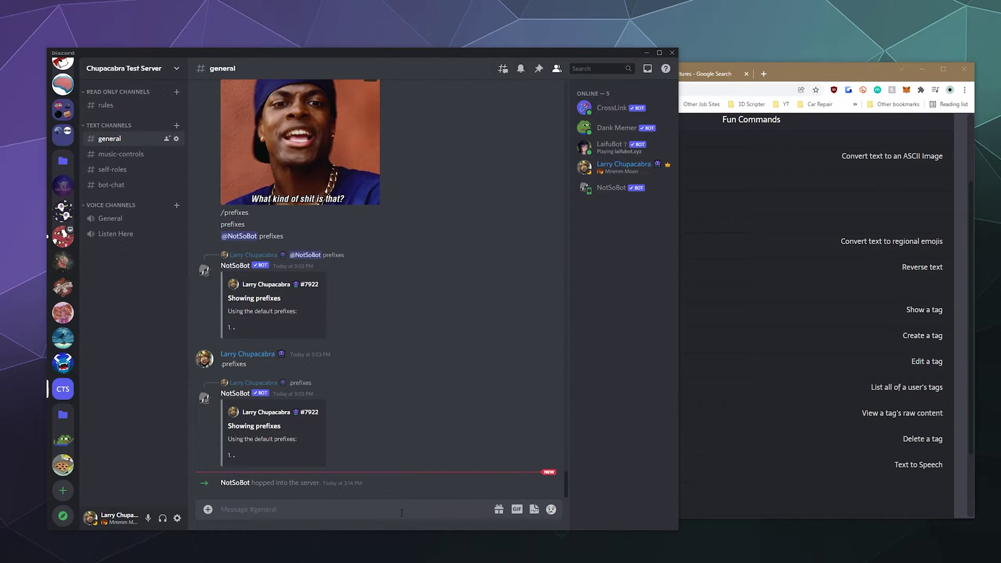
{"action": "type", "text": "@"}
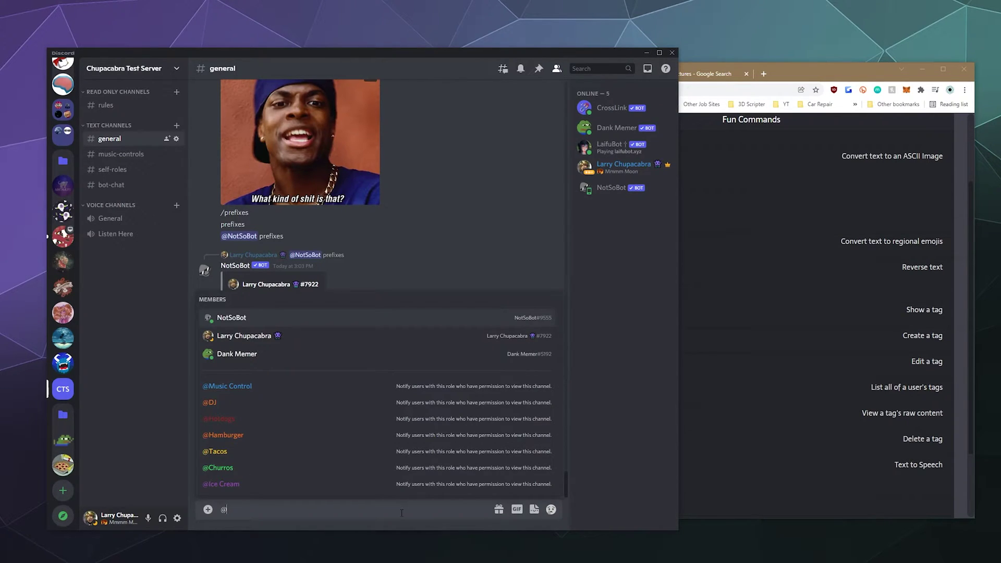
{"action": "type", "text": "not"}
{"action": "key", "text": "Tab"}
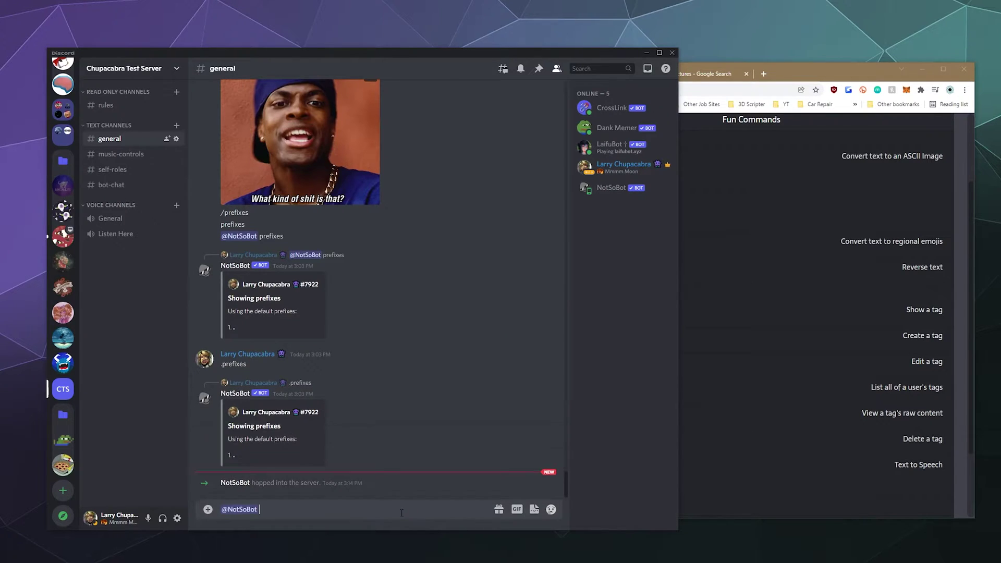
{"action": "type", "text": "pre"}
{"action": "type", "text": "fice"}
{"action": "key", "text": "BackSpace"}
{"action": "type", "text": "ce"}
{"action": "type", "text": "s"}
{"action": "key", "text": "Return"}
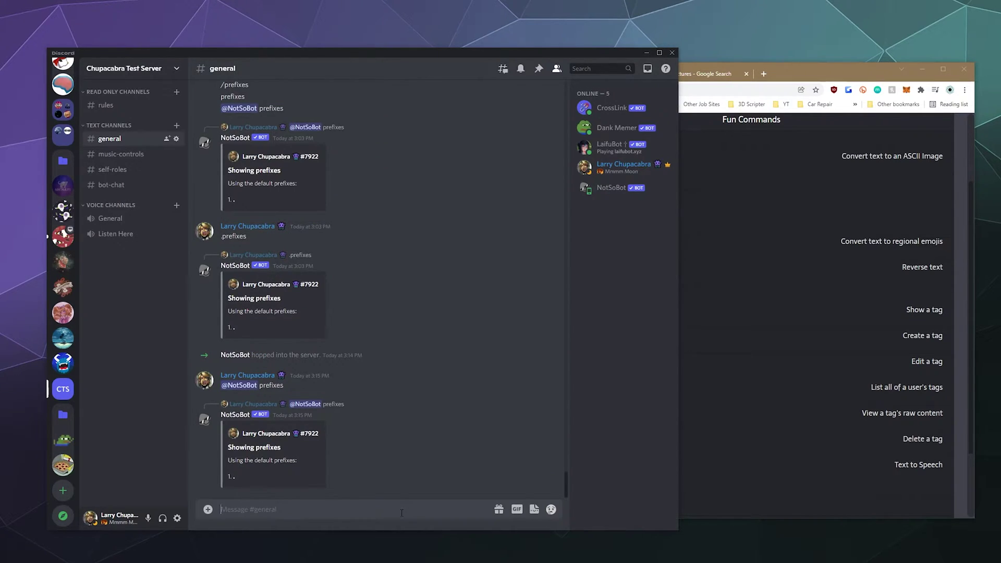
Step: Request the bot's help in the general channel with both the .help message and NotSoBot's /help slash command
{"action": "type", "text": ".helpo"}
{"action": "key", "text": "Return"}
{"action": "type", "text": "/"}
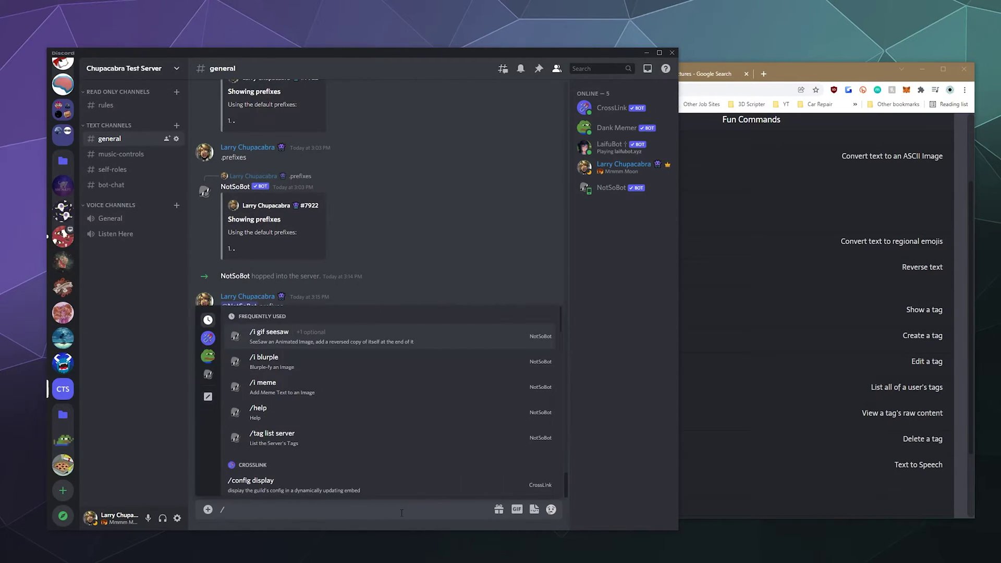
{"action": "type", "text": "help"}
{"action": "key", "text": "Return"}
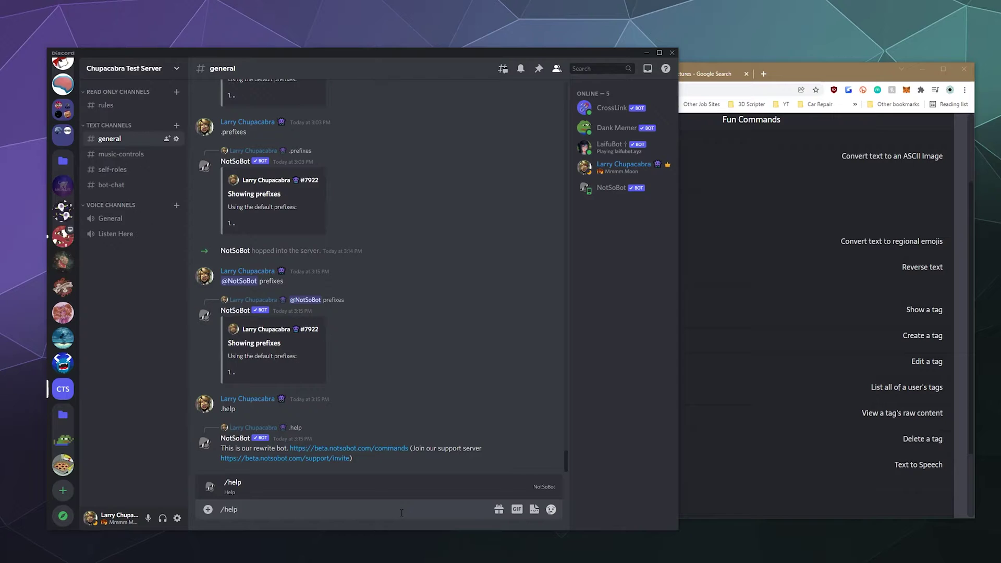
{"action": "key", "text": "Return"}
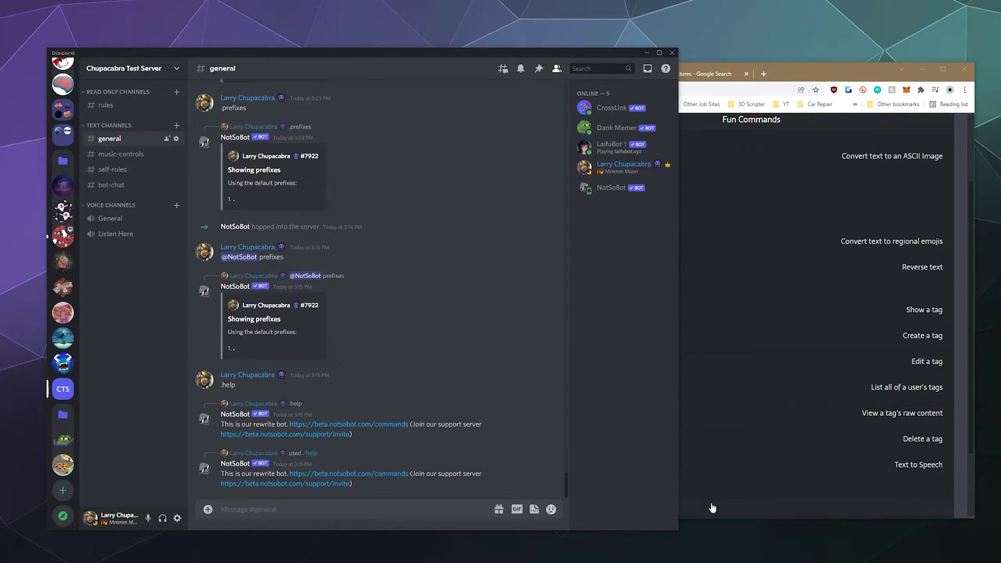
Step: Return to the browser and examine the emoji, tag and text commands in NotSoBot's Fun Commands list
{"action": "left_click", "coordinate": [845, 133]}
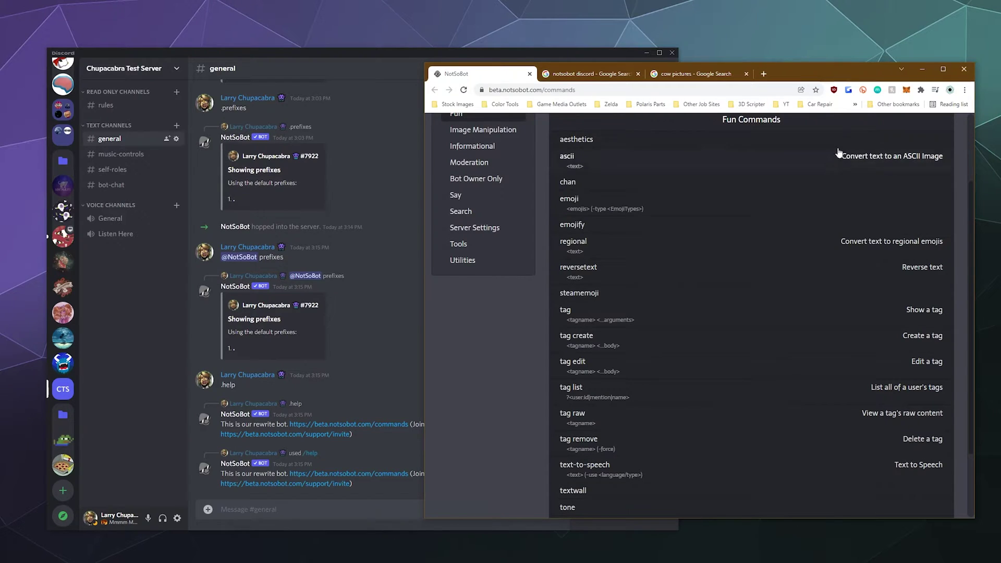
{"action": "scroll", "coordinate": [608, 211], "scroll_direction": "up", "scroll_amount": 2}
{"action": "scroll", "coordinate": [608, 211], "scroll_direction": "up", "scroll_amount": 1}
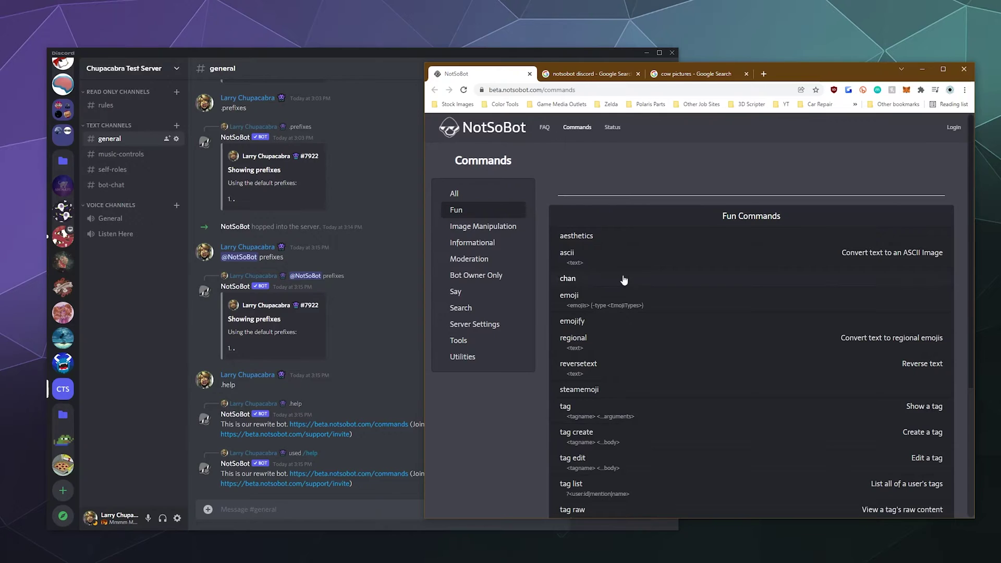
{"action": "scroll", "coordinate": [623, 279], "scroll_direction": "down", "scroll_amount": 3}
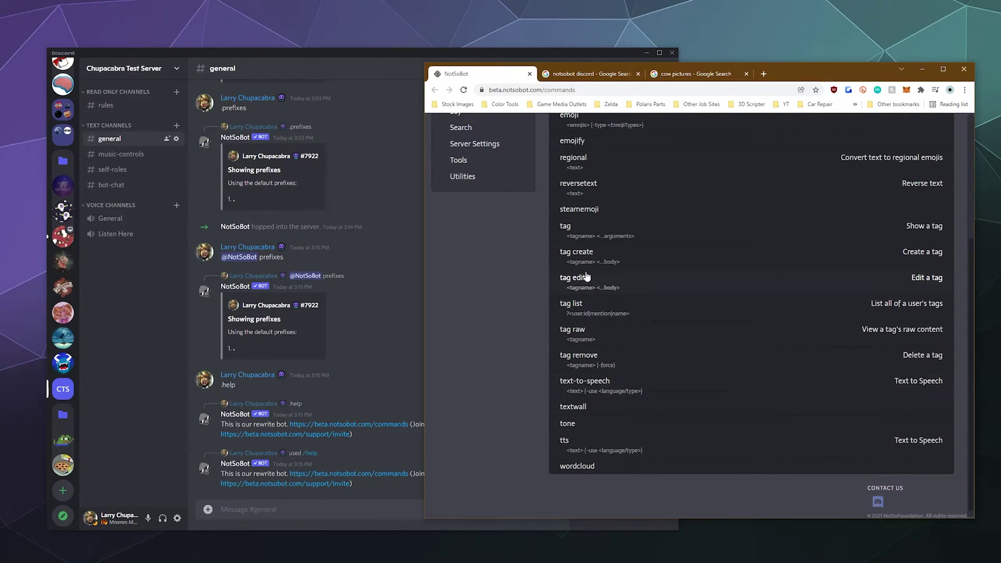
{"action": "scroll", "coordinate": [614, 406], "scroll_direction": "up", "scroll_amount": 3}
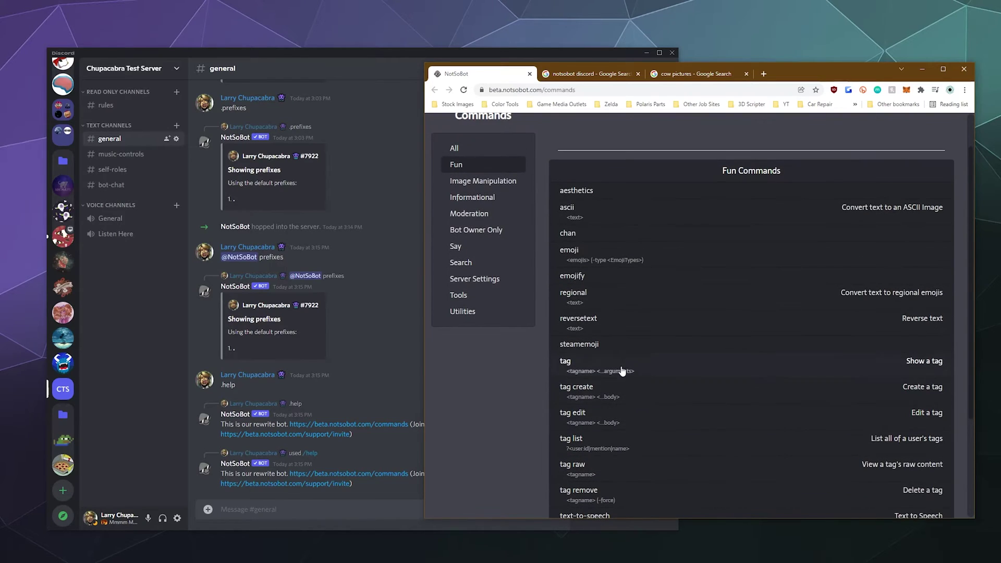
{"action": "scroll", "coordinate": [617, 370], "scroll_direction": "down", "scroll_amount": 3}
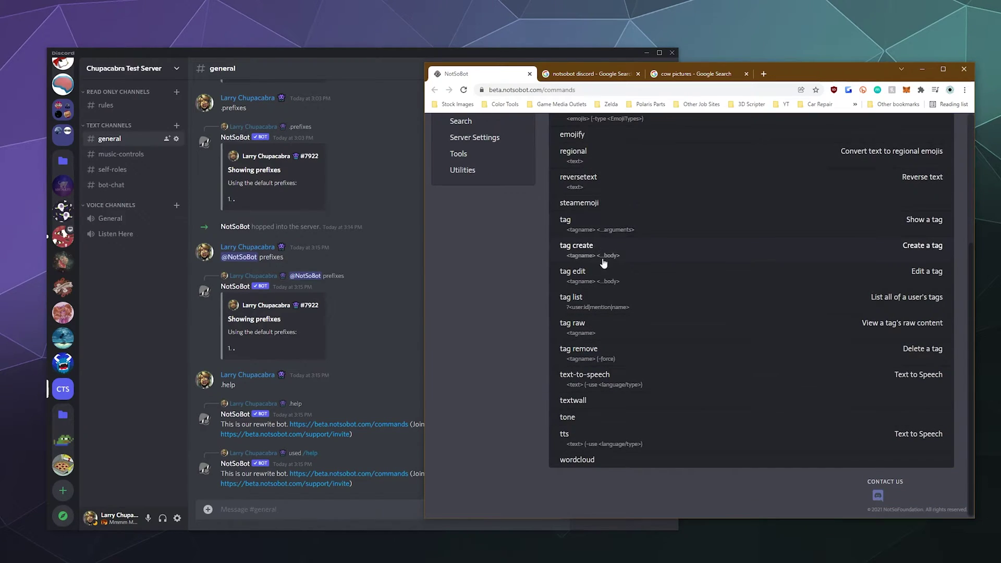
{"action": "scroll", "coordinate": [602, 351], "scroll_direction": "up", "scroll_amount": 2}
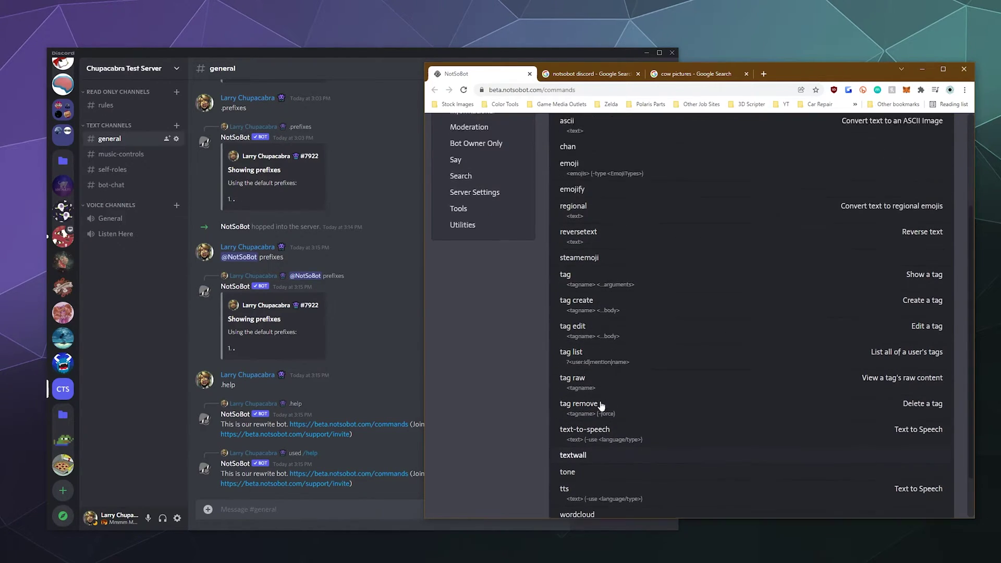
{"action": "scroll", "coordinate": [606, 344], "scroll_direction": "up", "scroll_amount": 2}
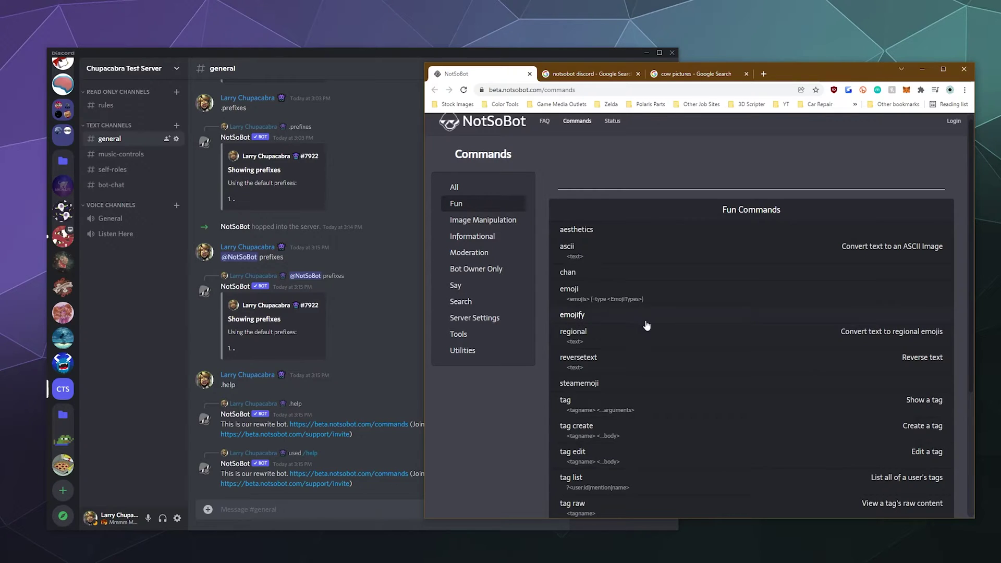
Step: Switch to the cow pictures tab and replace its Google Images search with "Random WTF"
{"action": "left_click", "coordinate": [671, 77]}
{"action": "triple_click", "coordinate": [605, 148]}
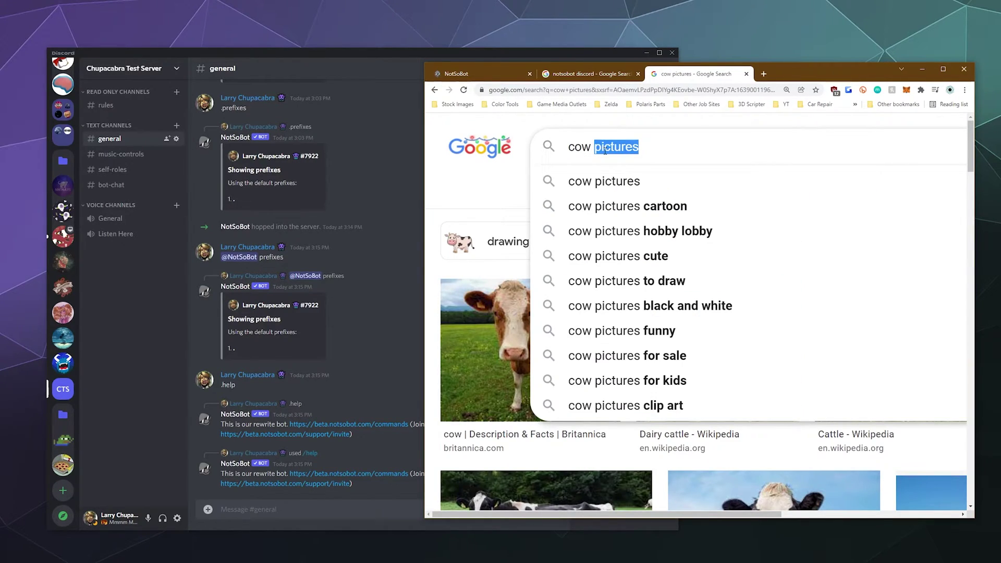
{"action": "type", "text": "Random "}
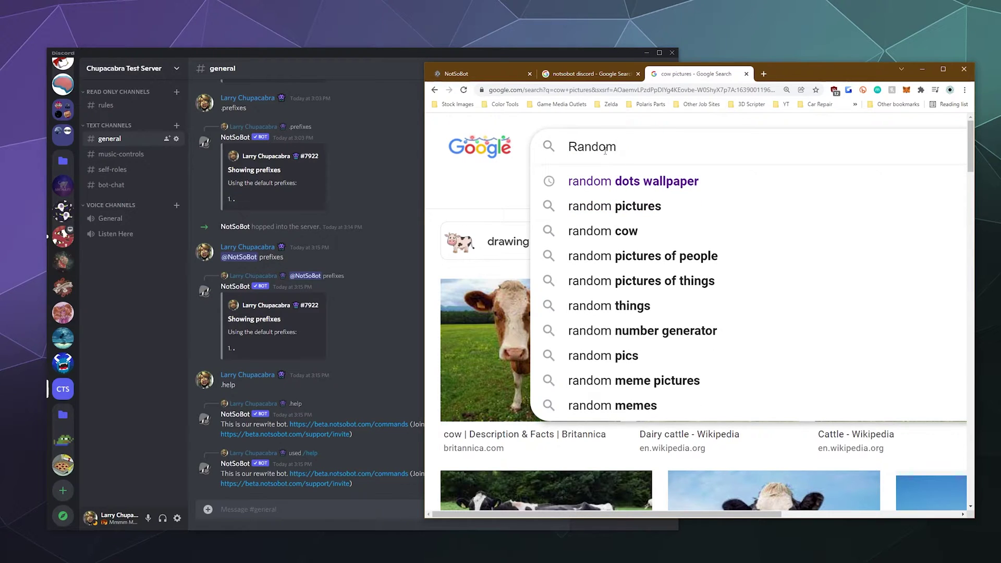
{"action": "type", "text": "WTF p"}
{"action": "key", "text": "BackSpace"}
{"action": "key", "text": "Return"}
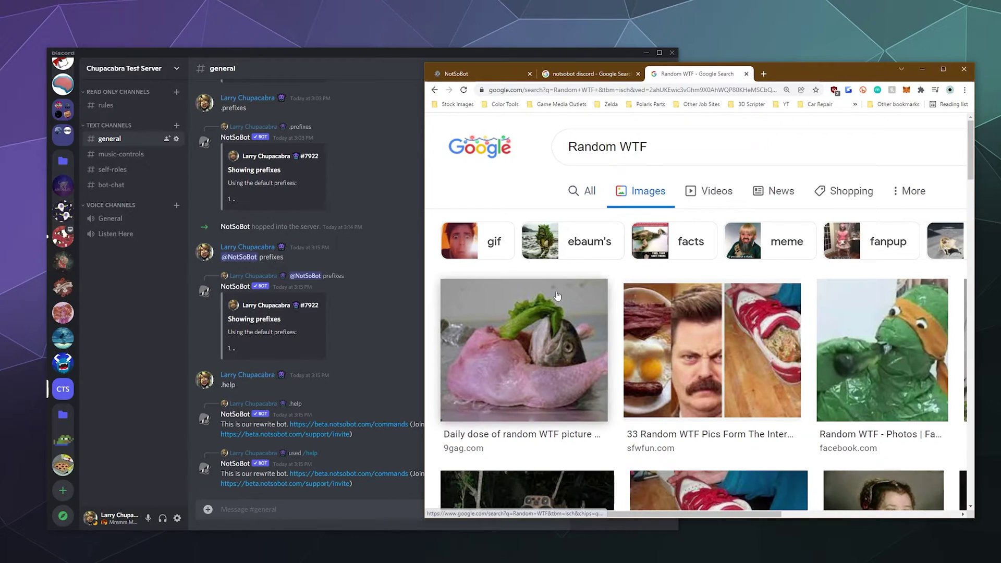
Step: Open the green Ninja Turtle picture from the Random WTF results in its own browser tab
{"action": "scroll", "coordinate": [556, 295], "scroll_direction": "down", "scroll_amount": 3}
{"action": "left_click", "coordinate": [855, 224]}
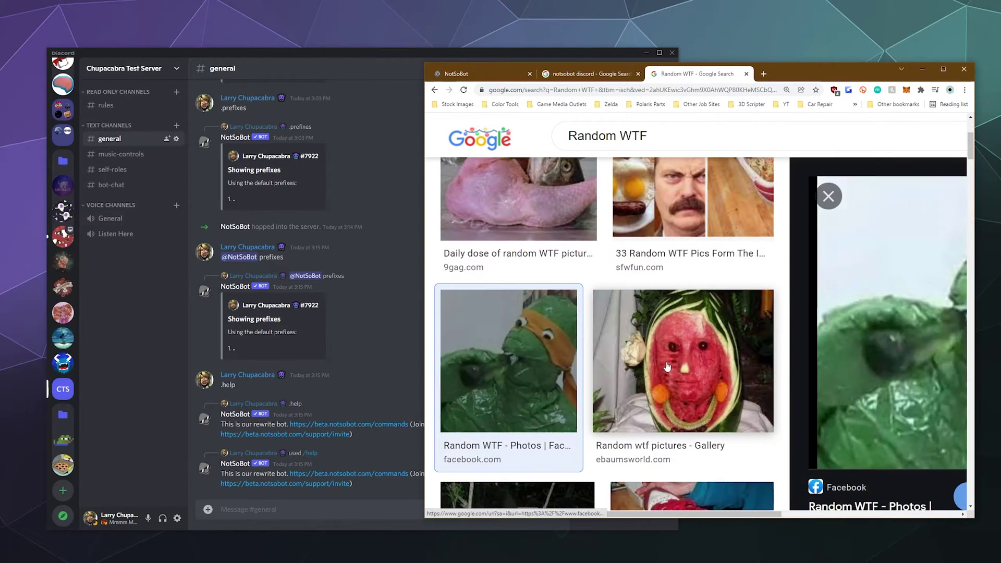
{"action": "right_click", "coordinate": [897, 361]}
{"action": "left_click", "coordinate": [927, 457]}
{"action": "left_click", "coordinate": [785, 74]}
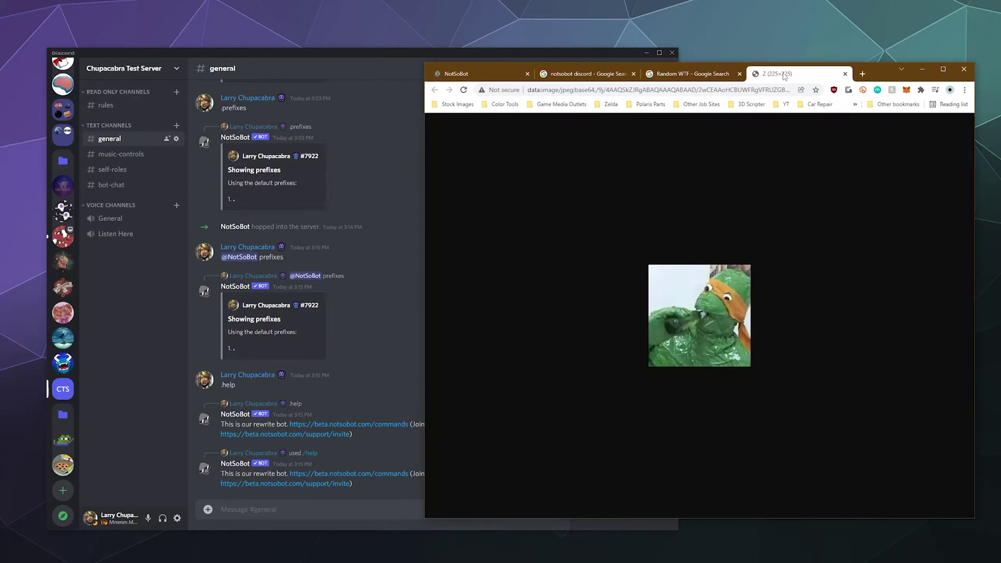
Step: Copy the opened turtle image and post it in the general channel in Discord
{"action": "right_click", "coordinate": [710, 312]}
{"action": "left_click", "coordinate": [730, 336]}
{"action": "left_click", "coordinate": [247, 507]}
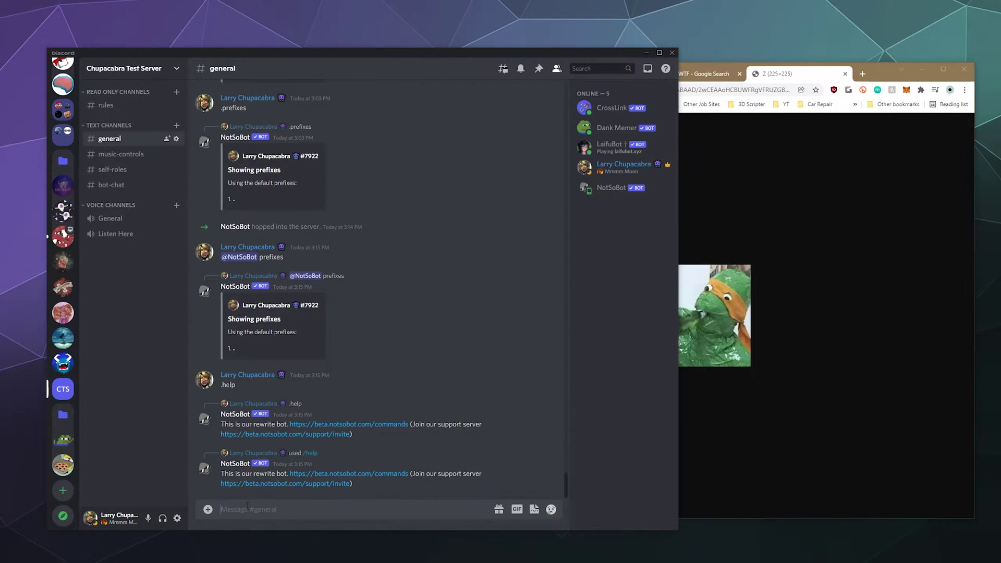
{"action": "key", "text": "ctrl+v"}
{"action": "key", "text": "Return"}
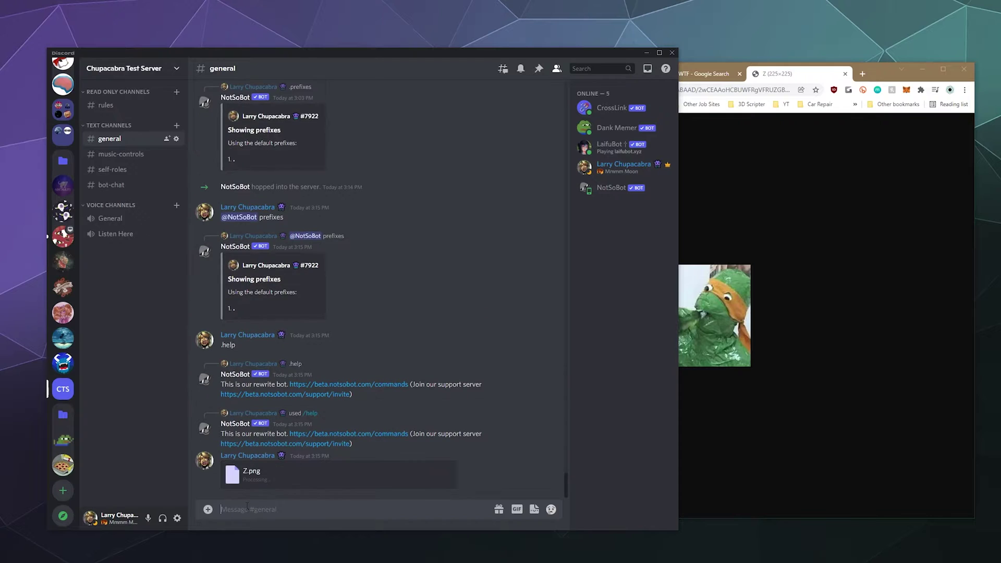
Step: Return to the NotSoBot commands page in the browser and view its Image Manipulation commands
{"action": "left_click", "coordinate": [808, 436]}
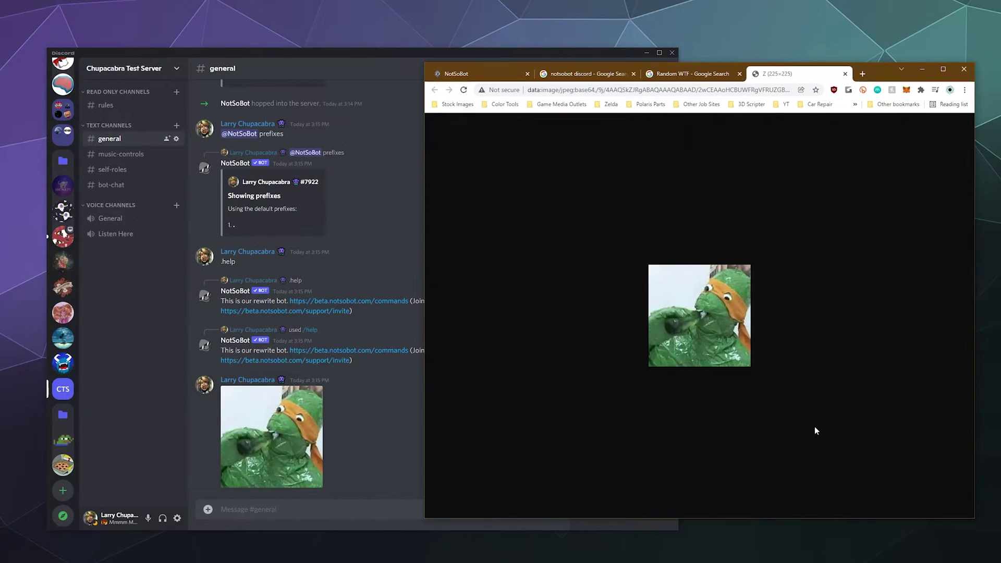
{"action": "left_click", "coordinate": [563, 78]}
{"action": "left_click", "coordinate": [475, 74]}
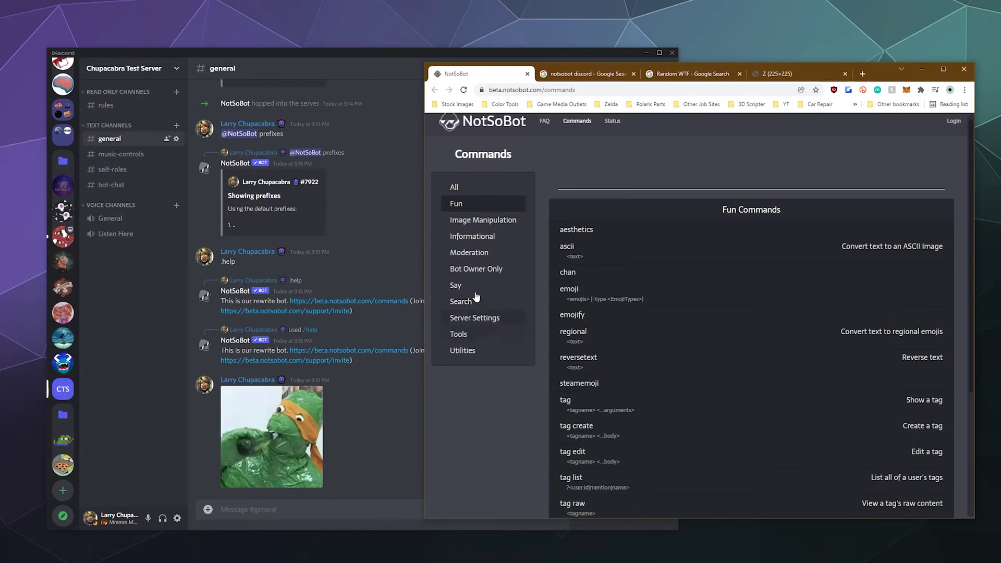
{"action": "left_click", "coordinate": [476, 221]}
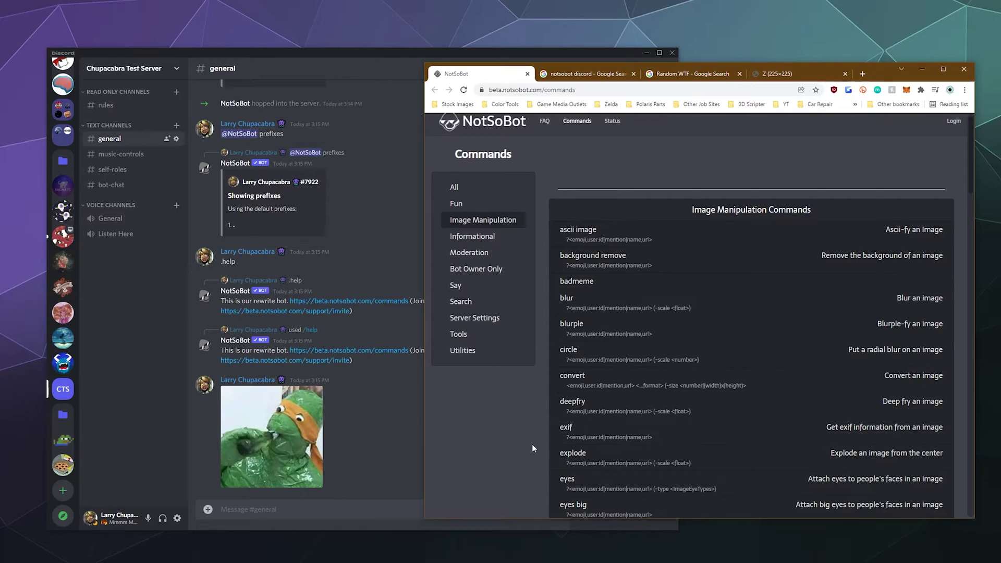
Step: Send the .deepfry command in Discord's general channel to deep-fry the posted turtle image
{"action": "left_click", "coordinate": [367, 508]}
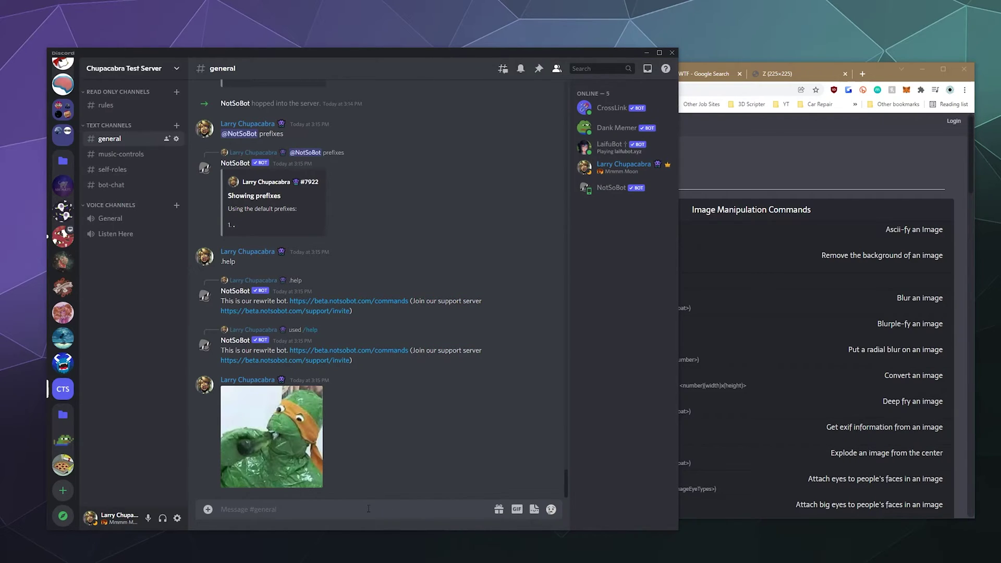
{"action": "type", "text": ".deepfry"}
{"action": "key", "text": "Return"}
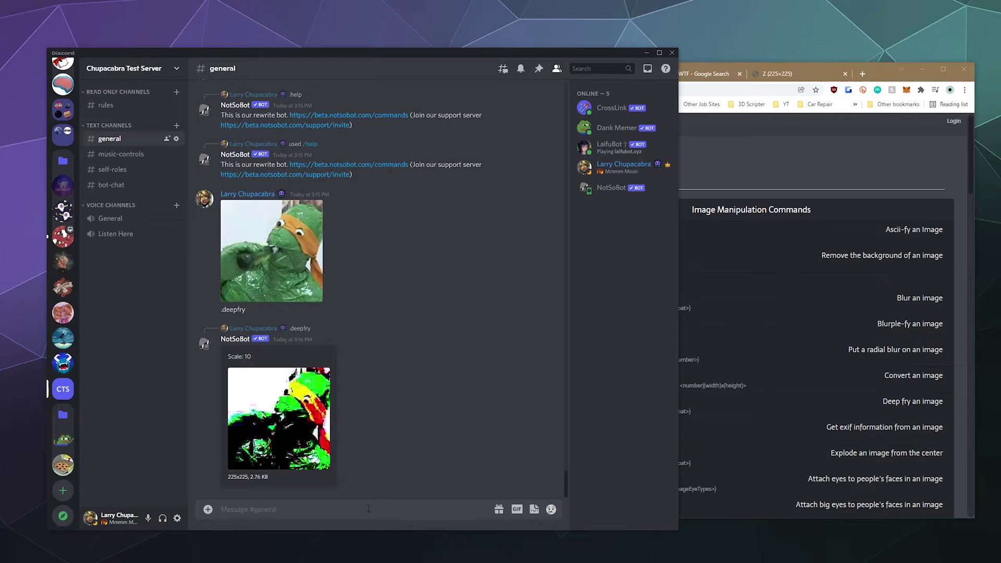
Step: Reply to the posted turtle image with the .blurple command and compare the result with the original picture
{"action": "right_click", "coordinate": [470, 228]}
{"action": "left_click", "coordinate": [486, 306]}
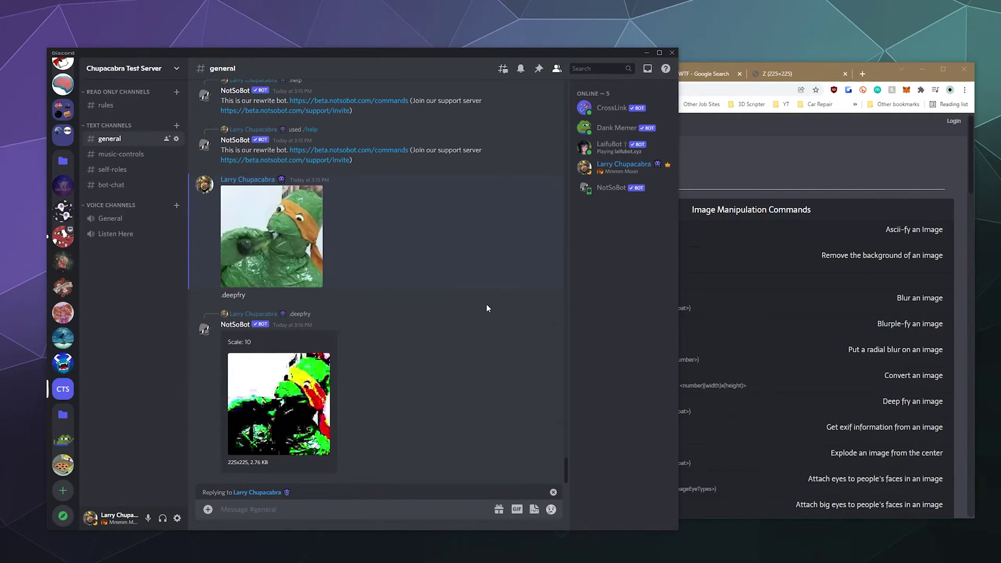
{"action": "type", "text": ".plu"}
{"action": "left_click", "coordinate": [914, 160]}
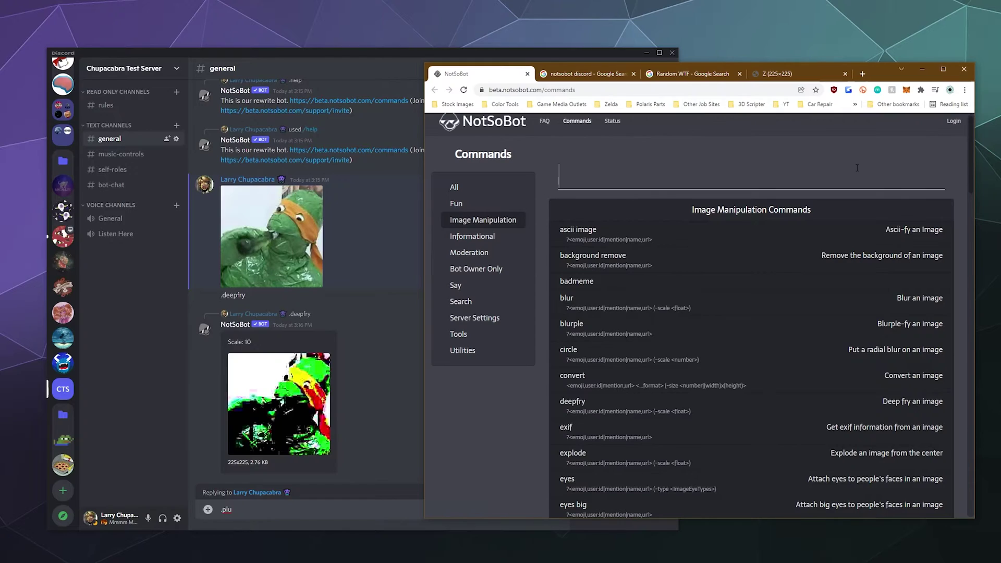
{"action": "left_click", "coordinate": [298, 506]}
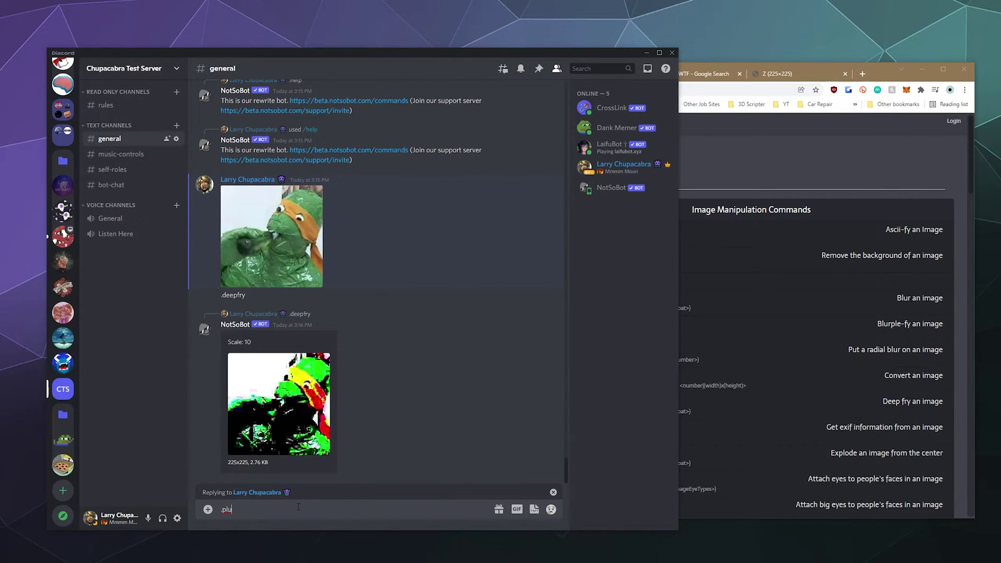
{"action": "key", "text": "BackSpace"}
{"action": "key", "text": "BackSpace"}
{"action": "type", "text": "lurple"}
{"action": "key", "text": "Return"}
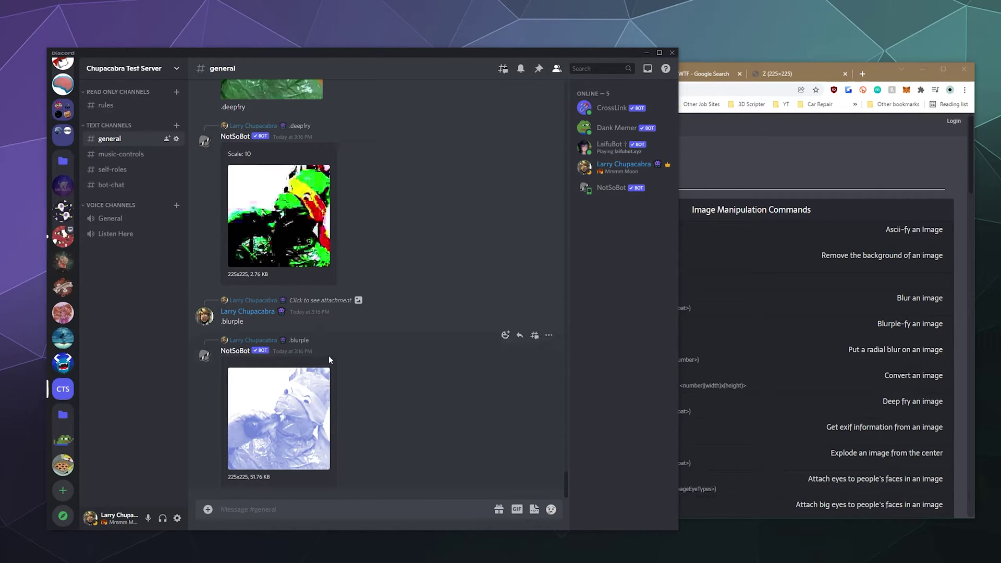
{"action": "scroll", "coordinate": [299, 409], "scroll_direction": "up", "scroll_amount": 7}
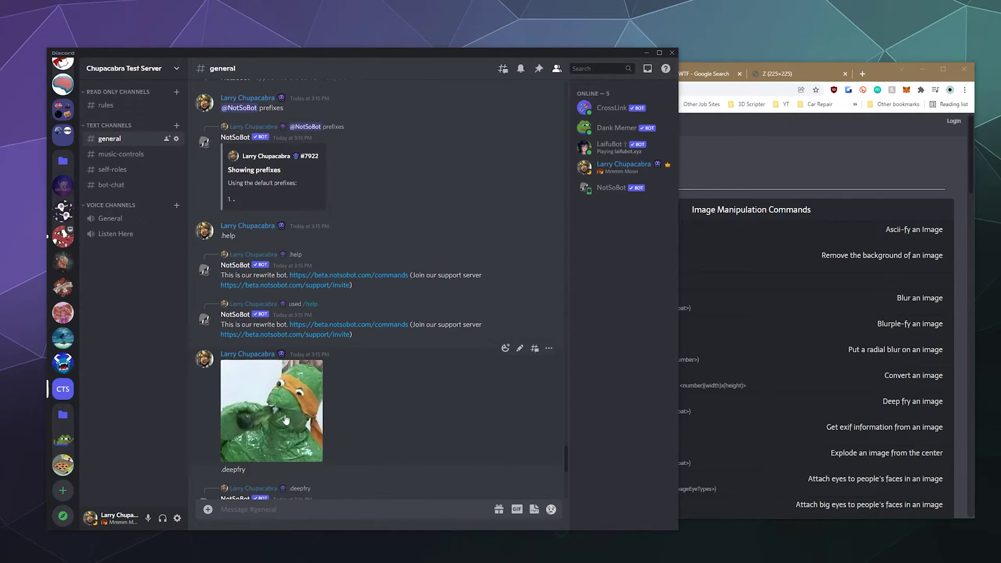
{"action": "scroll", "coordinate": [298, 414], "scroll_direction": "down", "scroll_amount": 6}
{"action": "scroll", "coordinate": [298, 415], "scroll_direction": "down", "scroll_amount": 1}
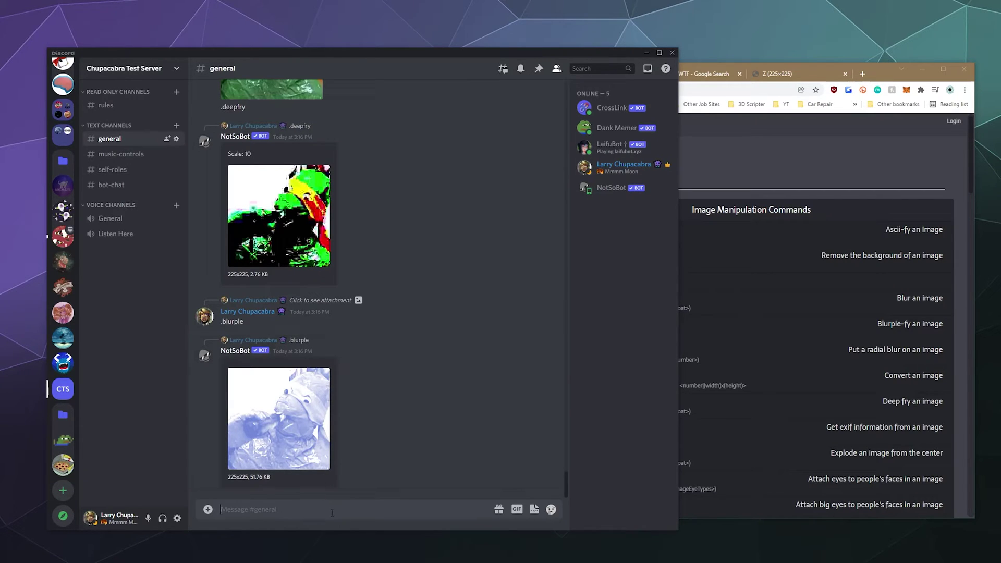
Step: Switch back to the browser and examine NotSoBot's Image Manipulation and Fun command lists
{"action": "left_click", "coordinate": [802, 158]}
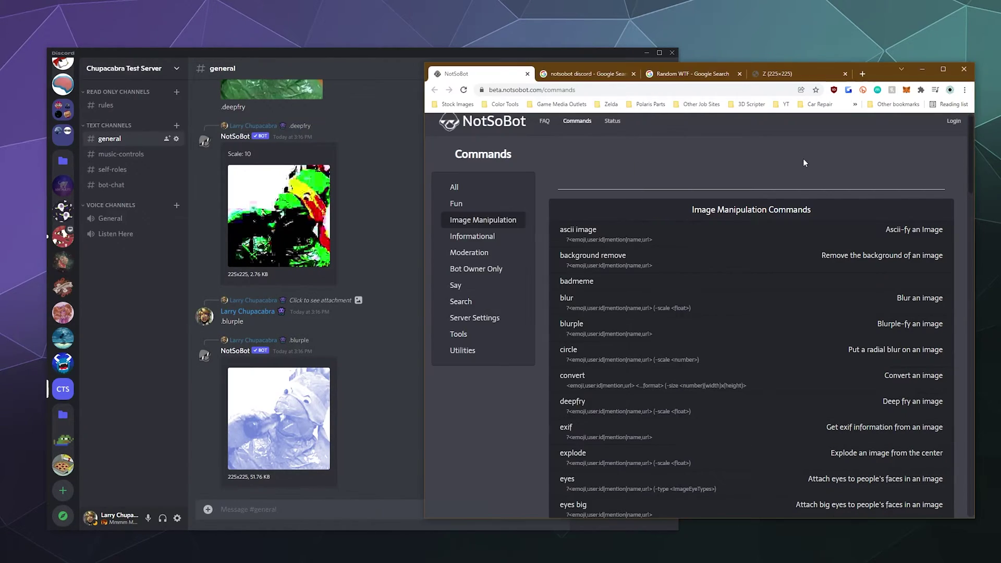
{"action": "scroll", "coordinate": [726, 315], "scroll_direction": "down", "scroll_amount": 4}
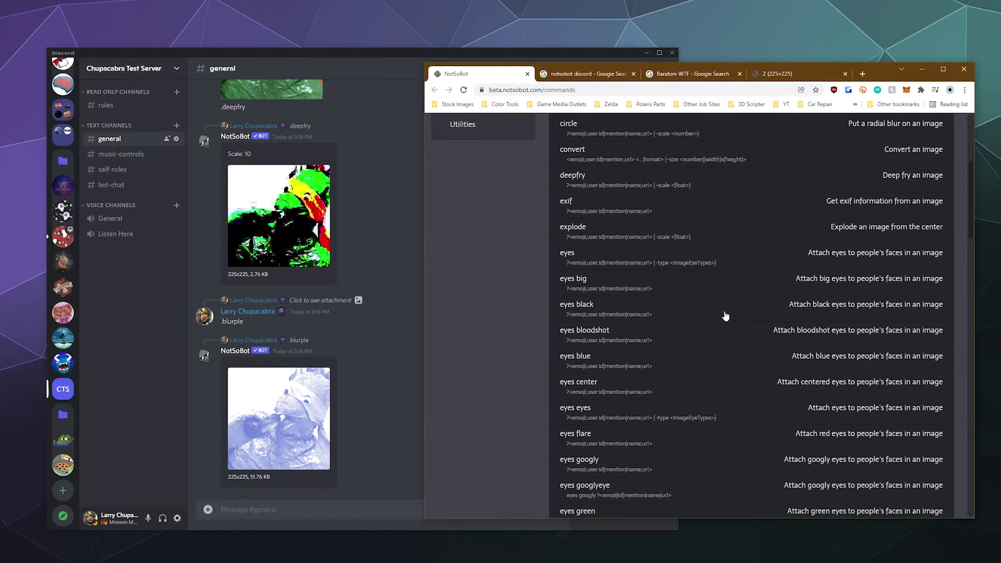
{"action": "scroll", "coordinate": [726, 315], "scroll_direction": "up", "scroll_amount": 4}
{"action": "scroll", "coordinate": [724, 318], "scroll_direction": "up", "scroll_amount": 1}
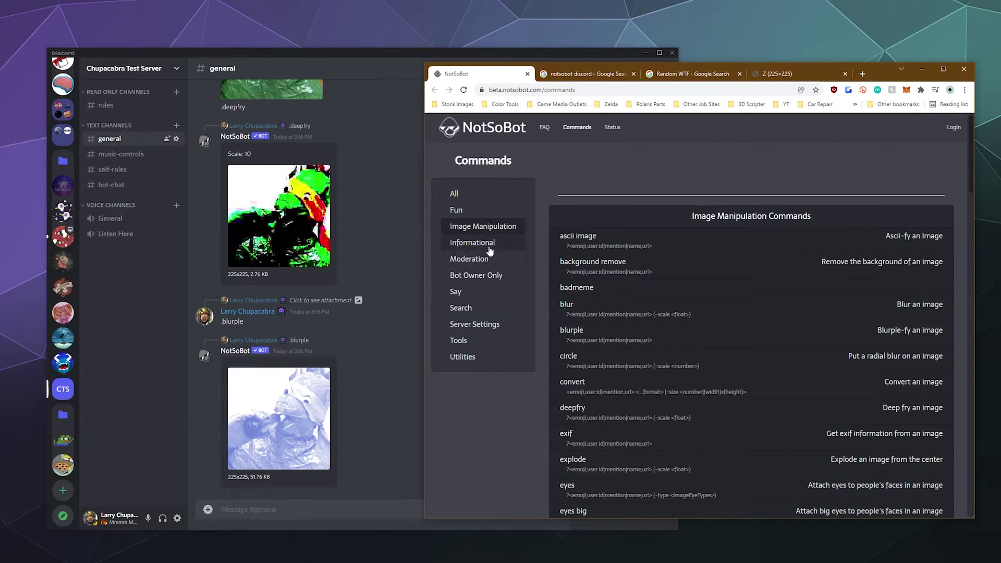
{"action": "left_click", "coordinate": [483, 211]}
{"action": "scroll", "coordinate": [661, 342], "scroll_direction": "down", "scroll_amount": 3}
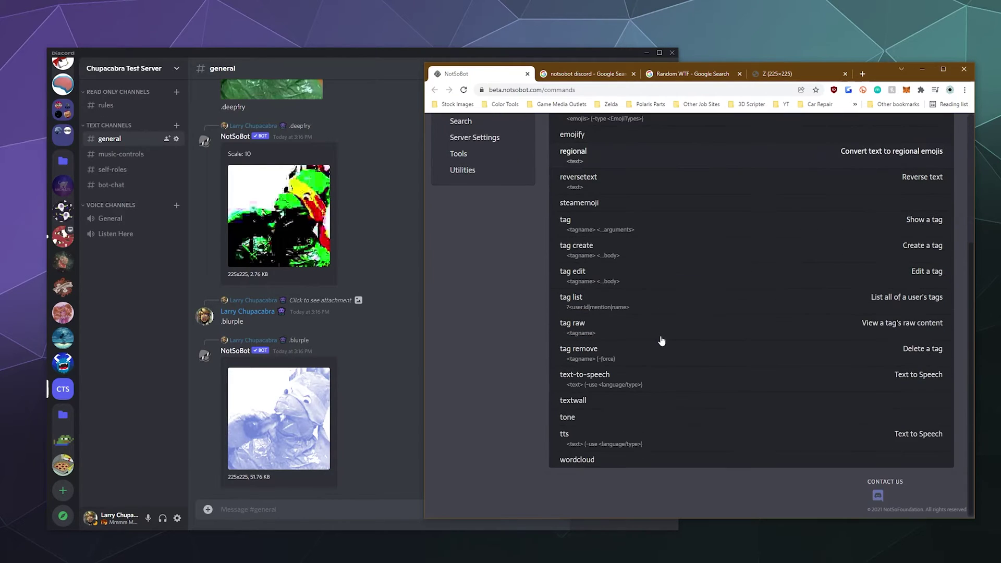
{"action": "scroll", "coordinate": [661, 341], "scroll_direction": "up", "scroll_amount": 3}
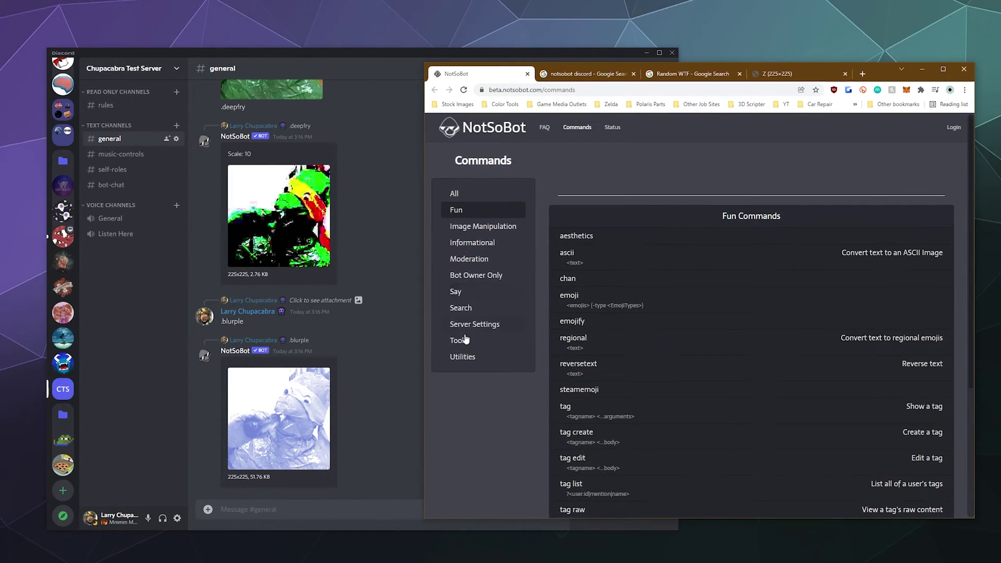
Step: Look through NotSoBot's Tools, Server Settings and Say categories and read the list of Search commands
{"action": "left_click", "coordinate": [465, 344]}
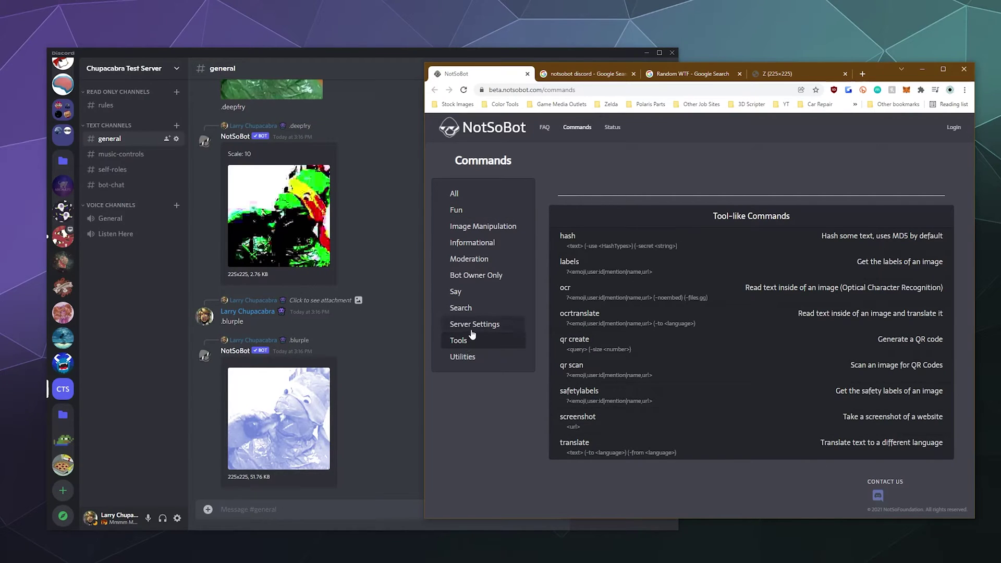
{"action": "left_click", "coordinate": [472, 325]}
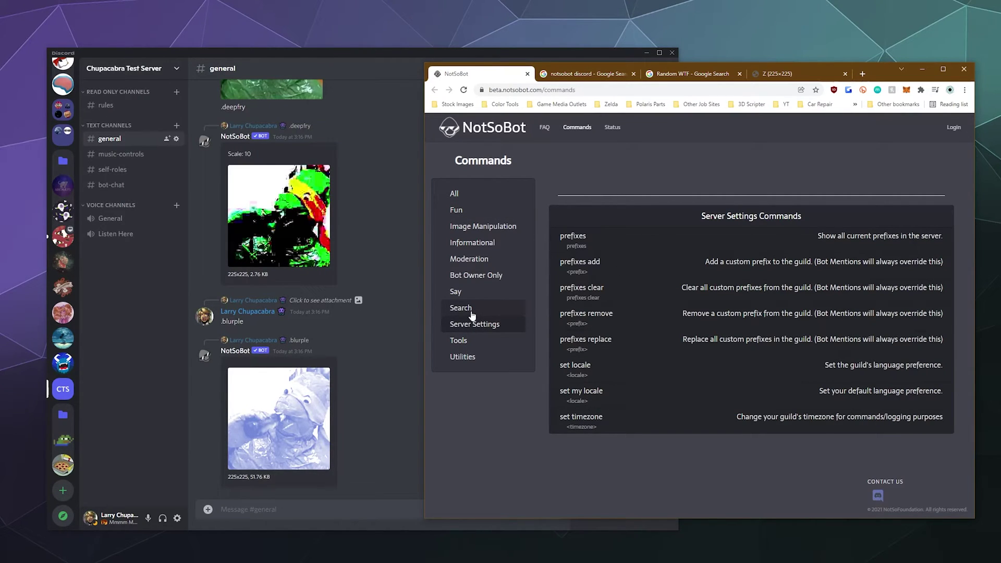
{"action": "left_click", "coordinate": [471, 313]}
{"action": "left_click", "coordinate": [471, 298]}
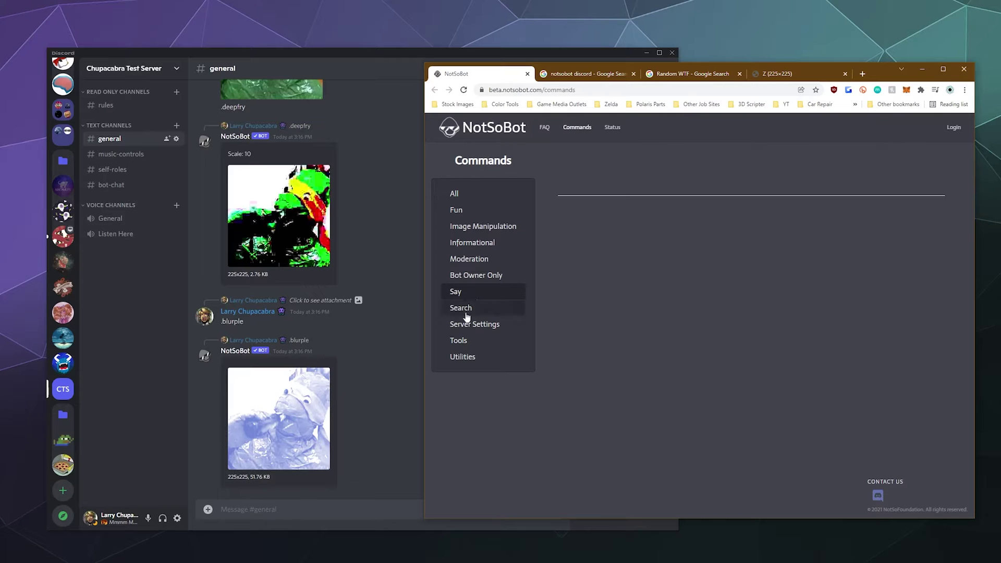
{"action": "left_click", "coordinate": [469, 308]}
{"action": "scroll", "coordinate": [562, 336], "scroll_direction": "down", "scroll_amount": 6}
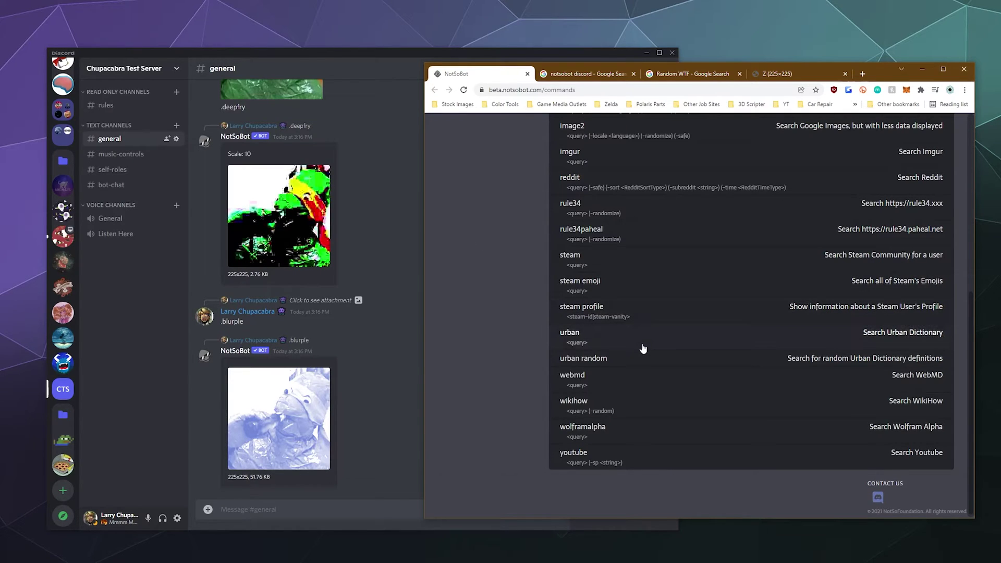
{"action": "scroll", "coordinate": [642, 351], "scroll_direction": "up", "scroll_amount": 3}
{"action": "scroll", "coordinate": [643, 351], "scroll_direction": "down", "scroll_amount": 3}
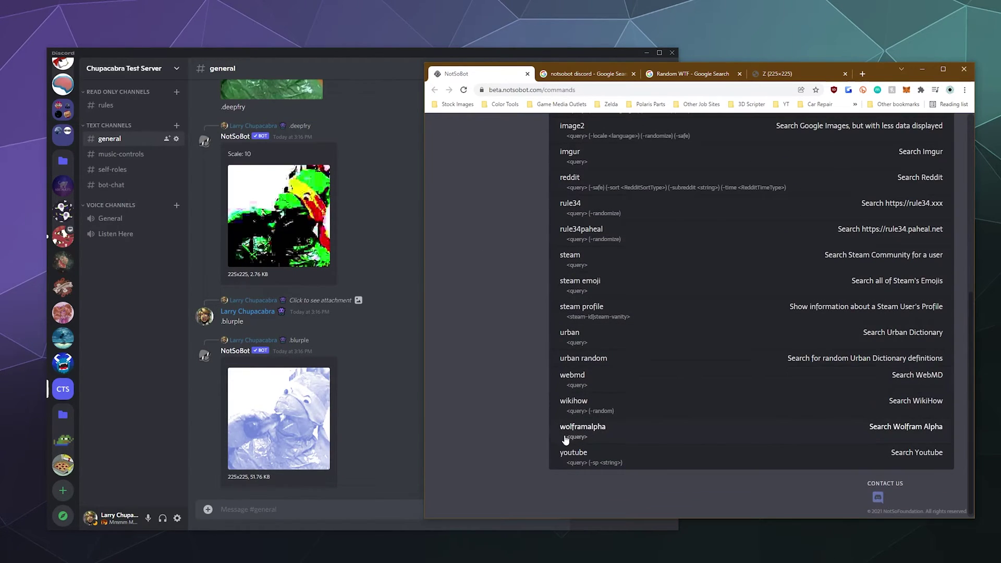
{"action": "scroll", "coordinate": [663, 423], "scroll_direction": "up", "scroll_amount": 5}
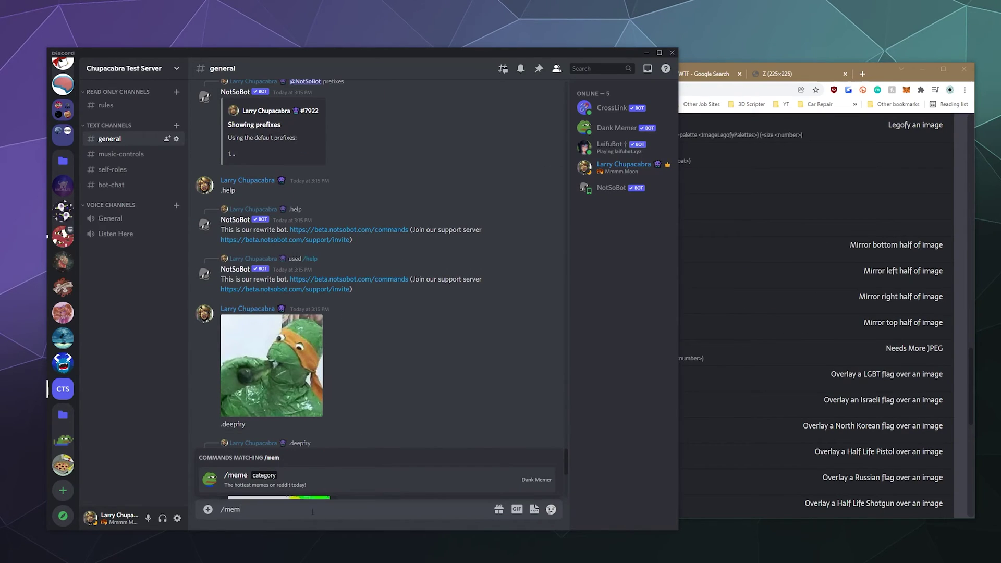
Step: Run NotSoBot's /i meme command in the general channel, captioning the latest image "wowzers its" above and "pizza time" below
{"action": "key", "text": "ctrl+a"}
{"action": "type", "text": "/i me"}
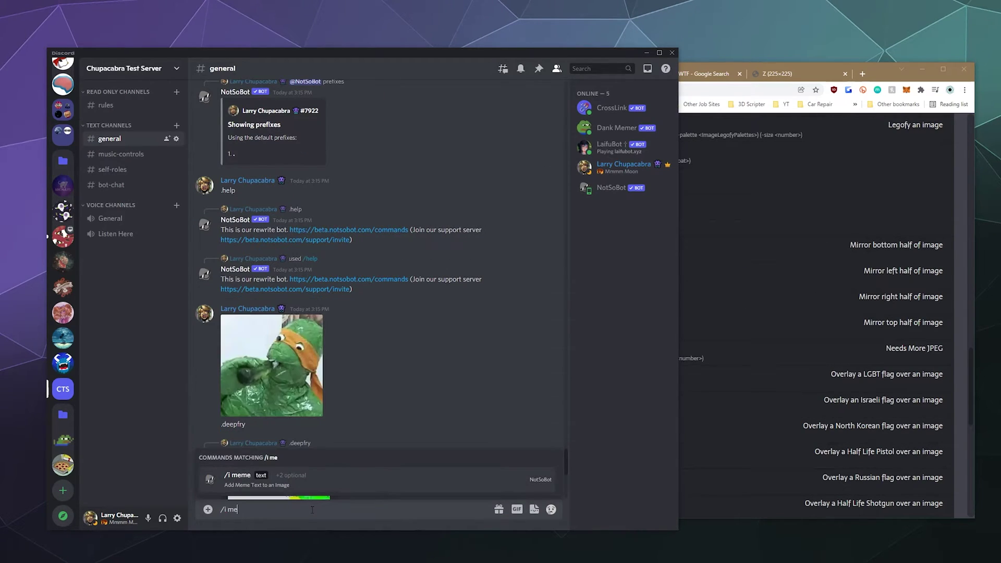
{"action": "type", "text": "me"}
{"action": "key", "text": "Tab"}
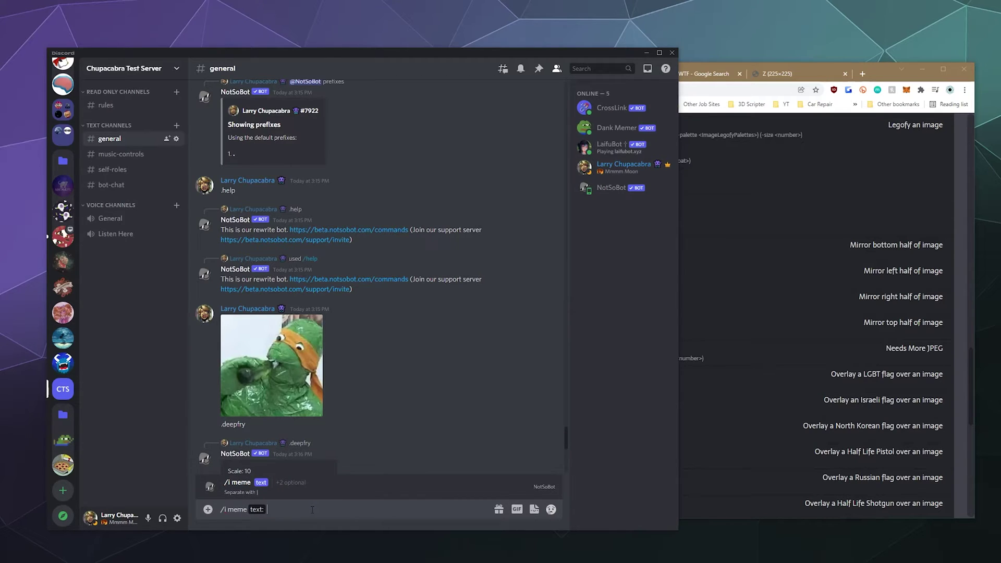
{"action": "type", "text": "wowzers its pizza time"}
{"action": "key", "text": "Return"}
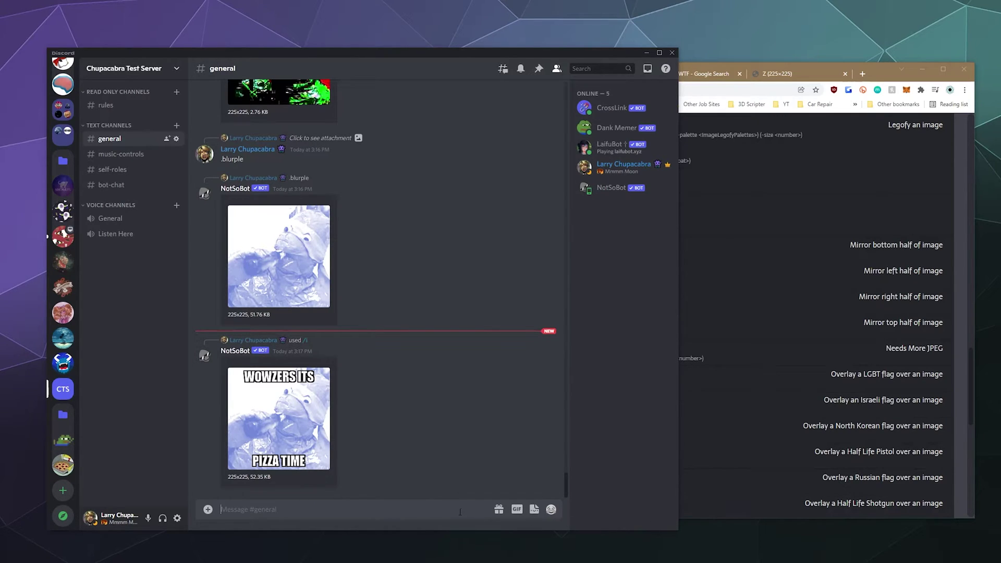
Step: Use the /giphy command with the query "foxes" and post the GIF of the open-mouthed fox lying on its back
{"action": "type", "text": "/gip"}
{"action": "key", "text": "Tab"}
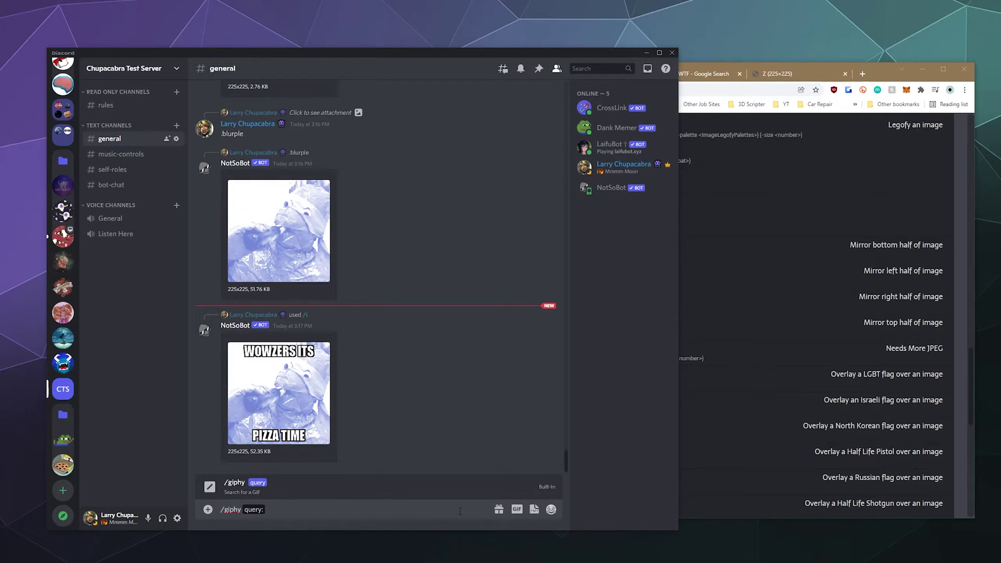
{"action": "type", "text": "foxes"}
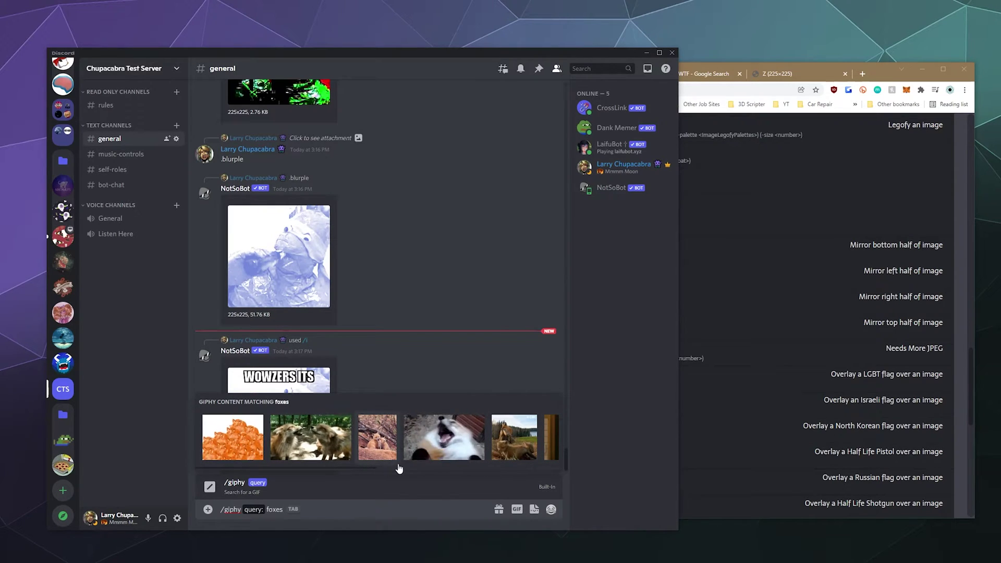
{"action": "left_click", "coordinate": [453, 440]}
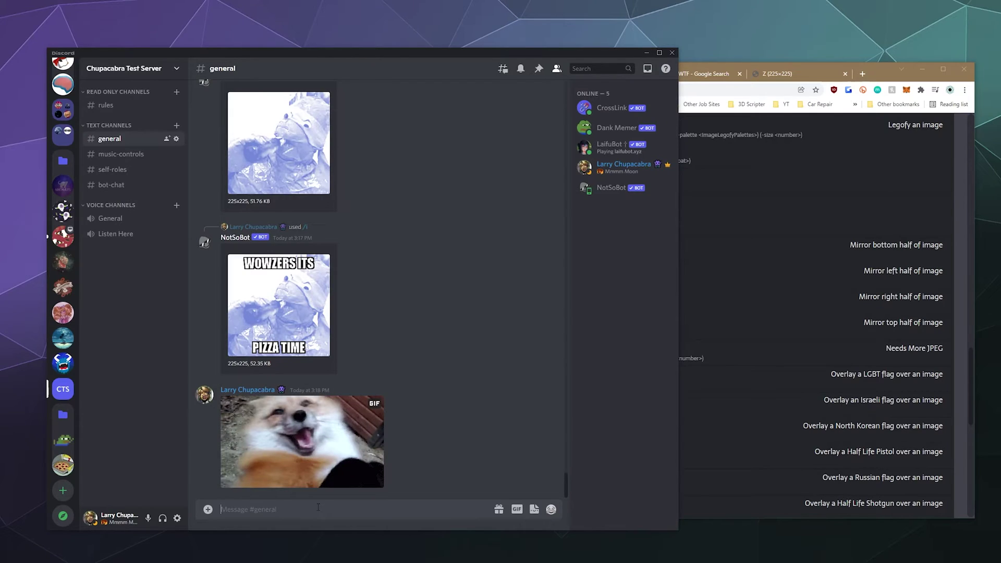
Step: Try an Imgur search through NotSoBot in the general channel, starting with "/imgur jake from state farm" and following with variants for "allstate"
{"action": "type", "text": "/imgur jake fromt"}
{"action": "key", "text": "BackSpace"}
{"action": "type", "text": "state far"}
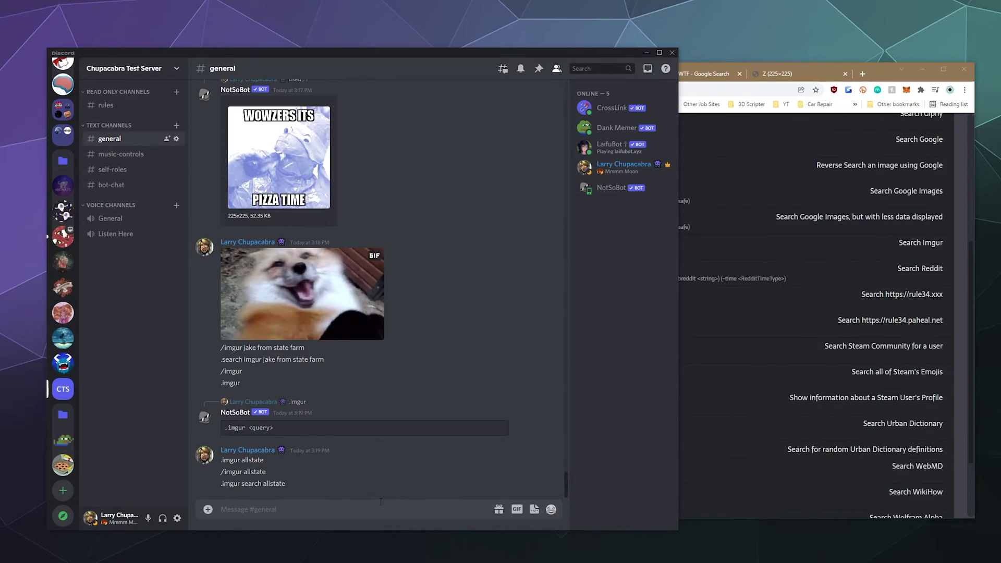
Step: Check the Search command list in the browser, return to Discord and send ".wikihow query random" in the general channel
{"action": "left_click", "coordinate": [703, 451]}
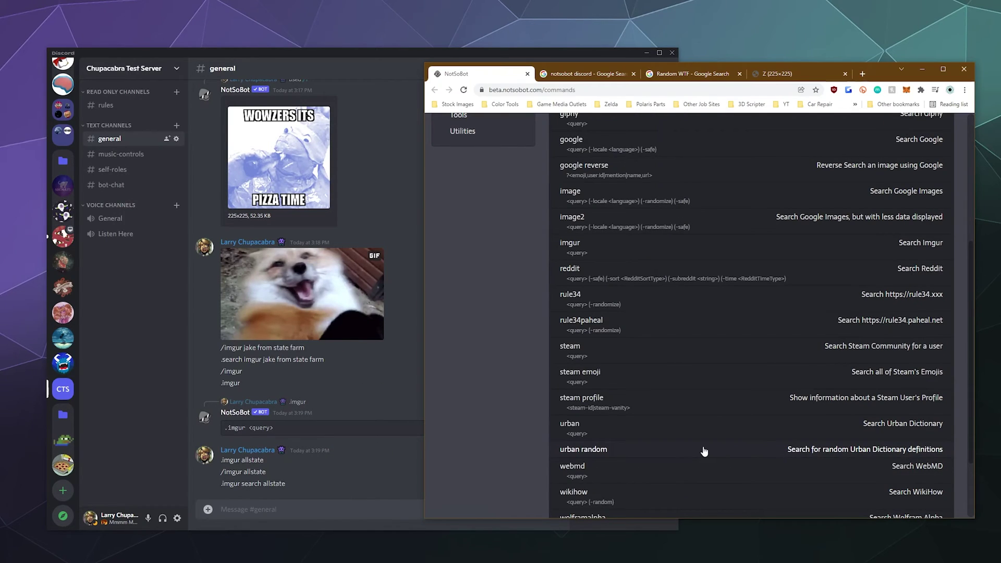
{"action": "scroll", "coordinate": [704, 451], "scroll_direction": "up", "scroll_amount": 5}
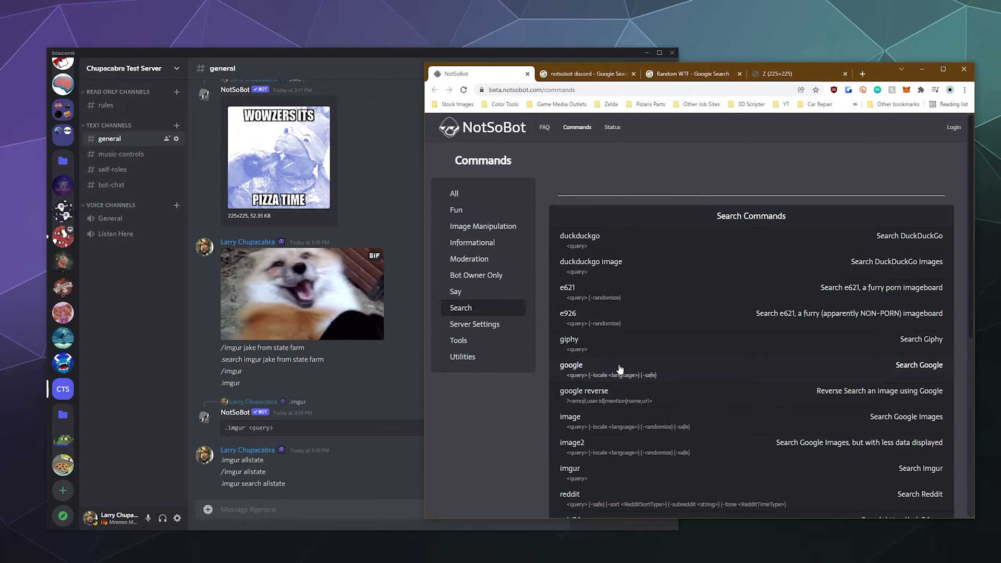
{"action": "scroll", "coordinate": [619, 369], "scroll_direction": "down", "scroll_amount": 6}
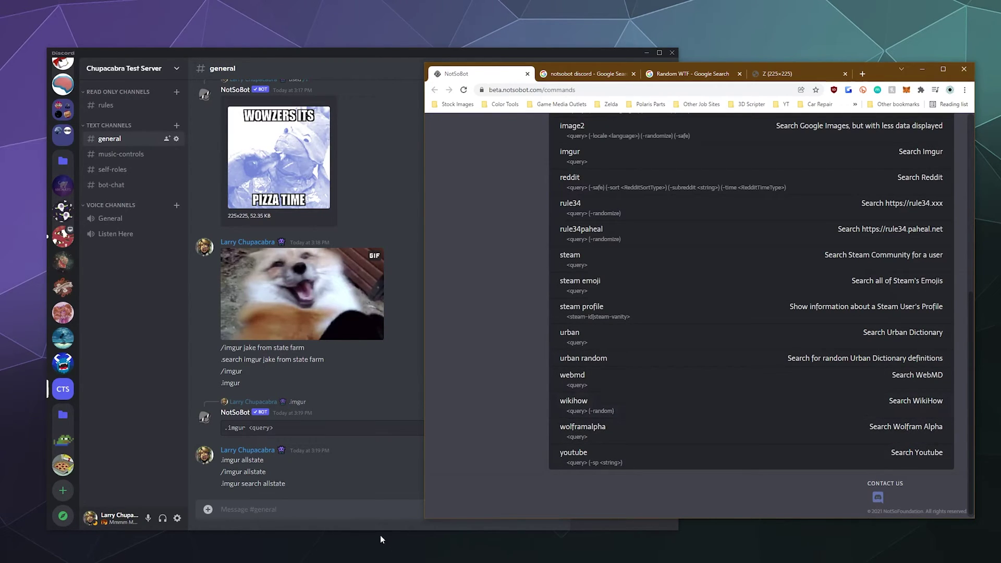
{"action": "left_click", "coordinate": [376, 511]}
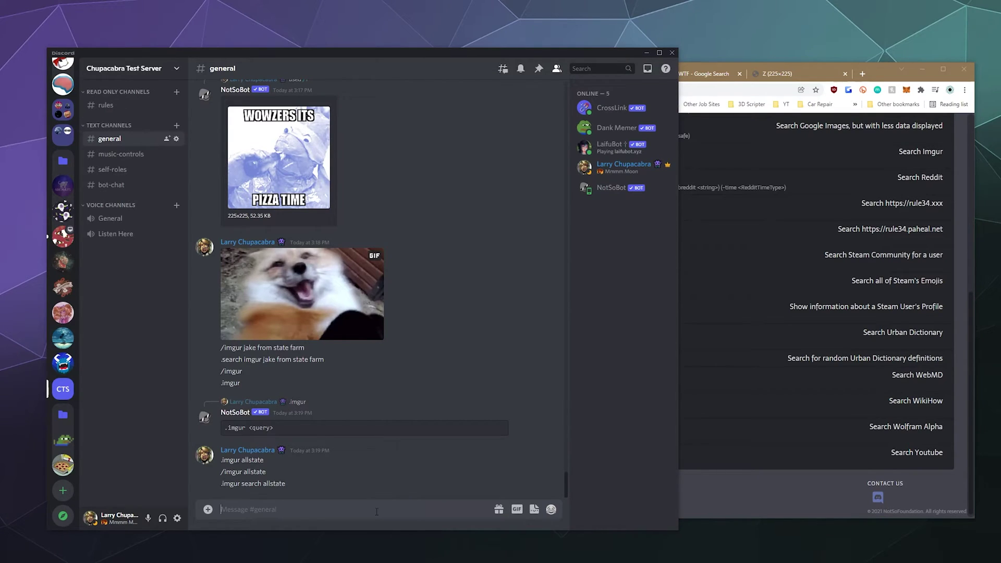
{"action": "type", "text": ".wikihow s"}
{"action": "key", "text": "BackSpace"}
{"action": "type", "text": "query random"}
{"action": "key", "text": "Return"}
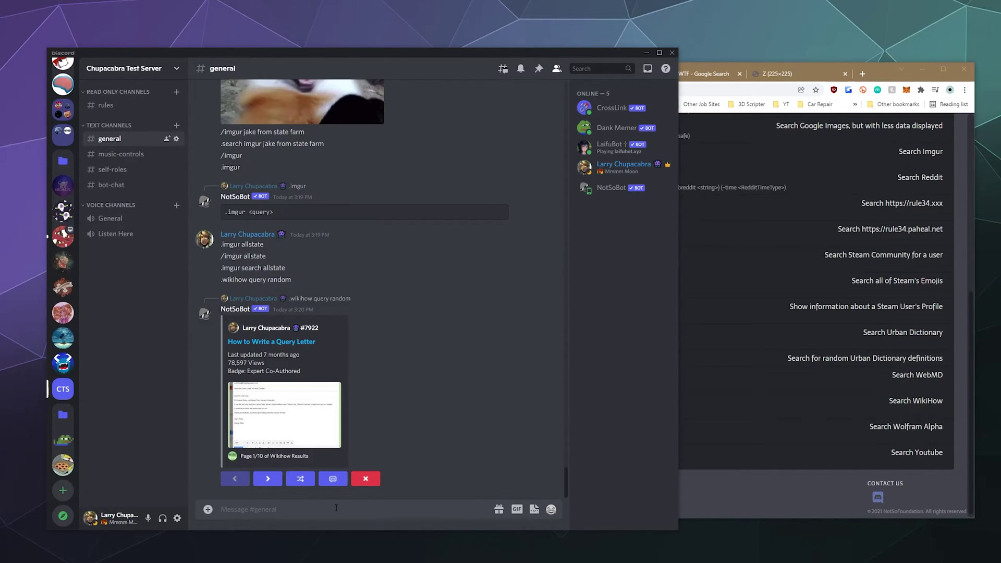
Step: Look up WikiHow articles with the commands ".wiki ribs recipe" and ".wikihow first aid"
{"action": "type", "text": ".wiki rec"}
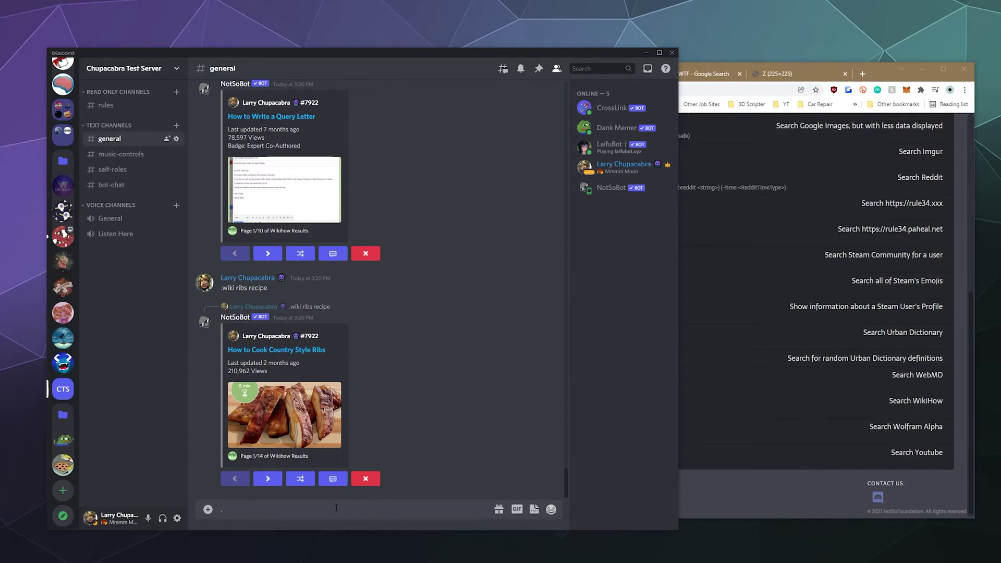
{"action": "type", "text": ".wikihow first aid"}
{"action": "key", "text": "Return"}
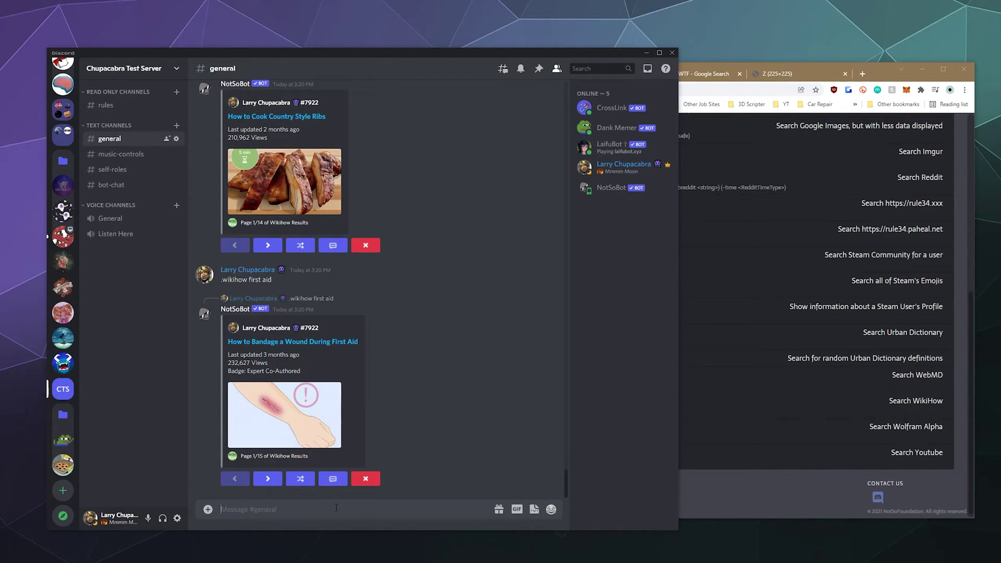
Step: Check the Steam commands in the browser's list and look up a sample Steam user with ".steam profile" in the general channel
{"action": "left_click", "coordinate": [788, 490]}
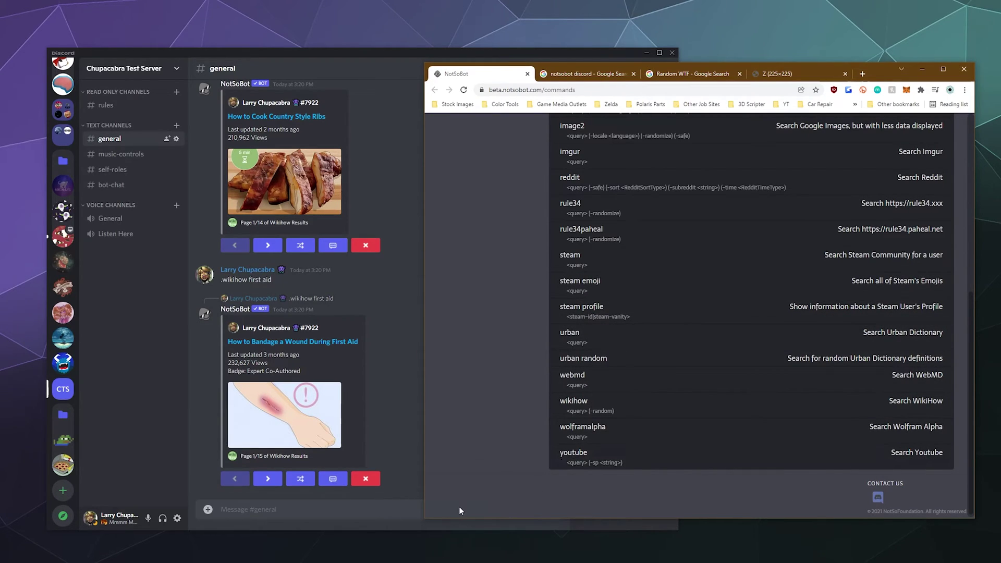
{"action": "left_click", "coordinate": [405, 505]}
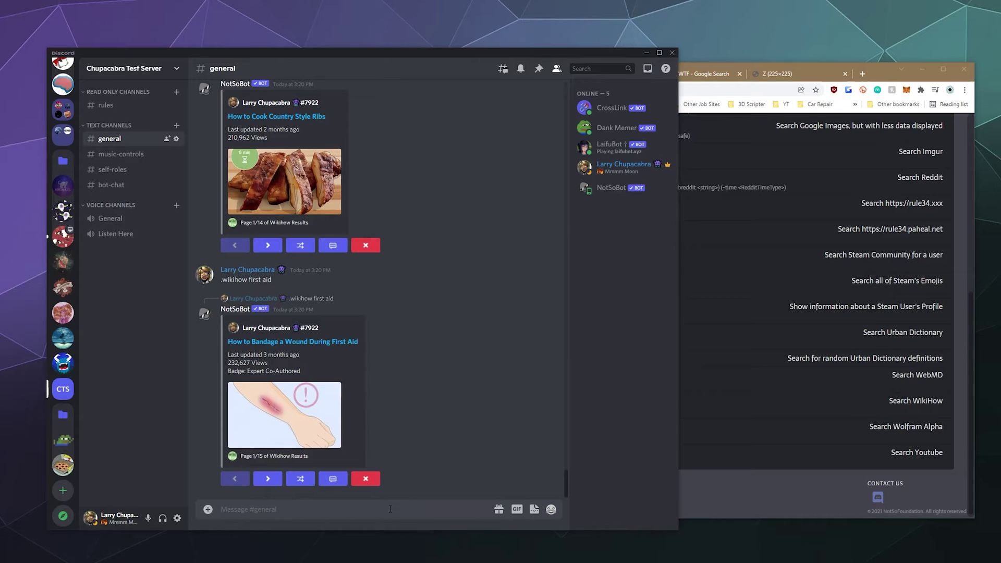
{"action": "left_click", "coordinate": [713, 480]}
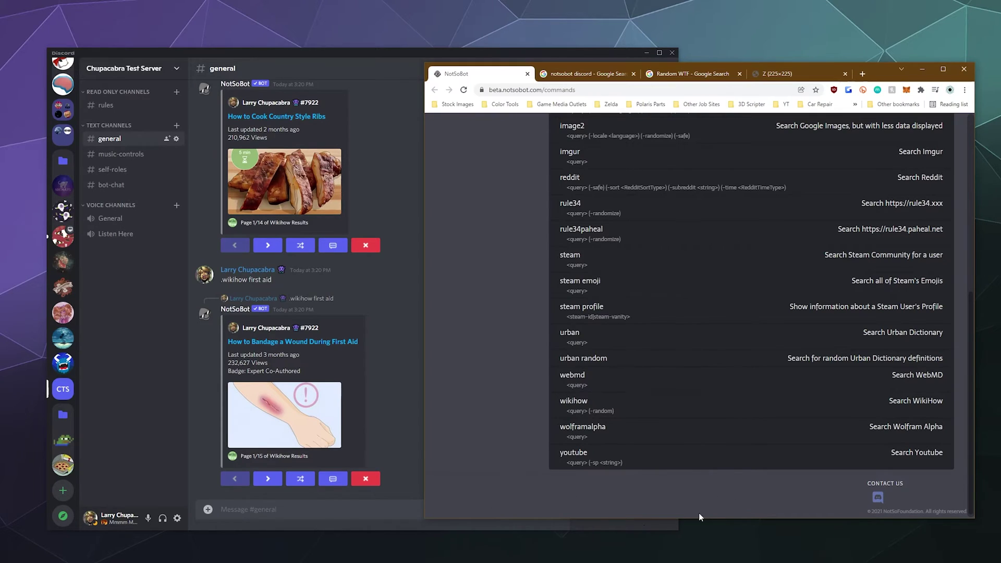
{"action": "left_click", "coordinate": [347, 515]}
{"action": "type", "text": ".steam-"}
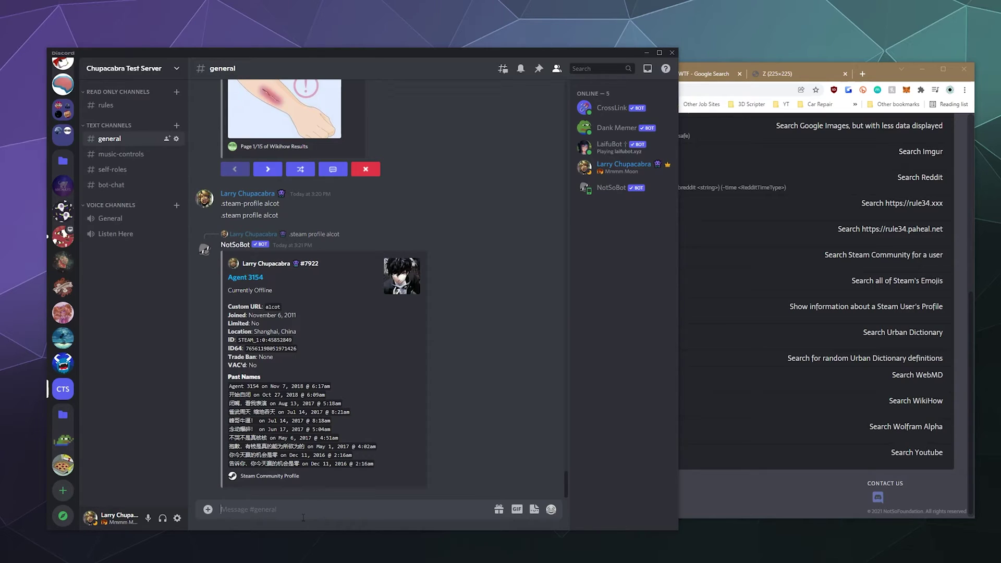
Step: Look up your own Steam account with ".steam profile" followed by the account's custom URL name, written without a space
{"action": "type", "text": ".steam"}
{"action": "key", "text": "BackSpace"}
{"action": "key", "text": "BackSpace"}
{"action": "key", "text": "BackSpace"}
{"action": "key", "text": "BackSpace"}
{"action": "key", "text": "BackSpace"}
{"action": "key", "text": "BackSpace"}
{"action": "type", "text": ".steam profile Larry Chupacabra"}
{"action": "key", "text": "Delete"}
{"action": "key", "text": "Return"}
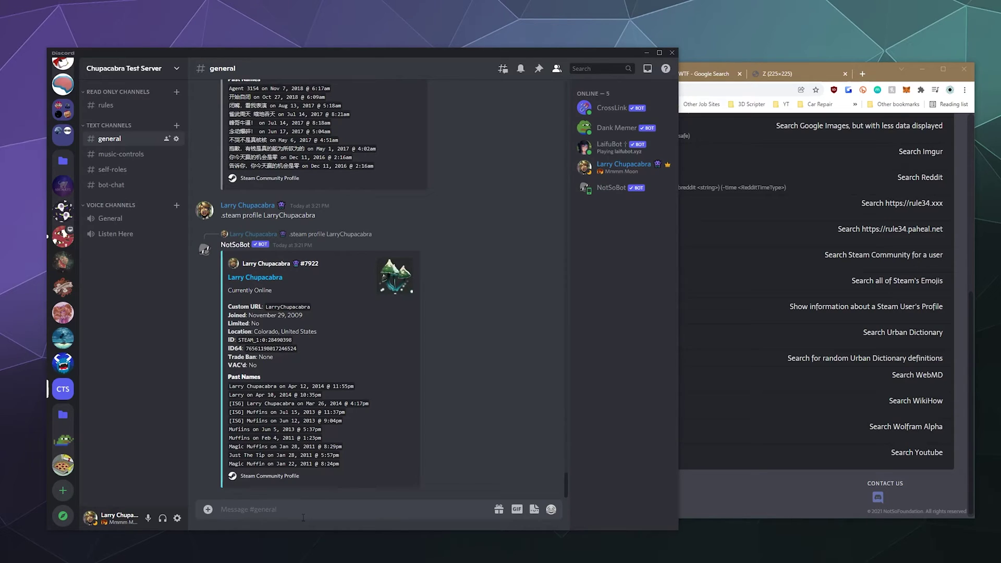
Step: Switch to the browser and look through NotSoBot's Say and Bot Owner Only categories and the Moderation command list
{"action": "key", "text": "alt+Tab"}
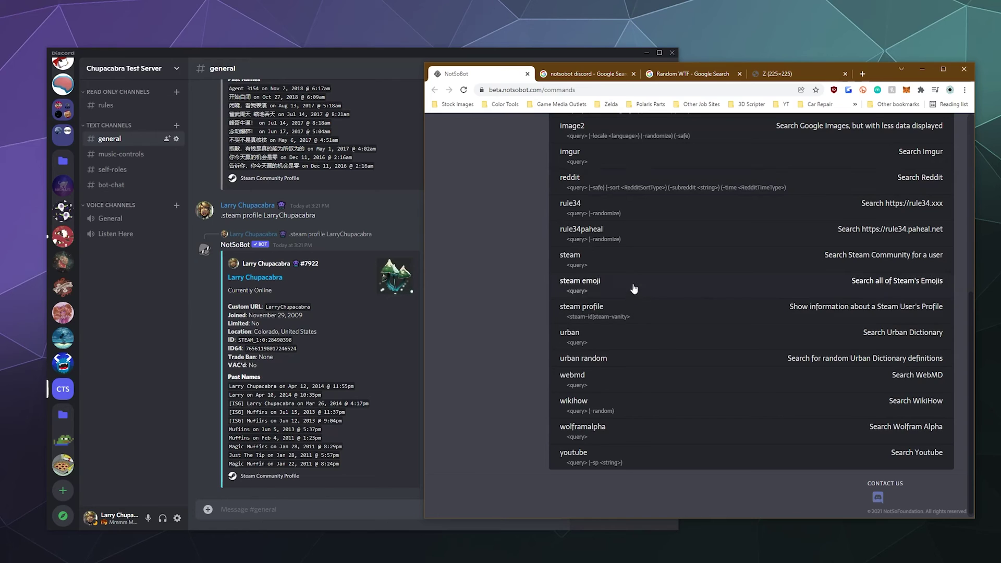
{"action": "scroll", "coordinate": [557, 361], "scroll_direction": "up", "scroll_amount": 6}
{"action": "left_click", "coordinate": [486, 293]}
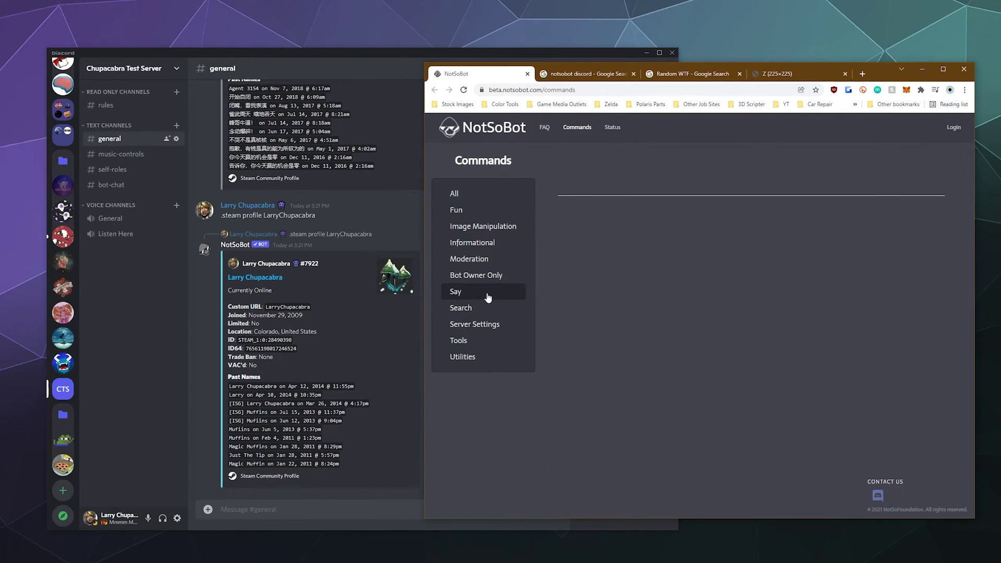
{"action": "left_click", "coordinate": [486, 282]}
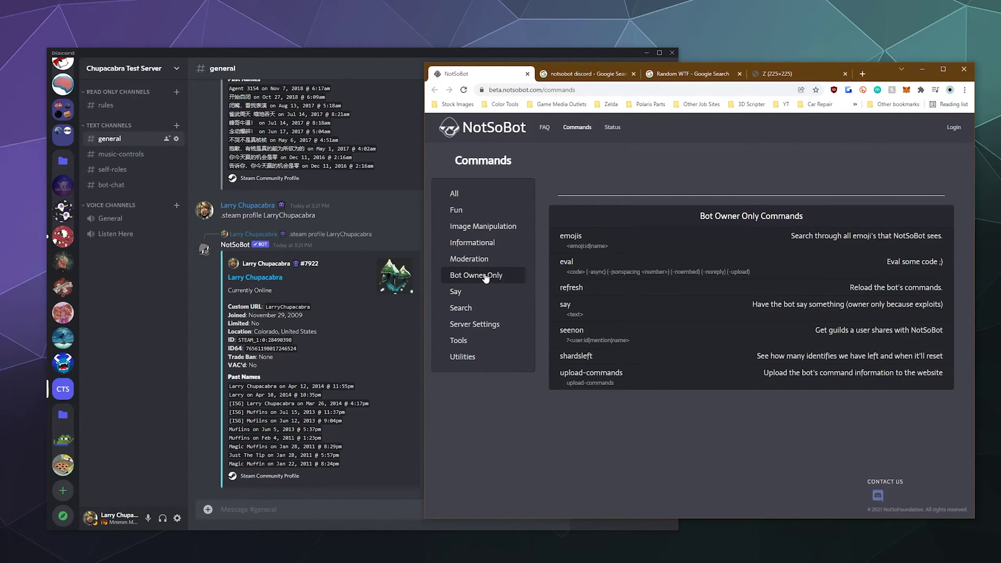
{"action": "left_click", "coordinate": [480, 260]}
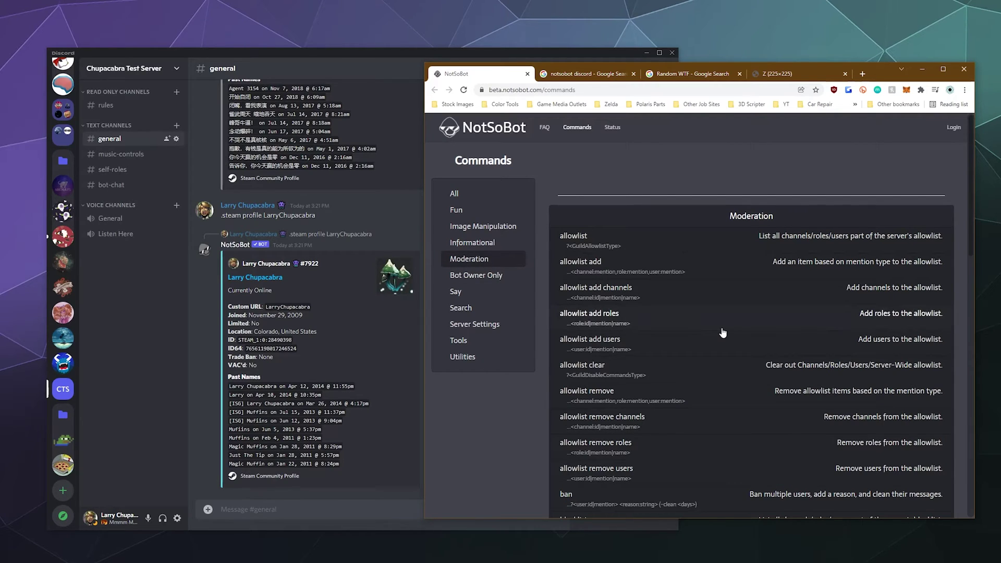
{"action": "scroll", "coordinate": [719, 330], "scroll_direction": "down", "scroll_amount": 7}
{"action": "scroll", "coordinate": [719, 334], "scroll_direction": "up", "scroll_amount": 7}
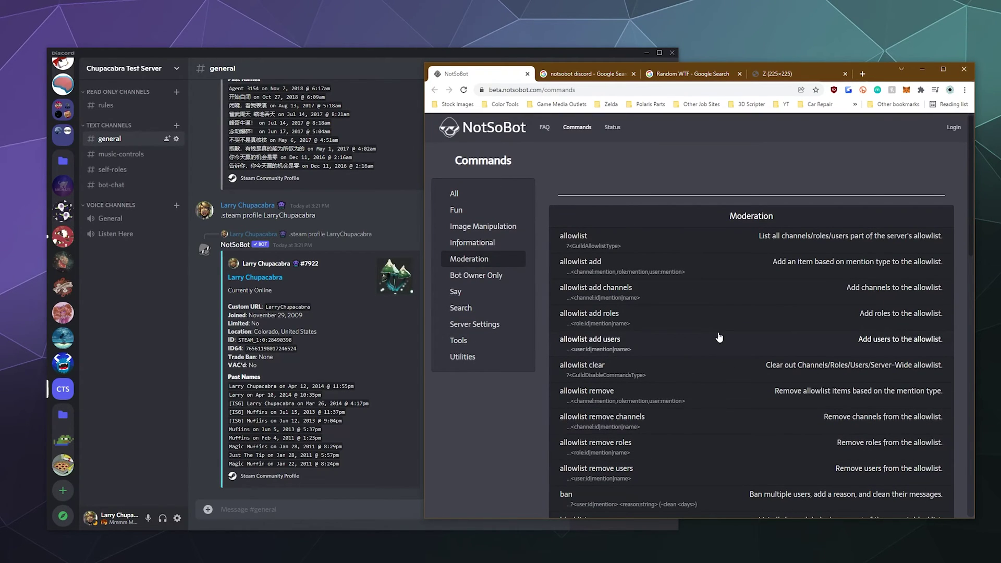
{"action": "scroll", "coordinate": [742, 267], "scroll_direction": "down", "scroll_amount": 5}
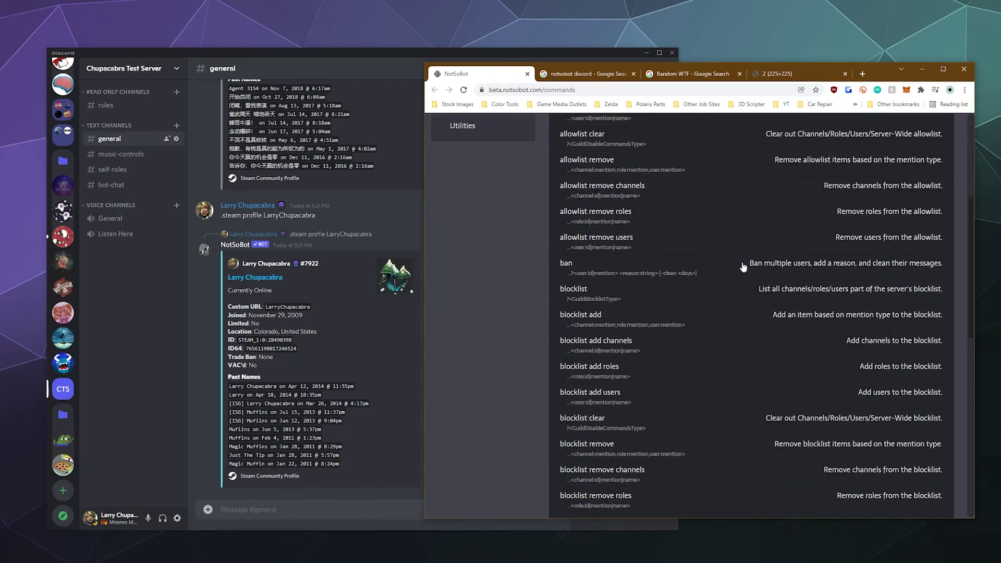
{"action": "scroll", "coordinate": [743, 267], "scroll_direction": "down", "scroll_amount": 8}
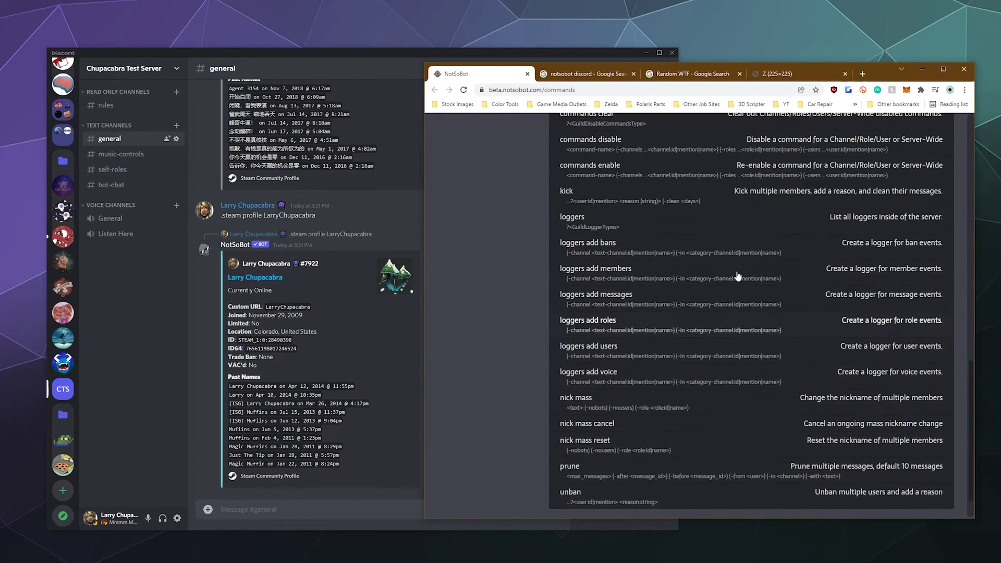
{"action": "scroll", "coordinate": [737, 276], "scroll_direction": "up", "scroll_amount": 2}
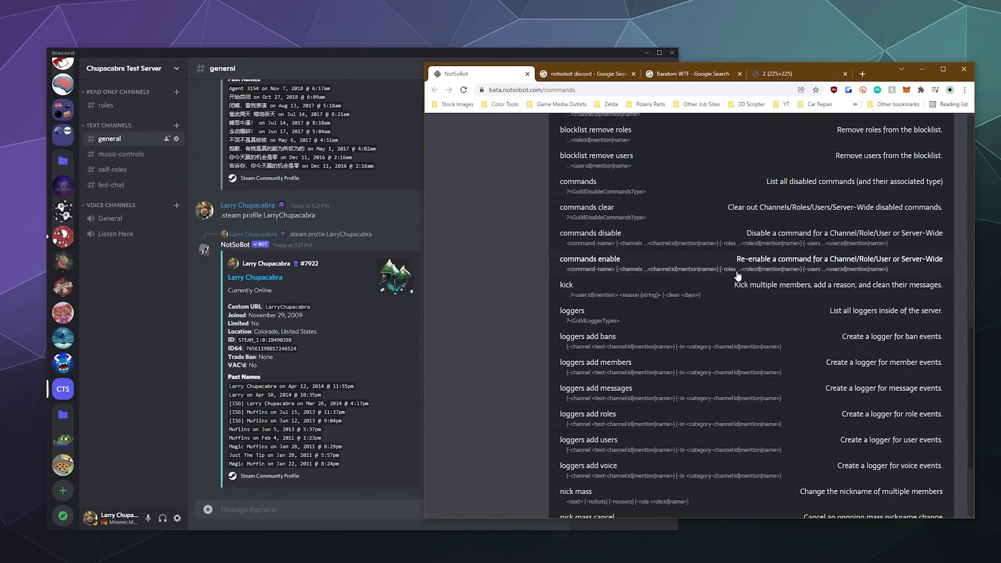
{"action": "scroll", "coordinate": [739, 276], "scroll_direction": "down", "scroll_amount": 2}
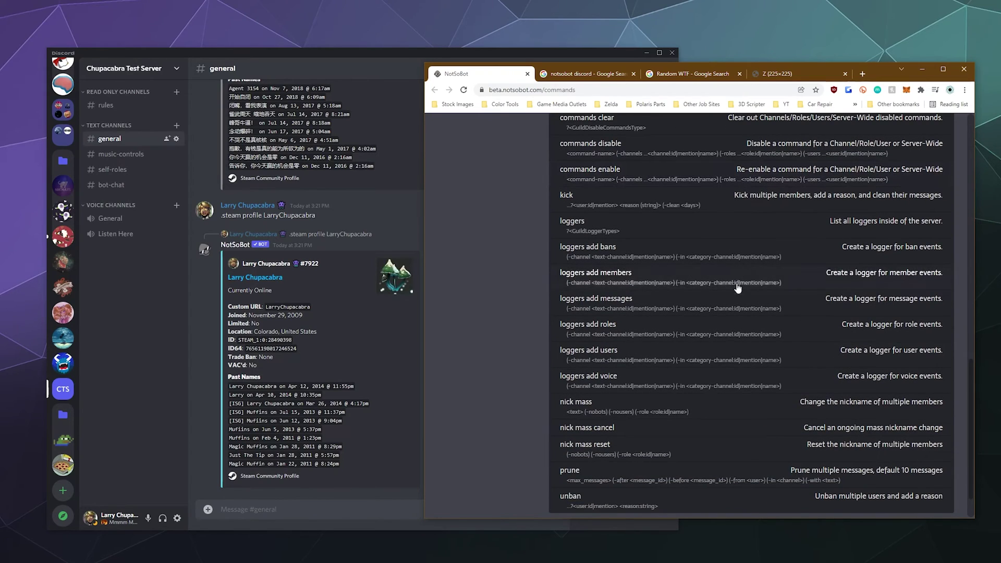
{"action": "scroll", "coordinate": [737, 388], "scroll_direction": "up", "scroll_amount": 6}
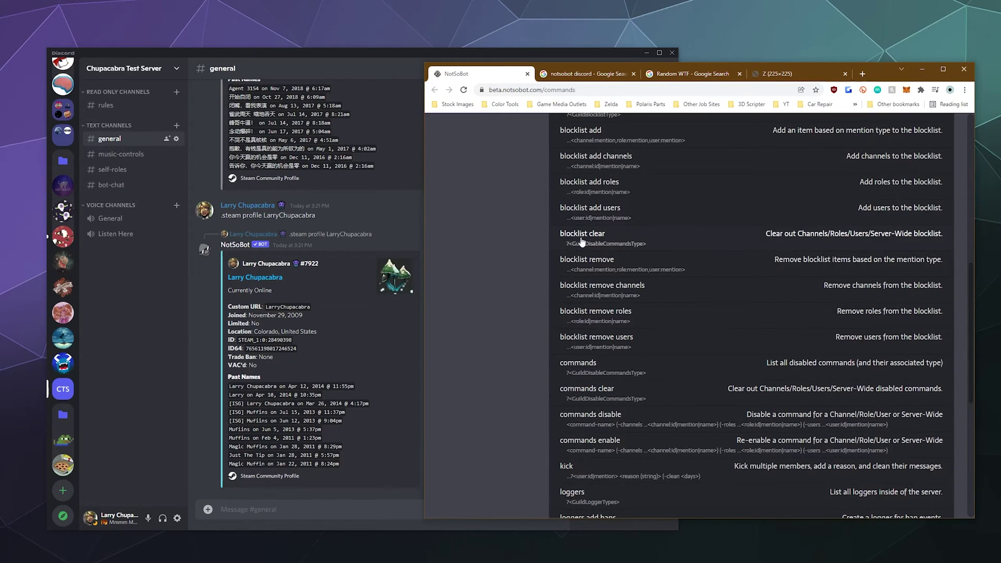
Step: Look through NotSoBot's Informational, Image Manipulation and Fun command lists
{"action": "scroll", "coordinate": [581, 244], "scroll_direction": "up", "scroll_amount": 8}
{"action": "scroll", "coordinate": [581, 244], "scroll_direction": "up", "scroll_amount": 2}
{"action": "left_click", "coordinate": [500, 243]}
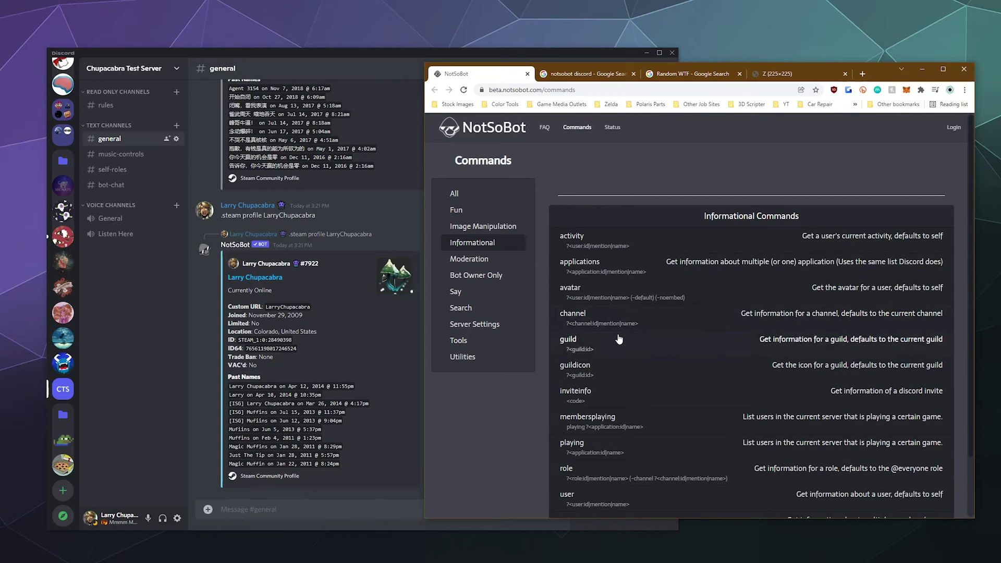
{"action": "scroll", "coordinate": [623, 344], "scroll_direction": "down", "scroll_amount": 2}
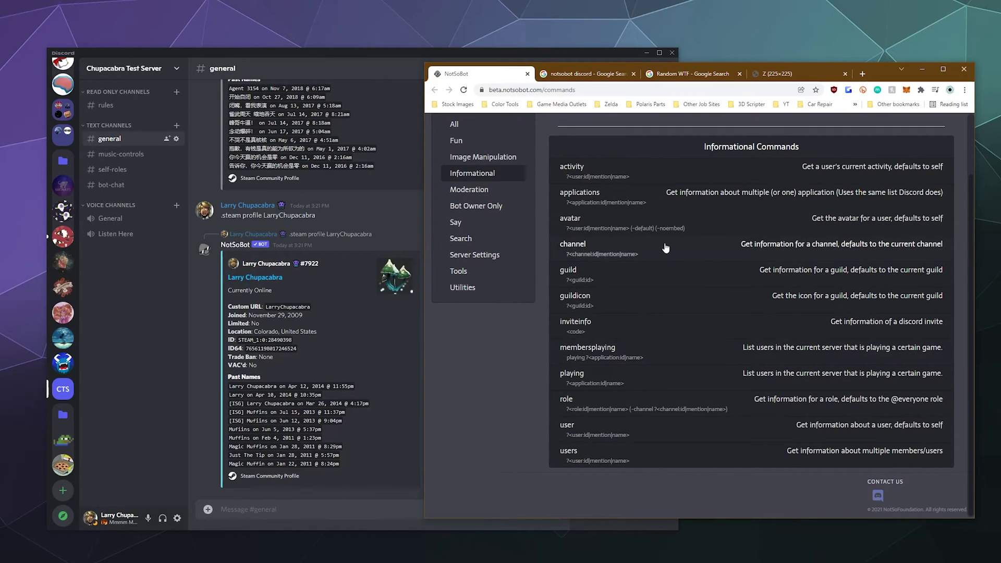
{"action": "scroll", "coordinate": [613, 359], "scroll_direction": "up", "scroll_amount": 2}
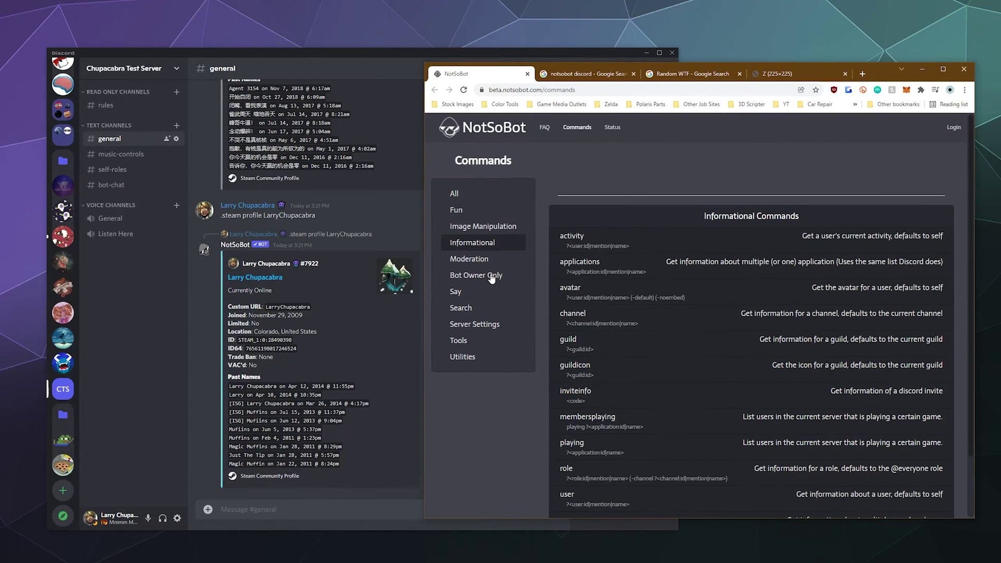
{"action": "left_click", "coordinate": [491, 229]}
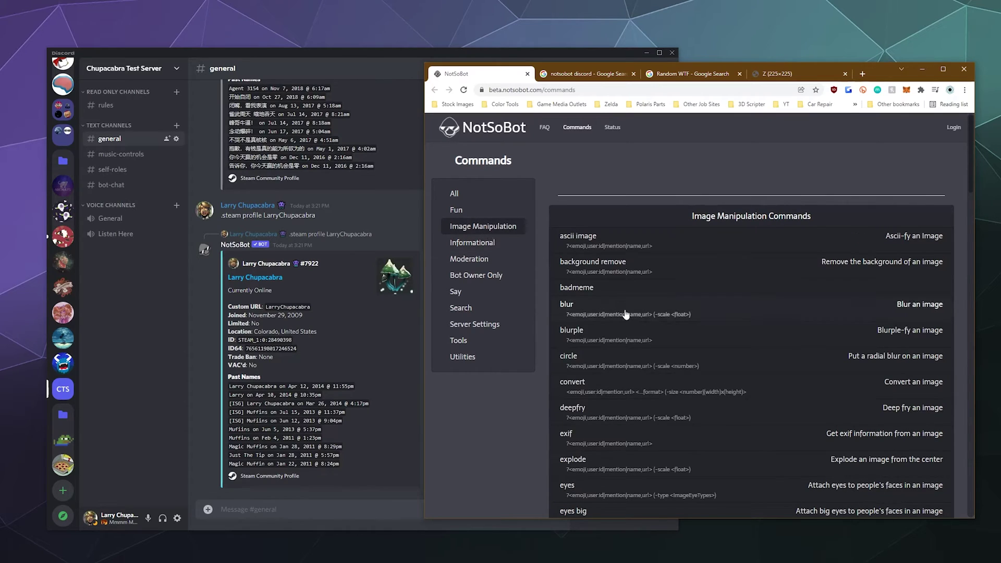
{"action": "scroll", "coordinate": [625, 321], "scroll_direction": "down", "scroll_amount": 5}
{"action": "scroll", "coordinate": [625, 327], "scroll_direction": "up", "scroll_amount": 5}
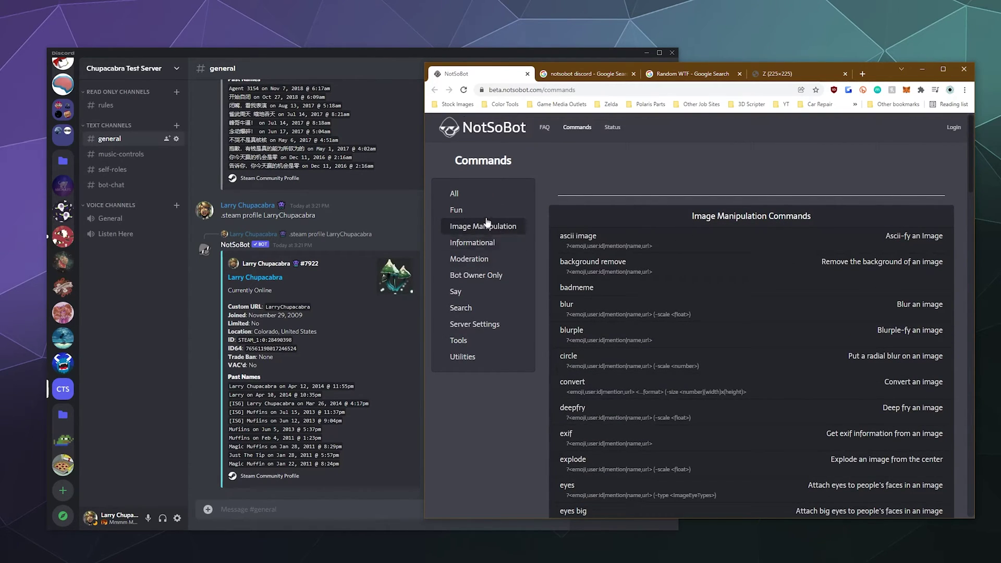
{"action": "left_click", "coordinate": [459, 210]}
{"action": "scroll", "coordinate": [670, 317], "scroll_direction": "down", "scroll_amount": 3}
{"action": "scroll", "coordinate": [670, 319], "scroll_direction": "up", "scroll_amount": 3}
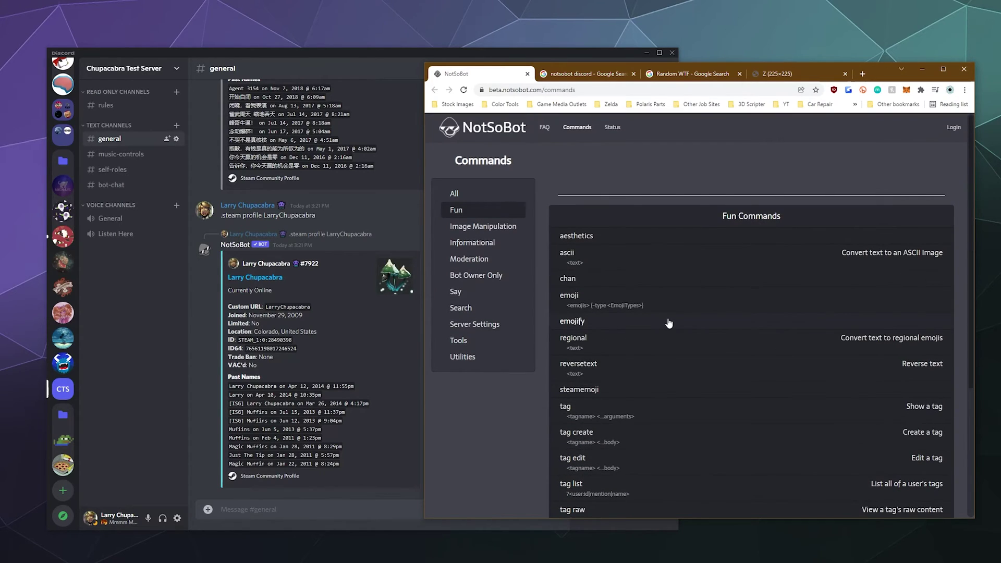
Step: Convert "Something something darth plaguise the wise. I dont really know maybe he had a killer cookie recipe" with .ascii and view the image enlarged
{"action": "left_click", "coordinate": [376, 510]}
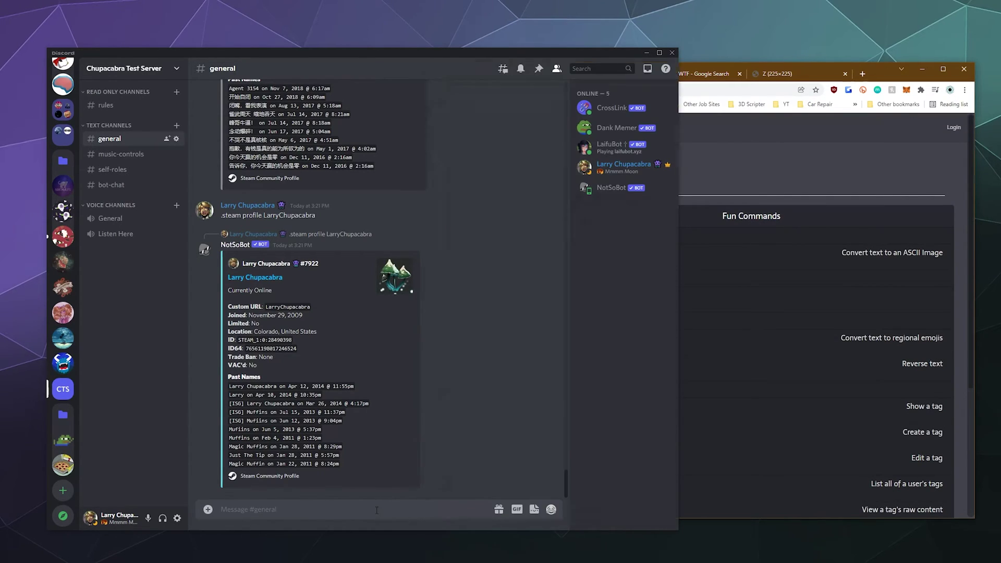
{"action": "type", "text": ".ascii Something something darth plaguis"}
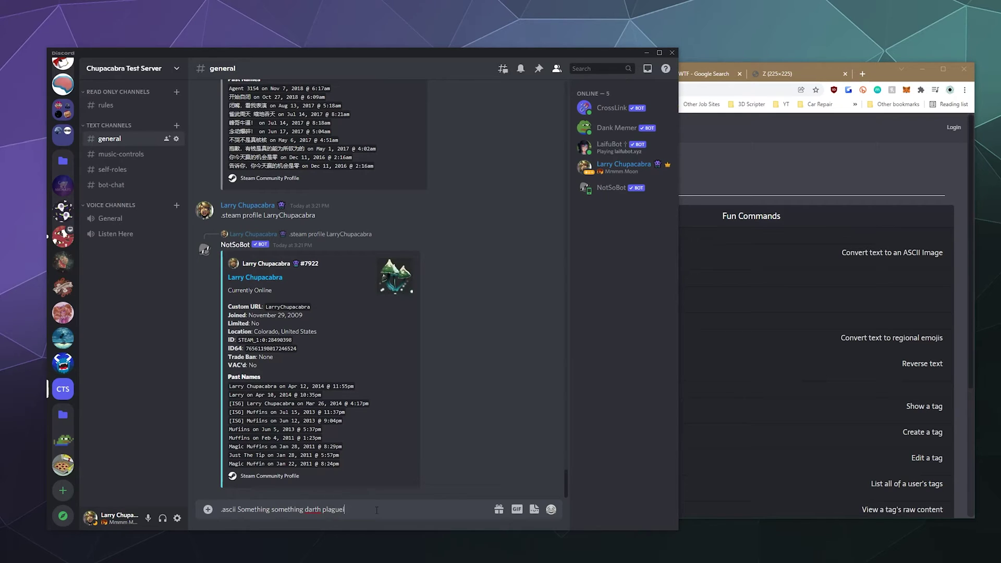
{"action": "type", "text": "e"}
{"action": "key", "text": "BackSpace"}
{"action": "type", "text": "ise the wise. I du really know maybe he had a k"}
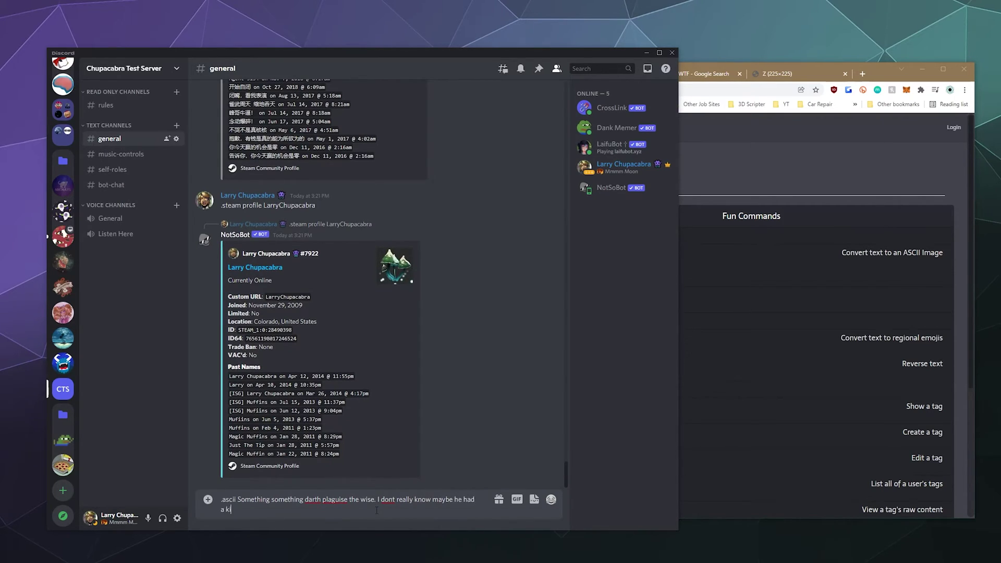
{"action": "type", "text": "iller cookie recipoe"}
{"action": "key", "text": "BackSpace"}
{"action": "key", "text": "BackSpace"}
{"action": "type", "text": "e"}
{"action": "key", "text": "Return"}
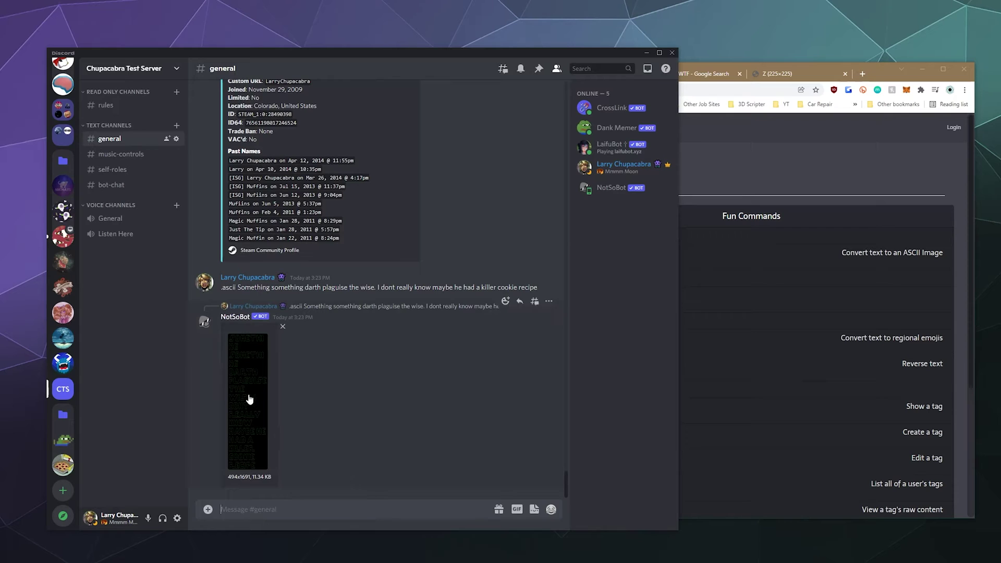
{"action": "left_click", "coordinate": [245, 398]}
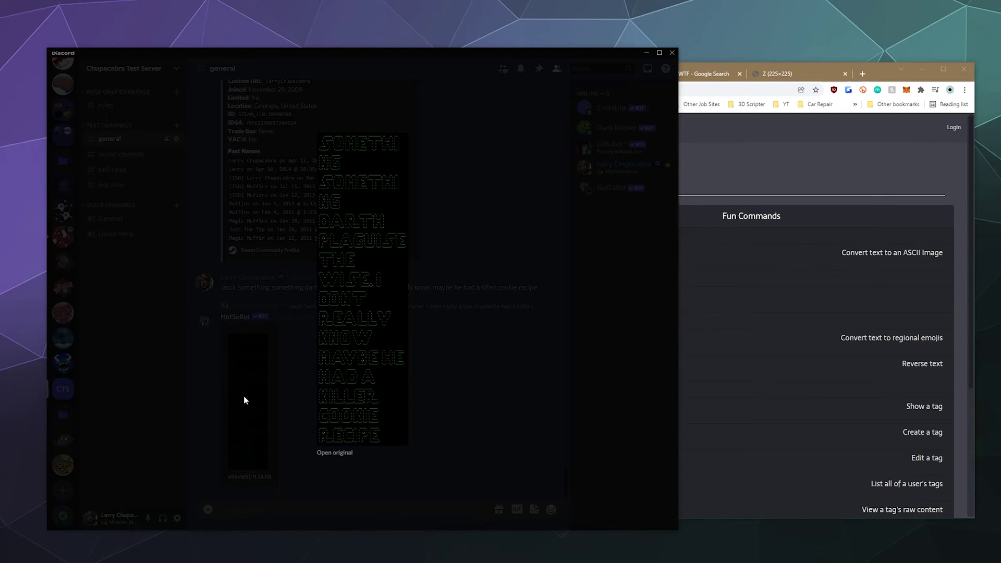
{"action": "left_click", "coordinate": [244, 397]}
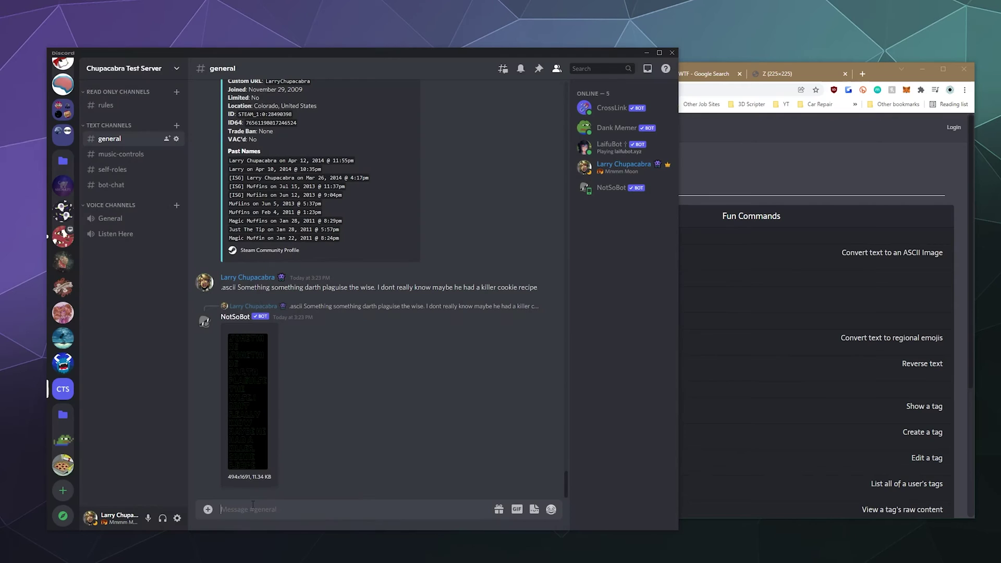
Step: Convert "Hello Everyone." to an ASCII image with the .ascii command
{"action": "type", "text": ".ascii Hello Everyone. I"}
{"action": "key", "text": "BackSpace"}
{"action": "key", "text": "BackSpace"}
{"action": "key", "text": "BackSpace"}
{"action": "key", "text": "Return"}
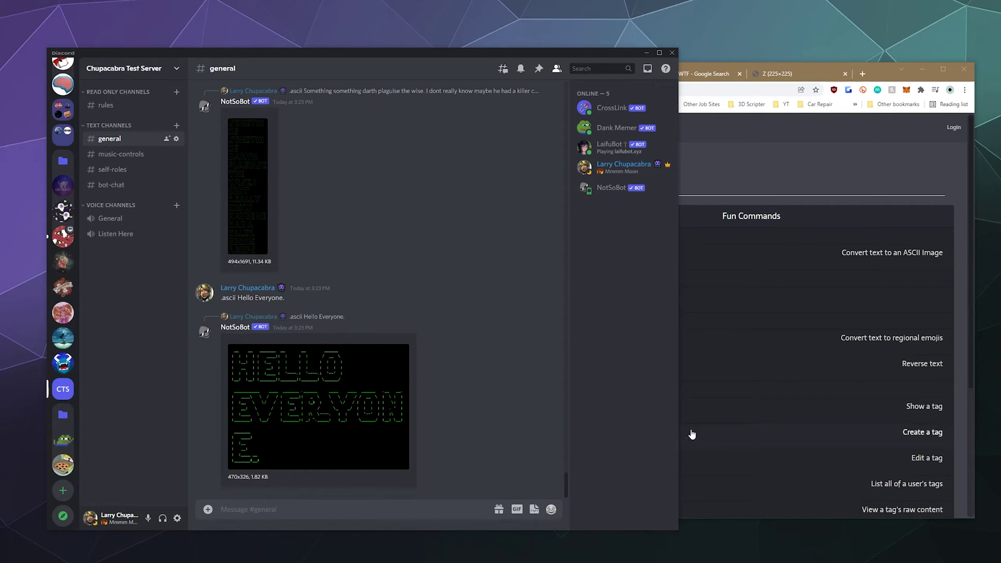
Step: Switch to the browser and run a Google image search for "meme"
{"action": "left_click", "coordinate": [744, 272]}
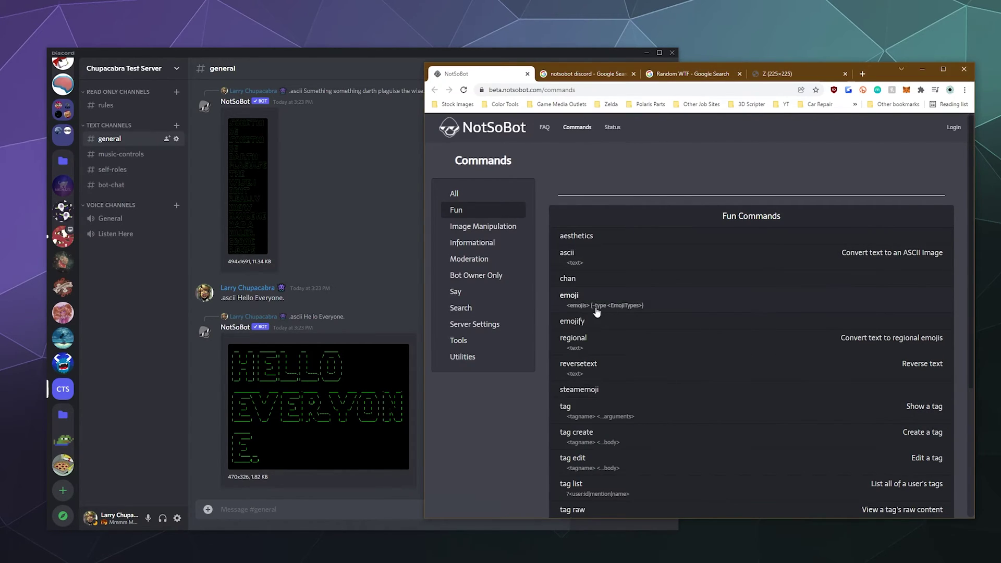
{"action": "left_click", "coordinate": [368, 501]}
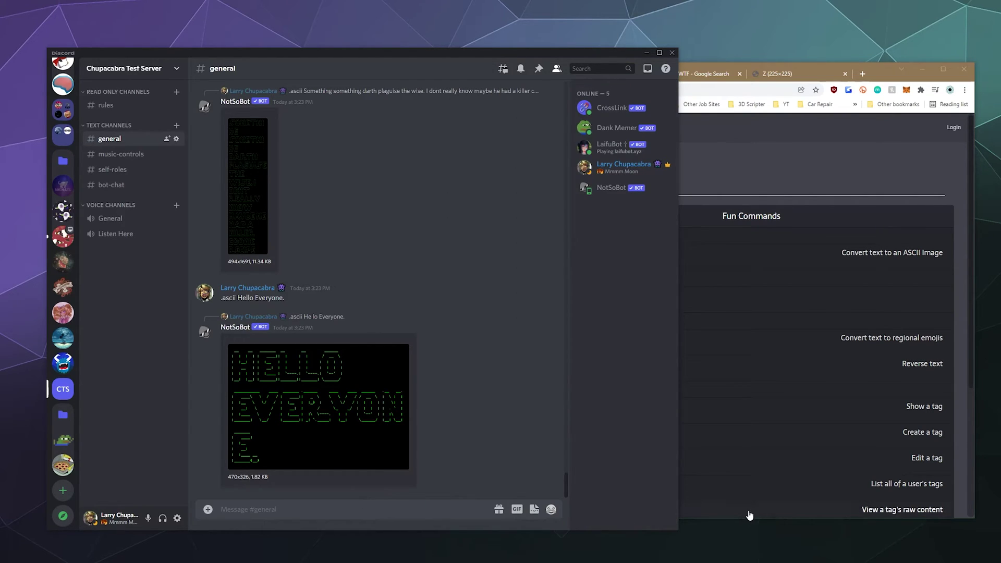
{"action": "left_click", "coordinate": [793, 218]}
{"action": "left_click", "coordinate": [787, 74]}
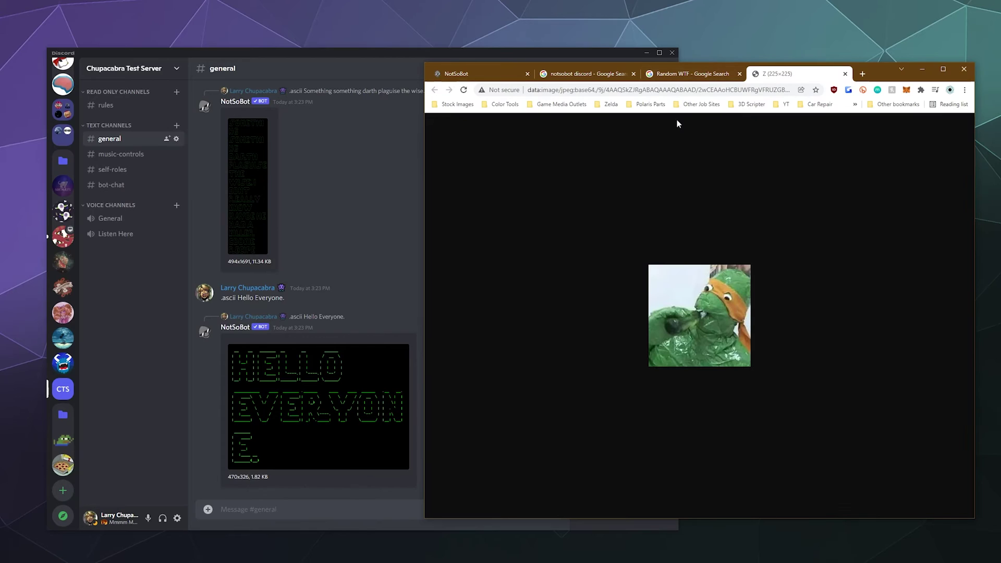
{"action": "left_click", "coordinate": [657, 90]}
{"action": "key", "text": "BackSpace"}
{"action": "type", "text": "meme"}
{"action": "key", "text": "Return"}
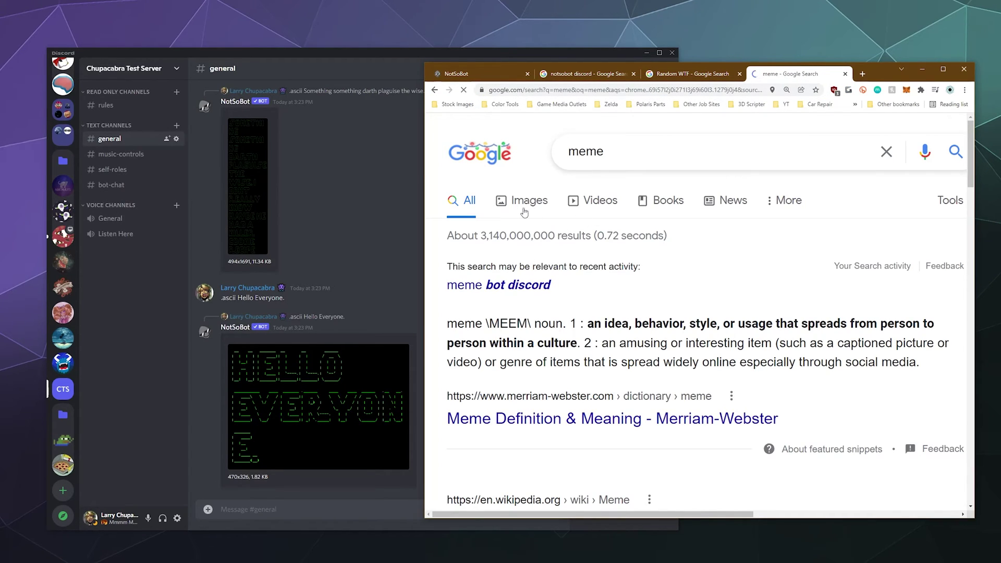
{"action": "left_click", "coordinate": [518, 205]}
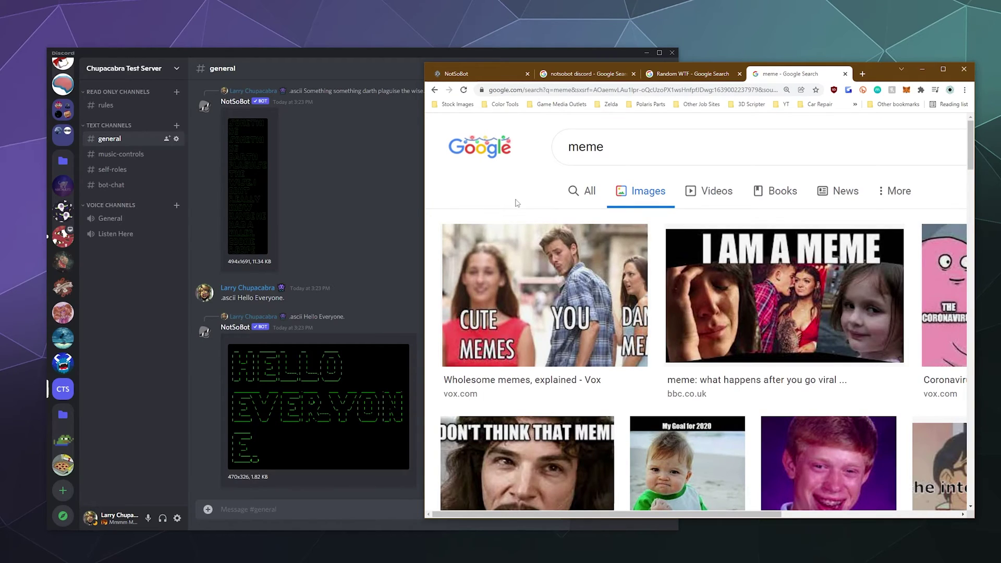
Step: Copy the "I don't think that memes what you think it memes" image and post it in Discord's general channel
{"action": "scroll", "coordinate": [617, 238], "scroll_direction": "down", "scroll_amount": 6}
{"action": "scroll", "coordinate": [555, 274], "scroll_direction": "up", "scroll_amount": 2}
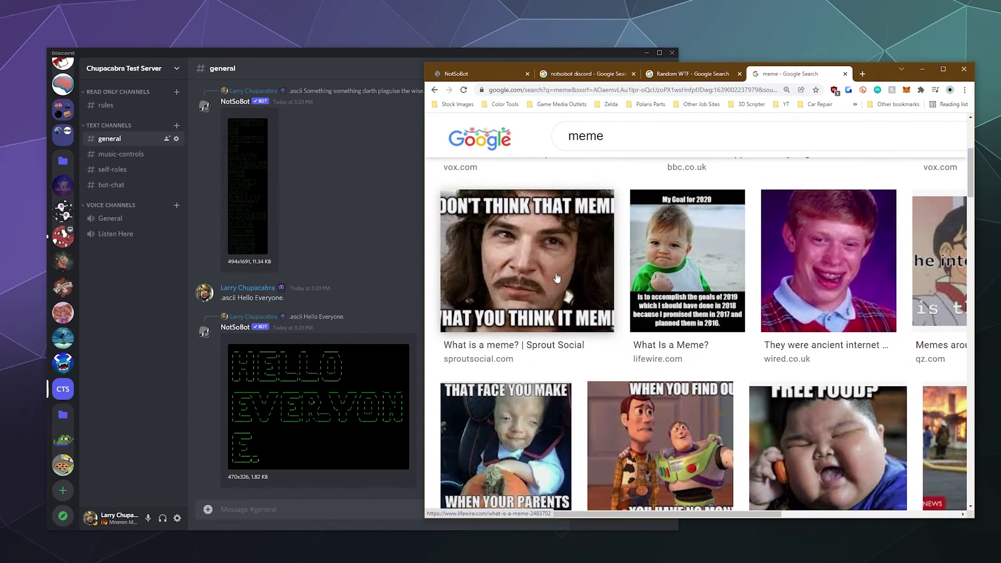
{"action": "left_click", "coordinate": [554, 273]}
{"action": "right_click", "coordinate": [888, 348]}
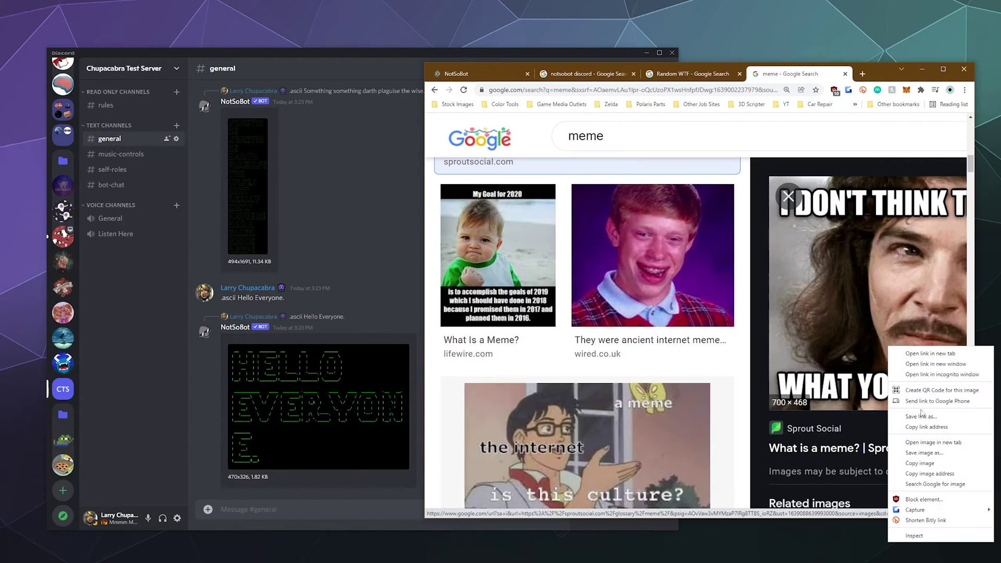
{"action": "left_click", "coordinate": [920, 462]}
{"action": "left_click", "coordinate": [390, 510]}
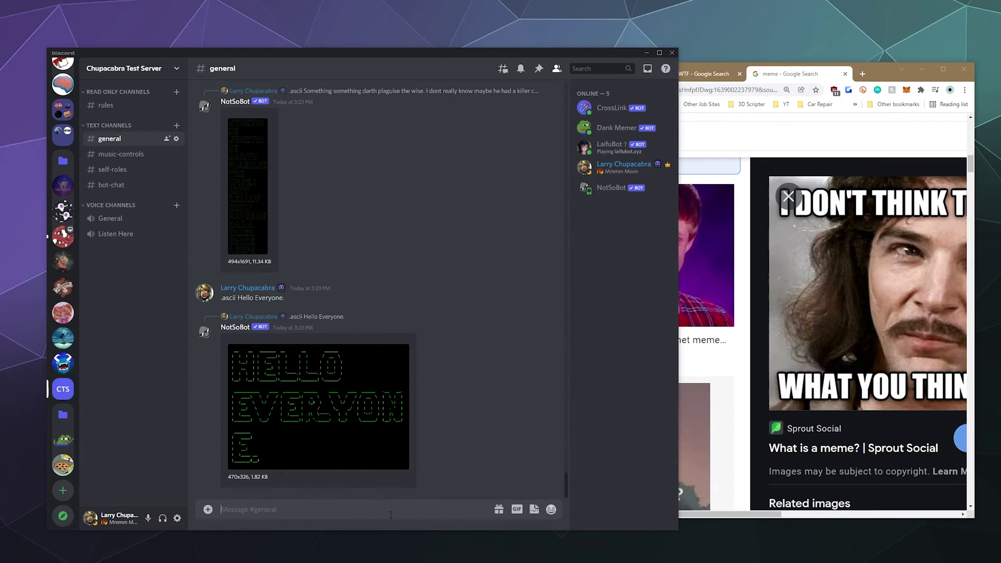
{"action": "key", "text": "ctrl+v"}
{"action": "key", "text": "Return"}
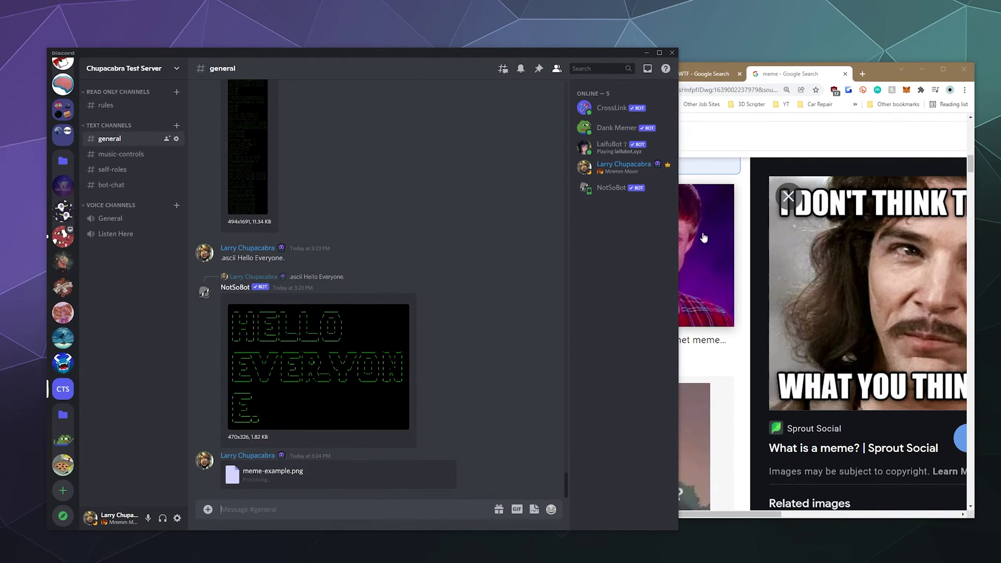
Step: Switch to the browser and look through NotSoBot's command categories from Informational down to Tools
{"action": "key", "text": "alt+Tab"}
{"action": "left_click", "coordinate": [581, 74]}
{"action": "left_click", "coordinate": [480, 75]}
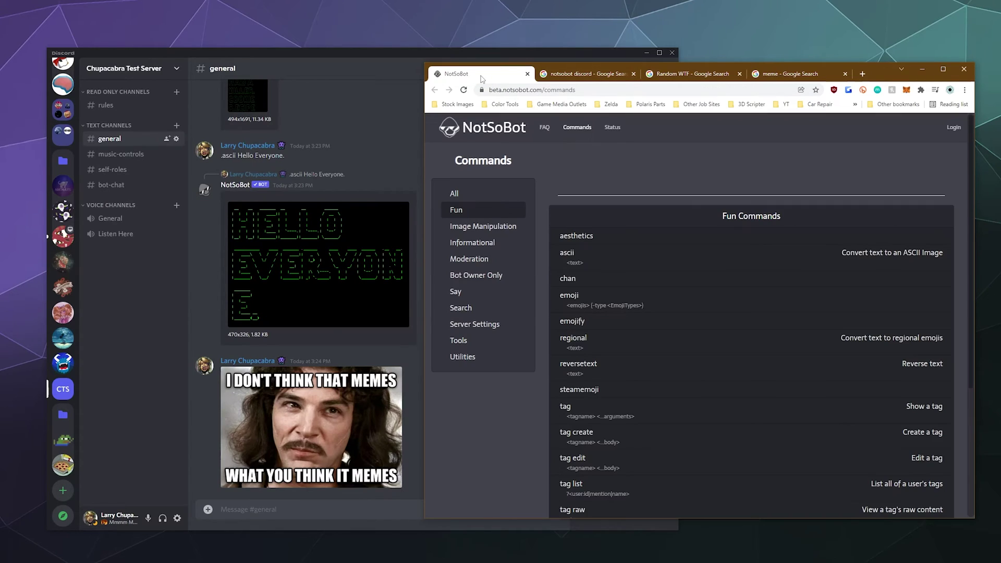
{"action": "left_click", "coordinate": [488, 244]}
{"action": "left_click", "coordinate": [486, 259]}
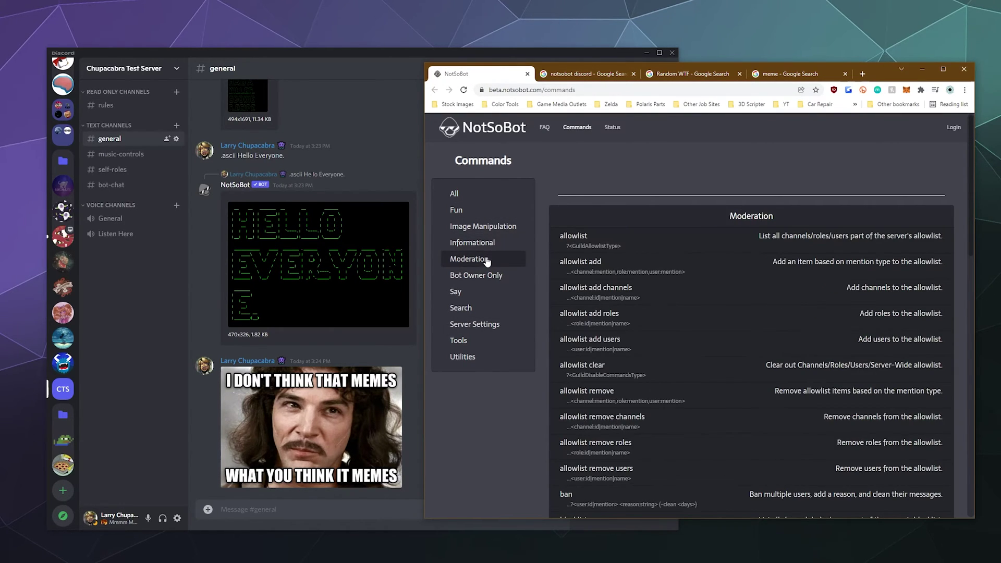
{"action": "left_click", "coordinate": [485, 274]}
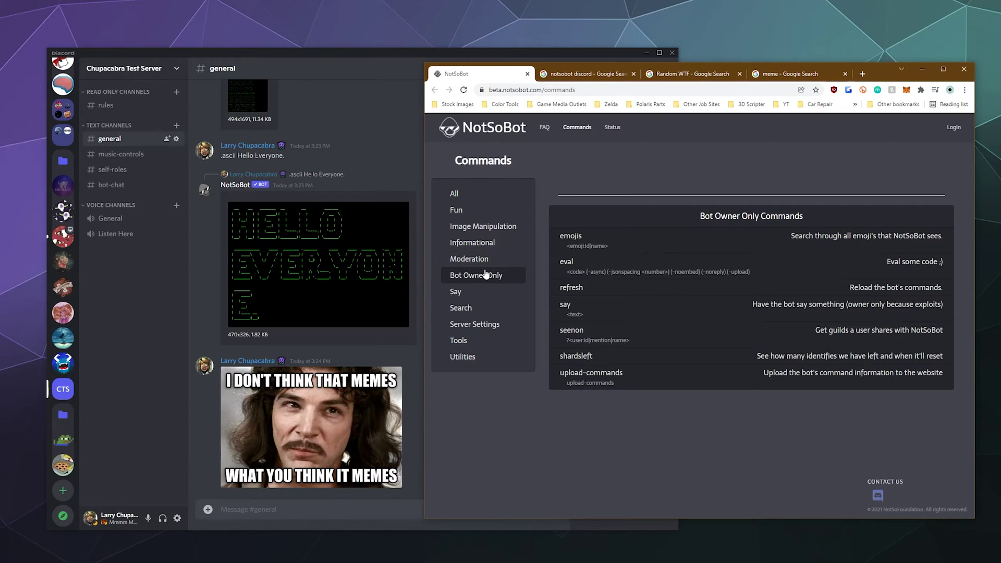
{"action": "left_click", "coordinate": [467, 292]}
{"action": "left_click", "coordinate": [468, 312]}
{"action": "left_click", "coordinate": [468, 325]}
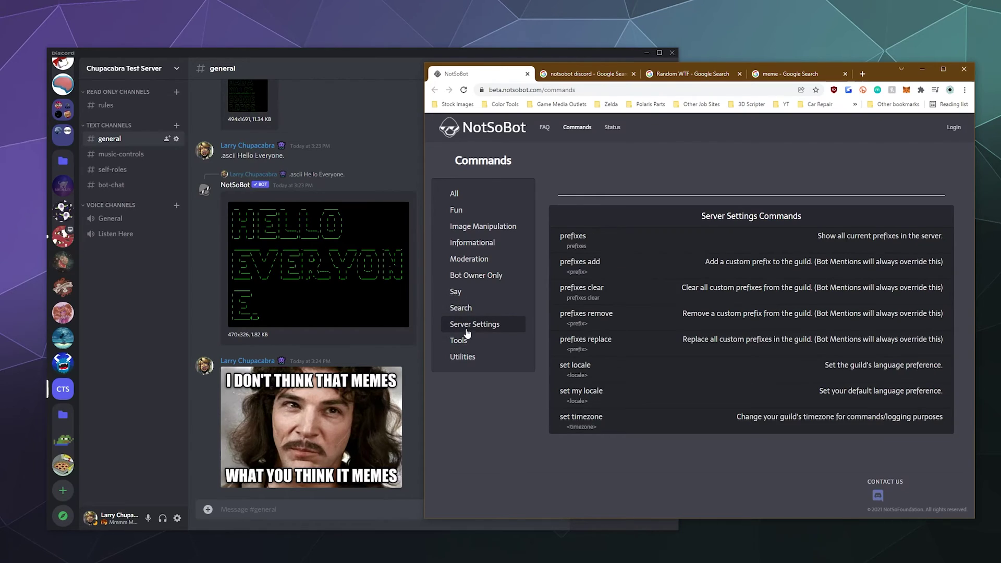
{"action": "left_click", "coordinate": [467, 340]}
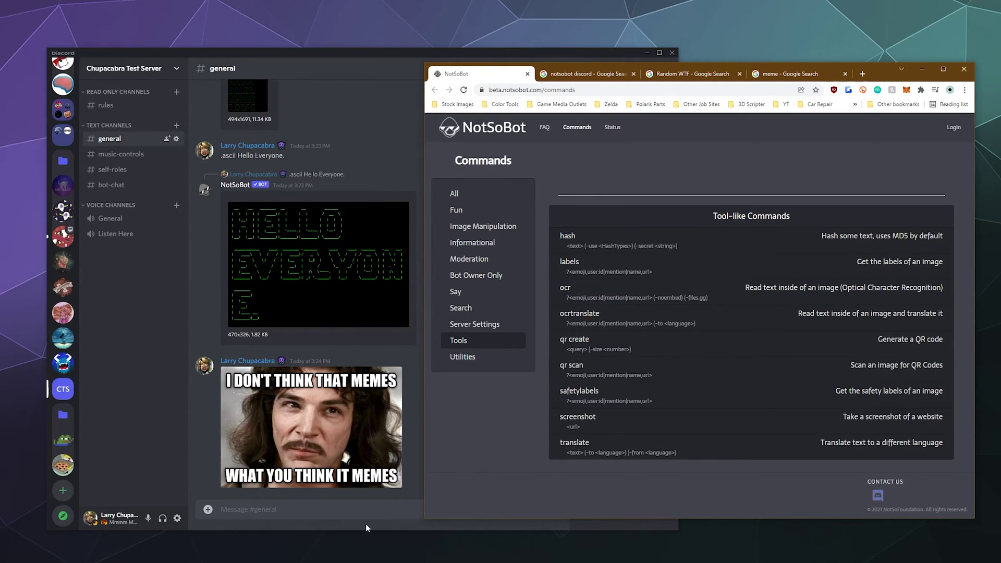
Step: Read the text in the posted meme by sending .ocr in Discord's general channel
{"action": "left_click", "coordinate": [363, 507]}
{"action": "type", "text": ".ocr"}
{"action": "key", "text": "Return"}
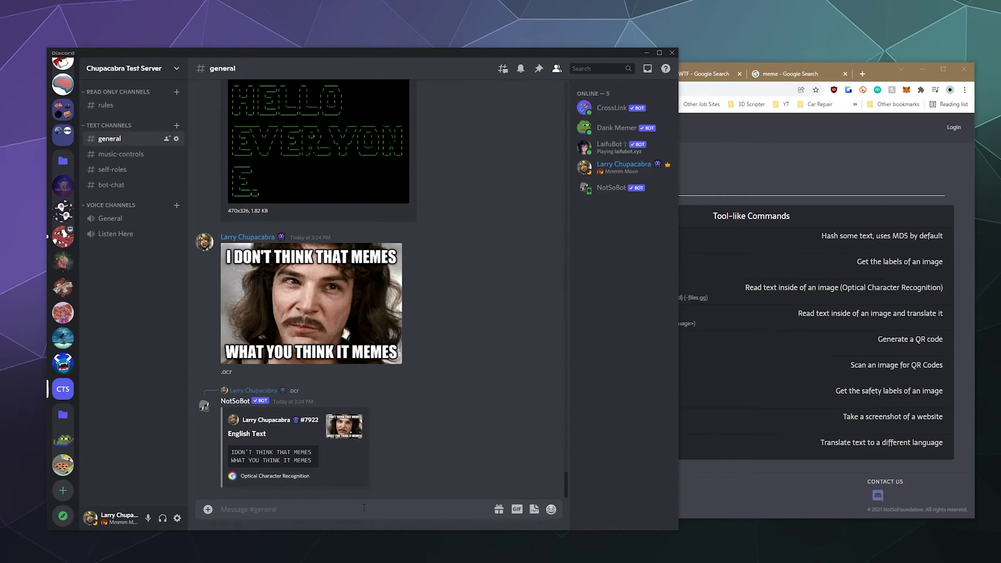
Step: Switch to the browser and change the Google image search to "spanish meme"
{"action": "left_click", "coordinate": [685, 517]}
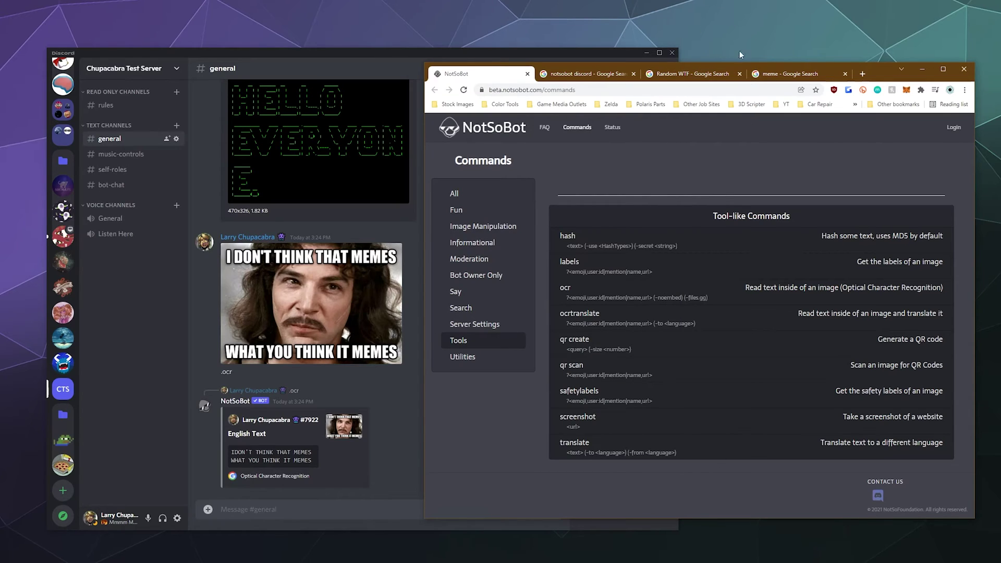
{"action": "left_click", "coordinate": [792, 73]}
{"action": "left_click", "coordinate": [570, 137]}
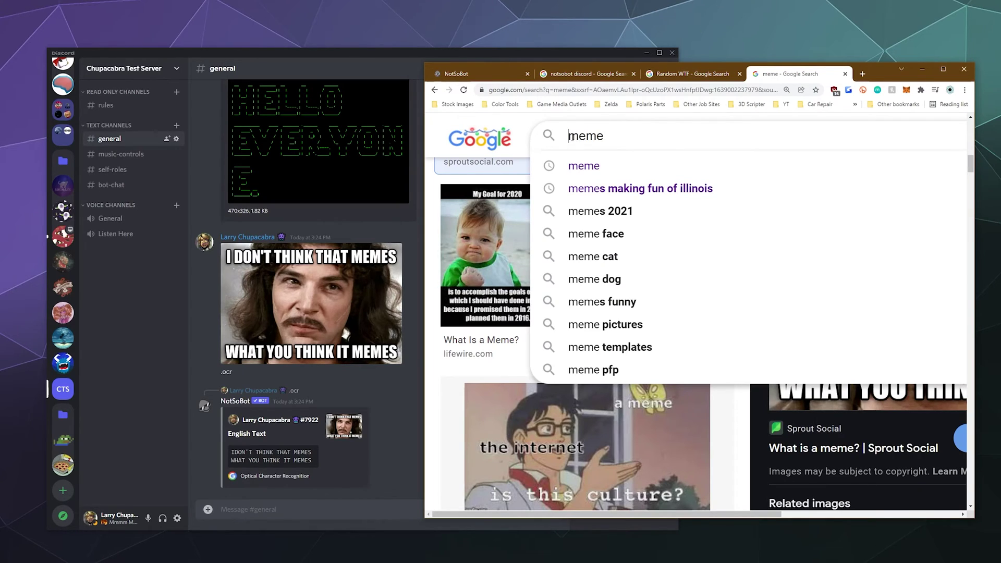
{"action": "type", "text": "spanish"}
{"action": "key", "text": "Return"}
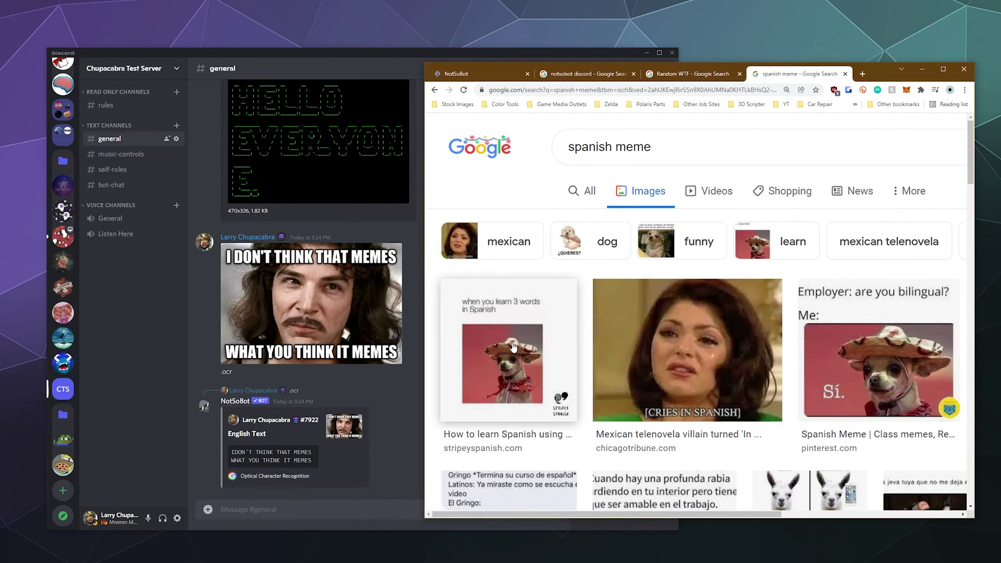
Step: Copy the small dog meme starting "Cuando hay una profunda rabia" and post it in Discord's general channel
{"action": "scroll", "coordinate": [701, 352], "scroll_direction": "down", "scroll_amount": 5}
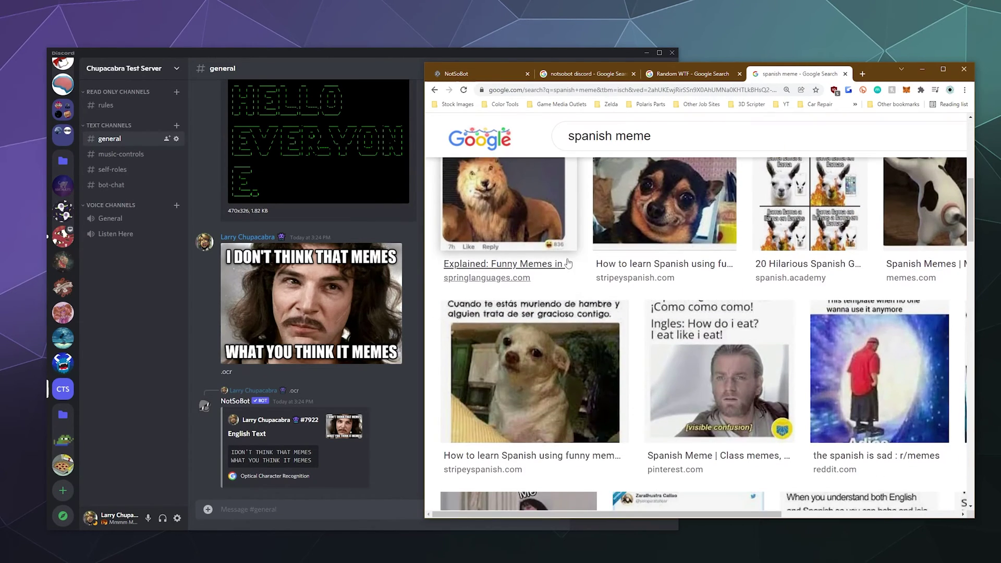
{"action": "left_click", "coordinate": [602, 323]}
{"action": "right_click", "coordinate": [876, 332]}
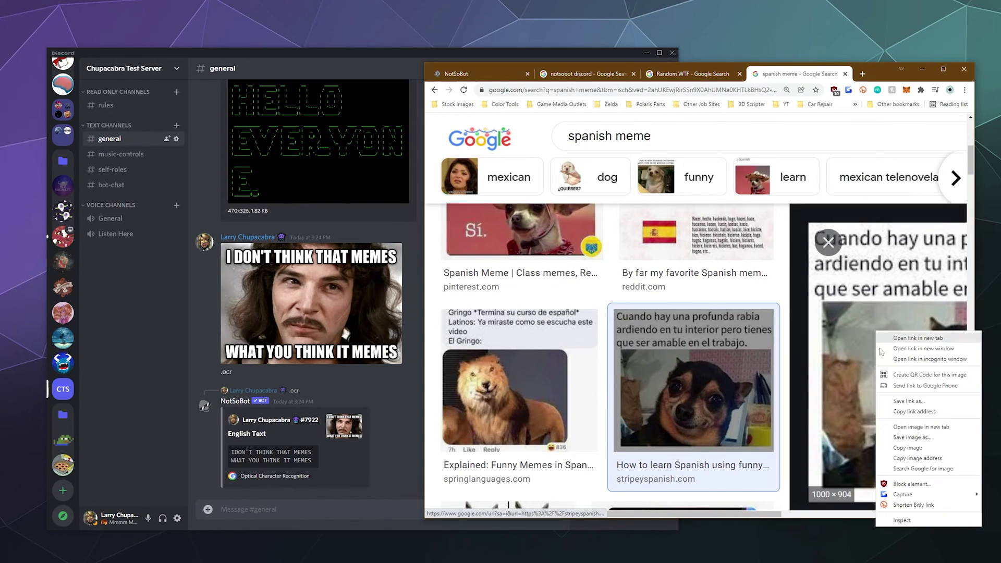
{"action": "left_click", "coordinate": [904, 448]}
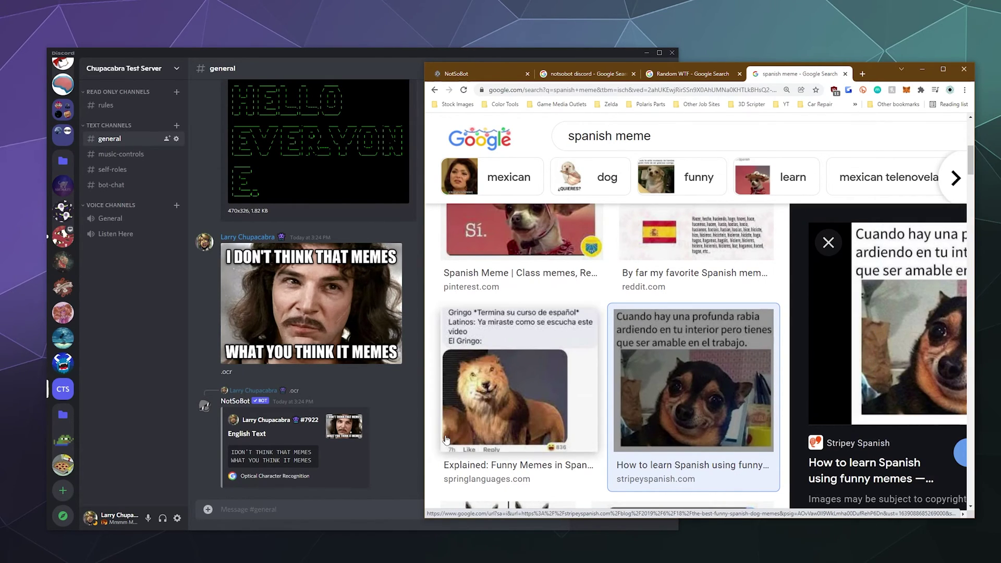
{"action": "left_click", "coordinate": [239, 516]}
{"action": "key", "text": "ctrl+v"}
{"action": "key", "text": "Return"}
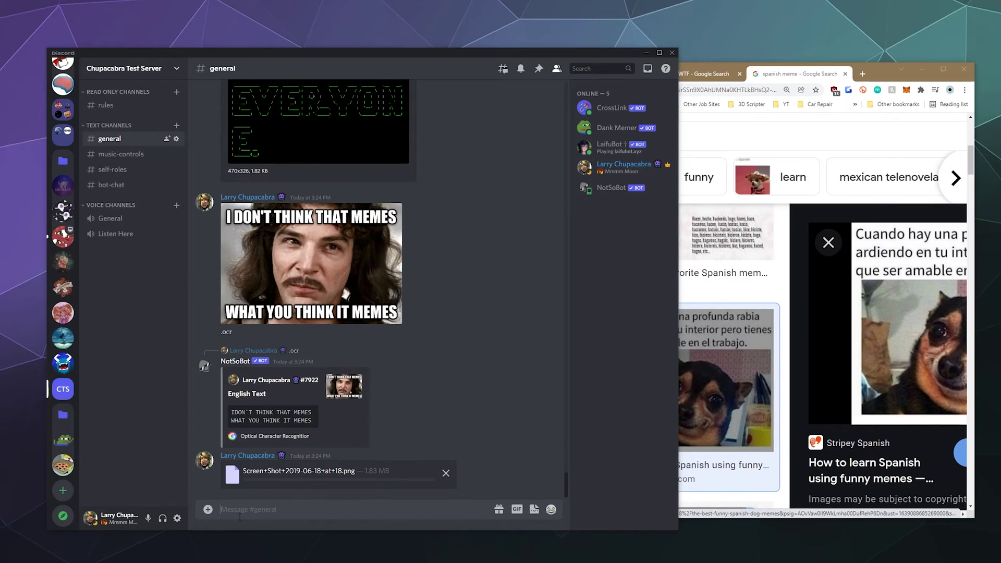
Step: Check the ocrtranslate syntax on NotSoBot's command page and translate the posted Spanish meme with .ocrtranslate in Discord
{"action": "type", "text": ".ocr"}
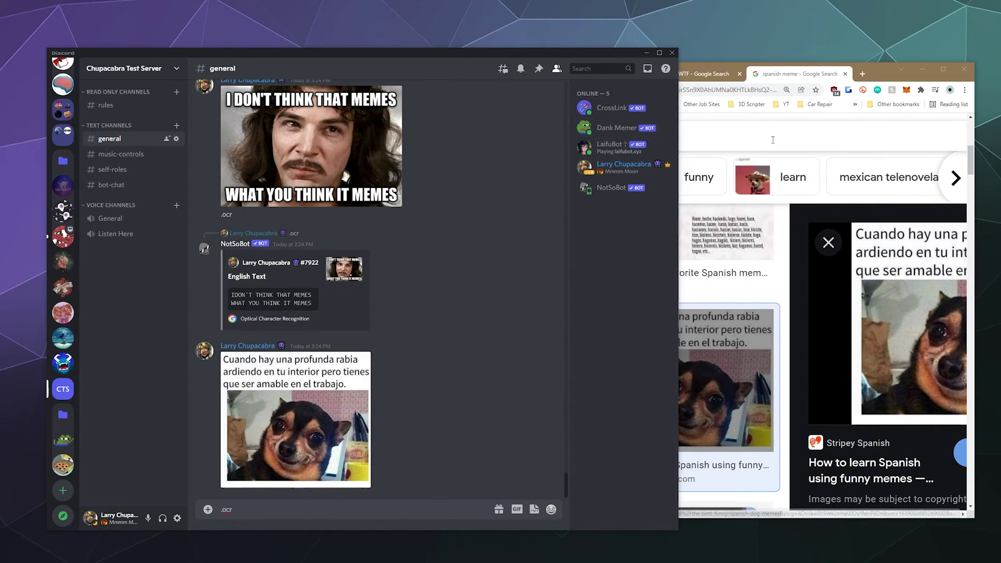
{"action": "left_click", "coordinate": [726, 78]}
{"action": "left_click", "coordinate": [725, 78]}
{"action": "left_click", "coordinate": [583, 76]}
{"action": "left_click", "coordinate": [482, 75]}
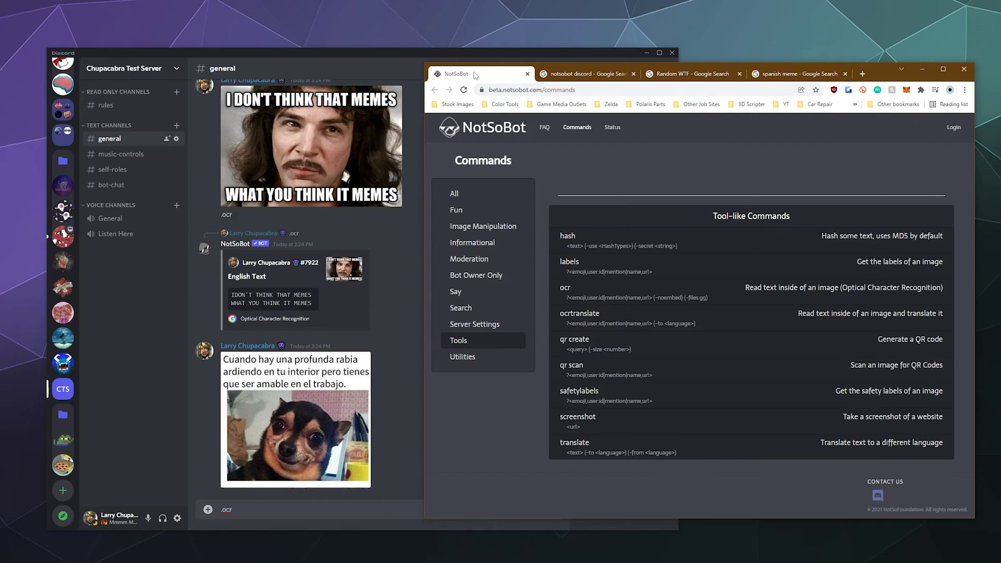
{"action": "left_click", "coordinate": [340, 510]}
{"action": "type", "text": "translate"}
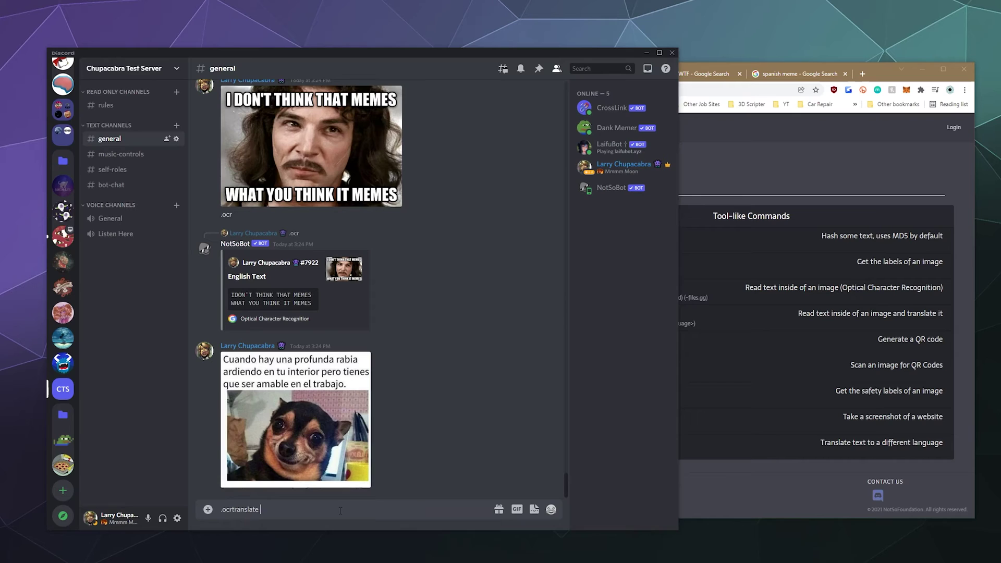
{"action": "left_click", "coordinate": [775, 456]}
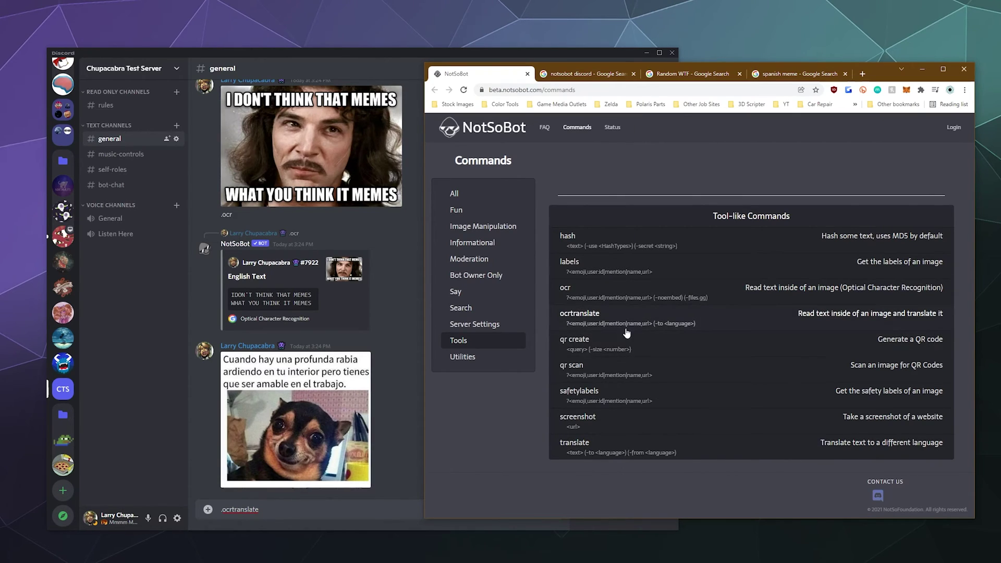
{"action": "left_click", "coordinate": [342, 509]}
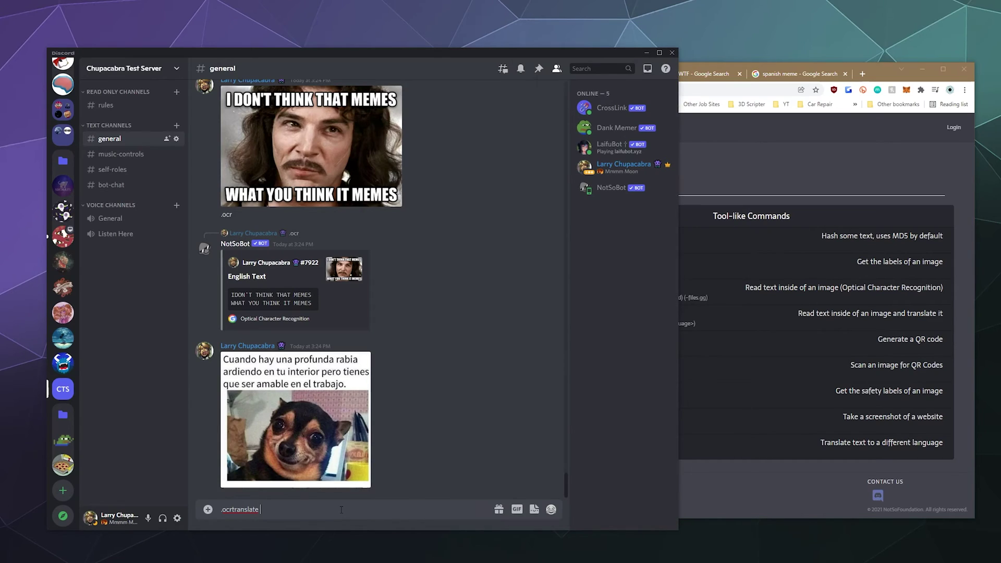
{"action": "key", "text": "Return"}
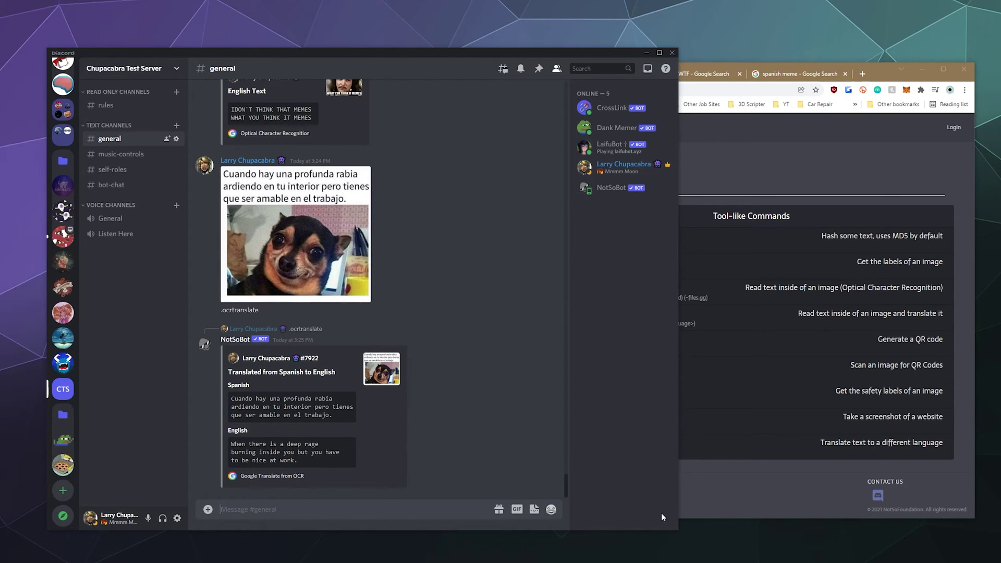
Step: Look through NotSoBot's Tools, All, Image Manipulation and Fun command lists in the browser and review the earlier Discord results
{"action": "left_click", "coordinate": [728, 462]}
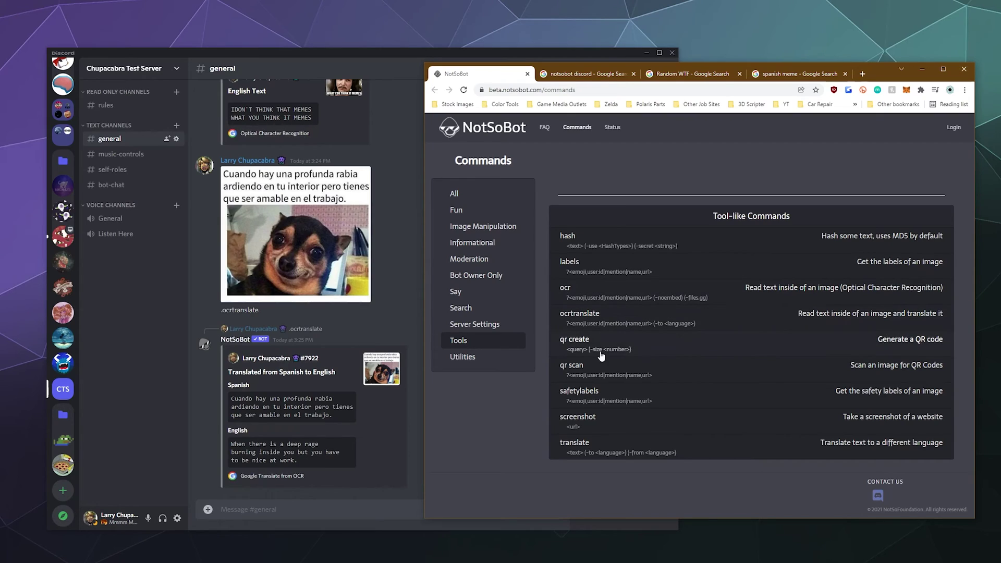
{"action": "left_click", "coordinate": [482, 193]}
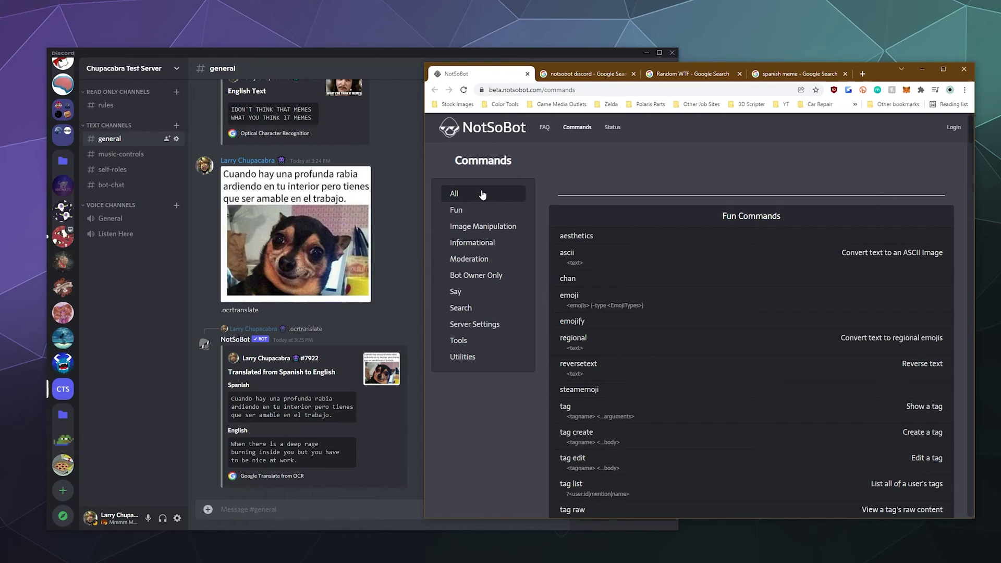
{"action": "left_click", "coordinate": [470, 216]}
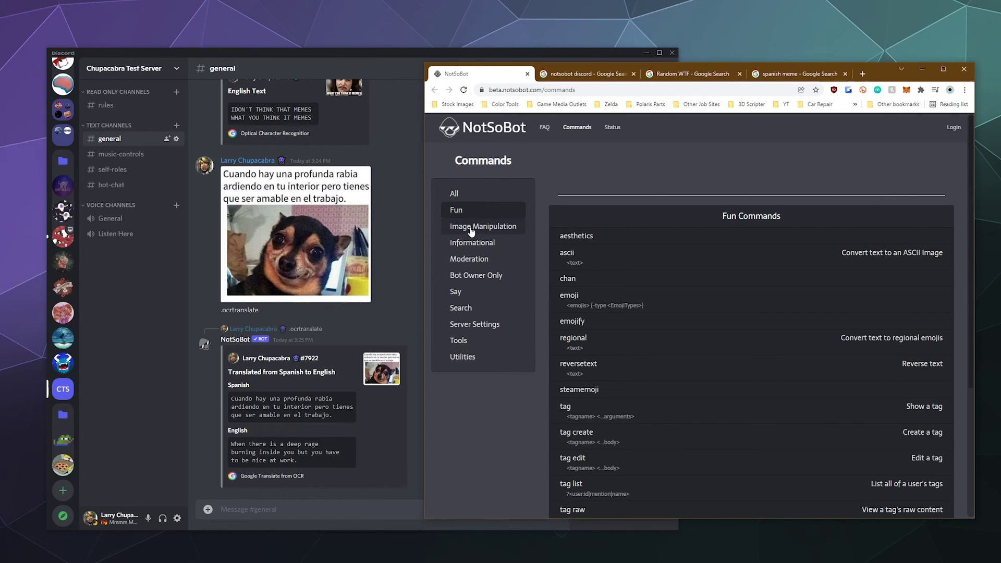
{"action": "left_click", "coordinate": [470, 230]}
{"action": "left_click", "coordinate": [471, 215]}
{"action": "scroll", "coordinate": [702, 380], "scroll_direction": "down", "scroll_amount": 3}
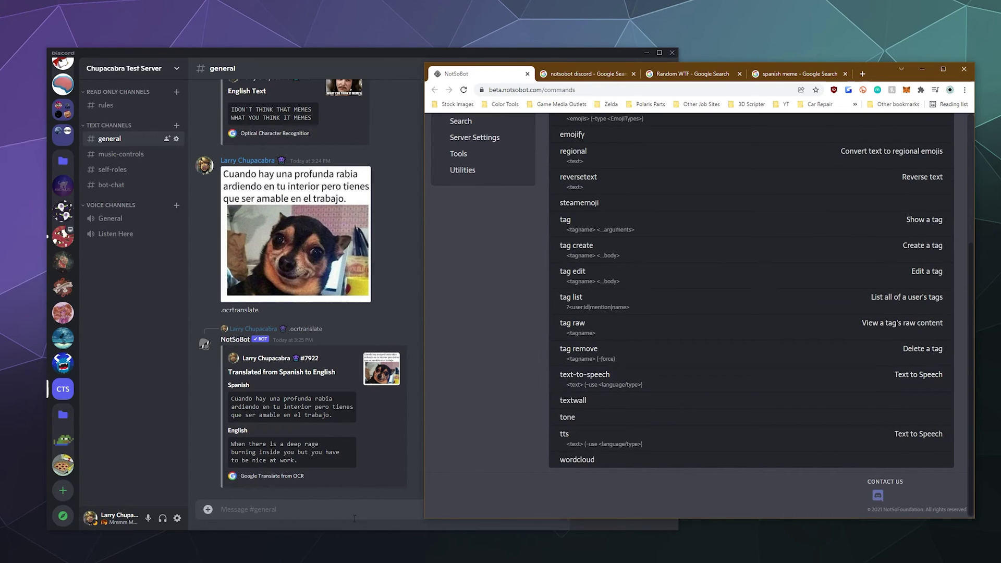
{"action": "scroll", "coordinate": [319, 379], "scroll_direction": "up", "scroll_amount": 5}
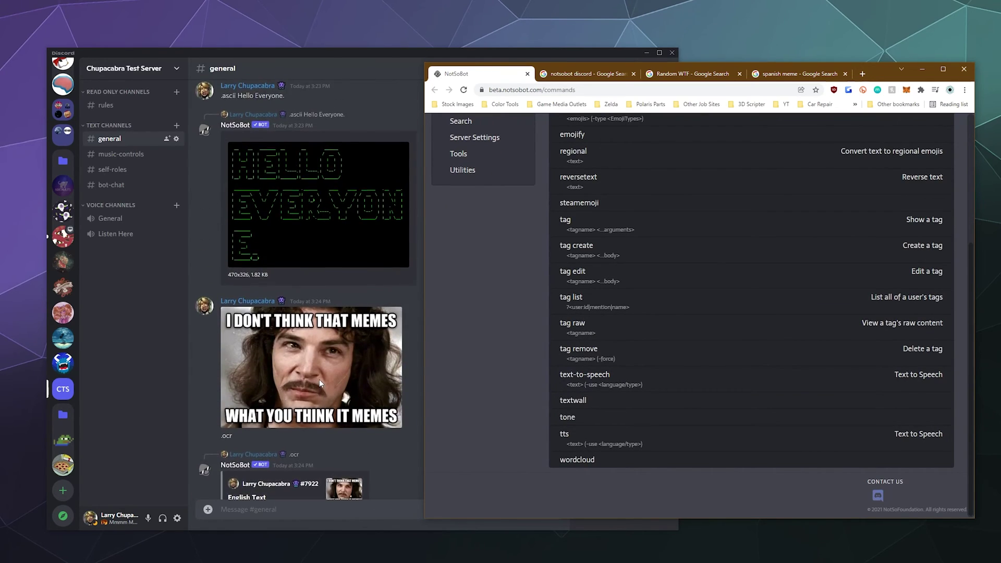
{"action": "scroll", "coordinate": [319, 380], "scroll_direction": "down", "scroll_amount": 5}
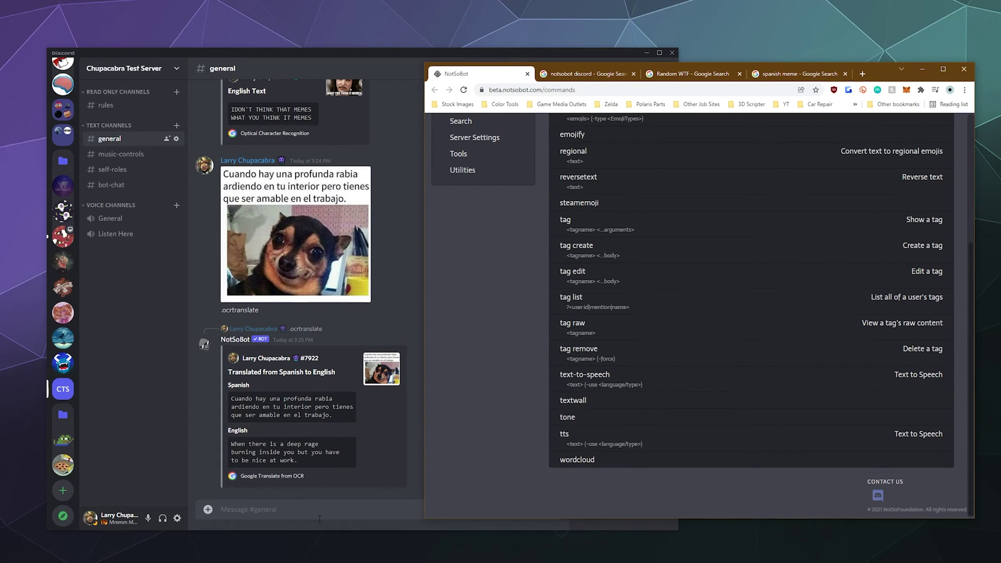
Step: Look through the Say, Bot Owner Only, Moderation, Informational, Server Settings, Tools and Utilities command lists on the NotSoBot site
{"action": "scroll", "coordinate": [503, 343], "scroll_direction": "up", "scroll_amount": 3}
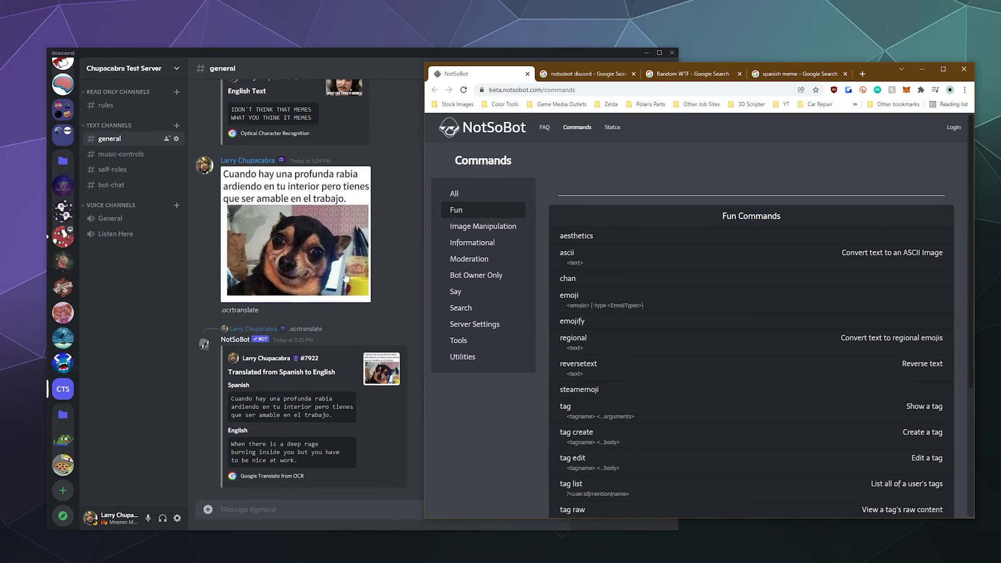
{"action": "left_click", "coordinate": [487, 296]}
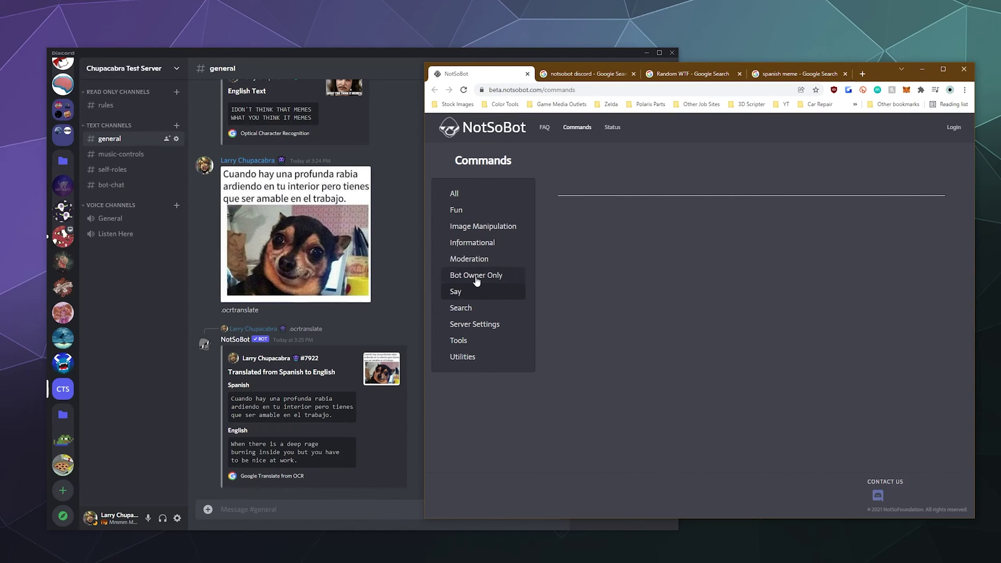
{"action": "left_click", "coordinate": [476, 280]}
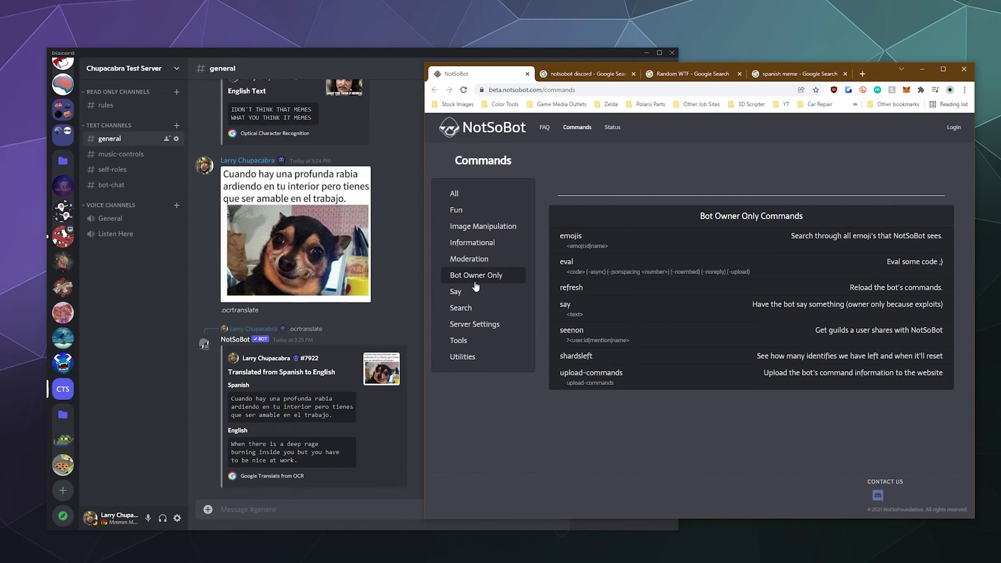
{"action": "left_click", "coordinate": [467, 261]}
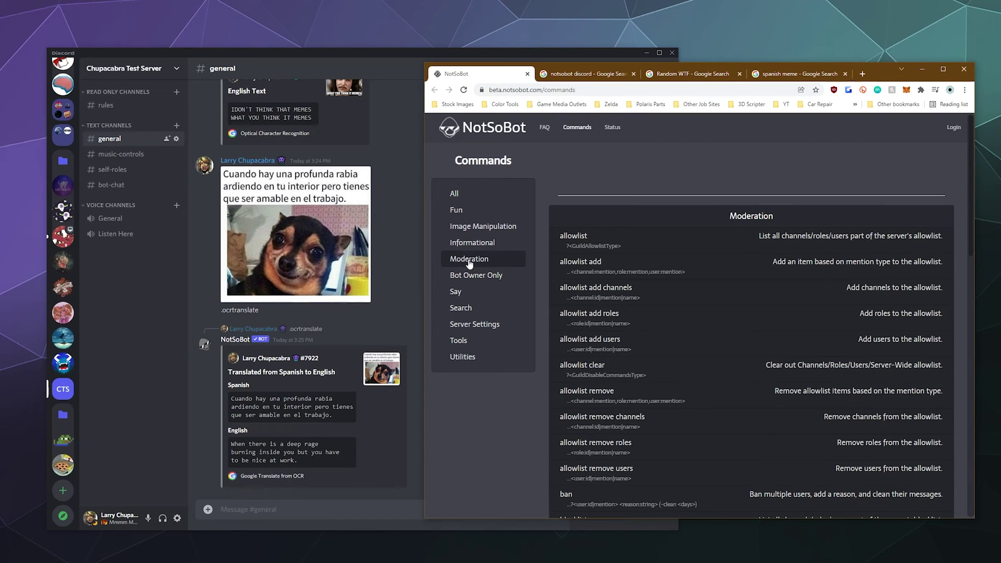
{"action": "left_click", "coordinate": [472, 245]}
{"action": "left_click", "coordinate": [473, 327]}
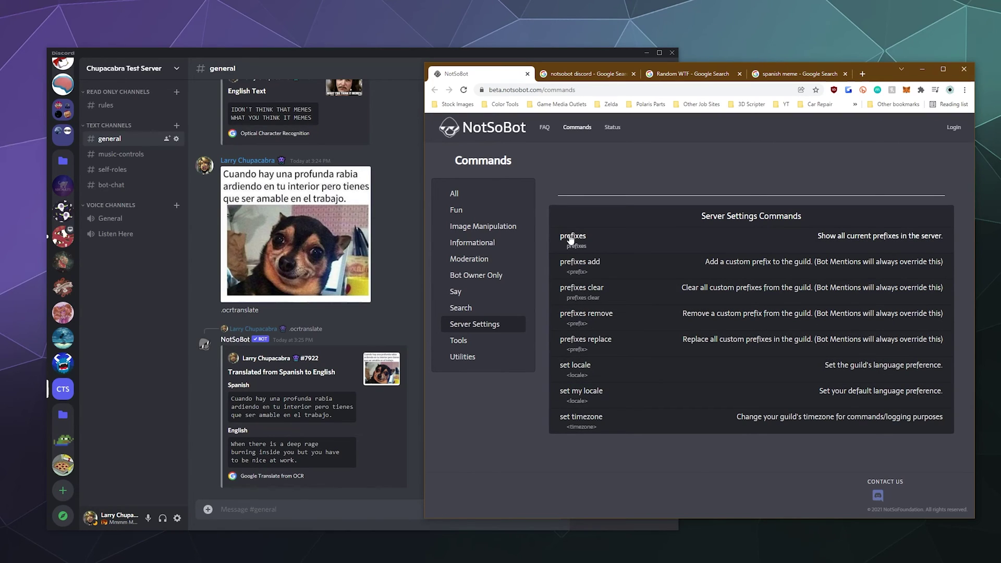
{"action": "left_click", "coordinate": [466, 340]}
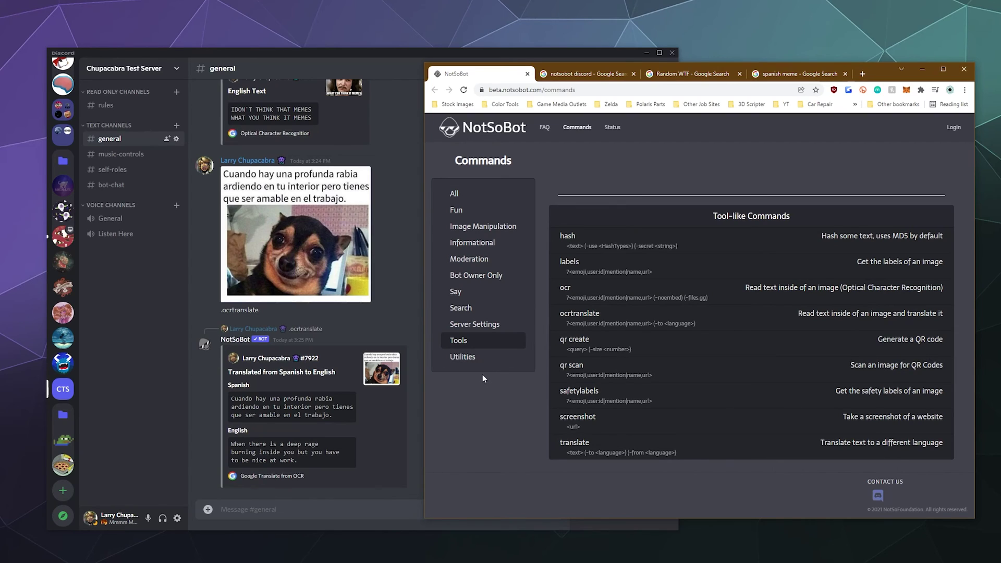
{"action": "left_click", "coordinate": [472, 356]}
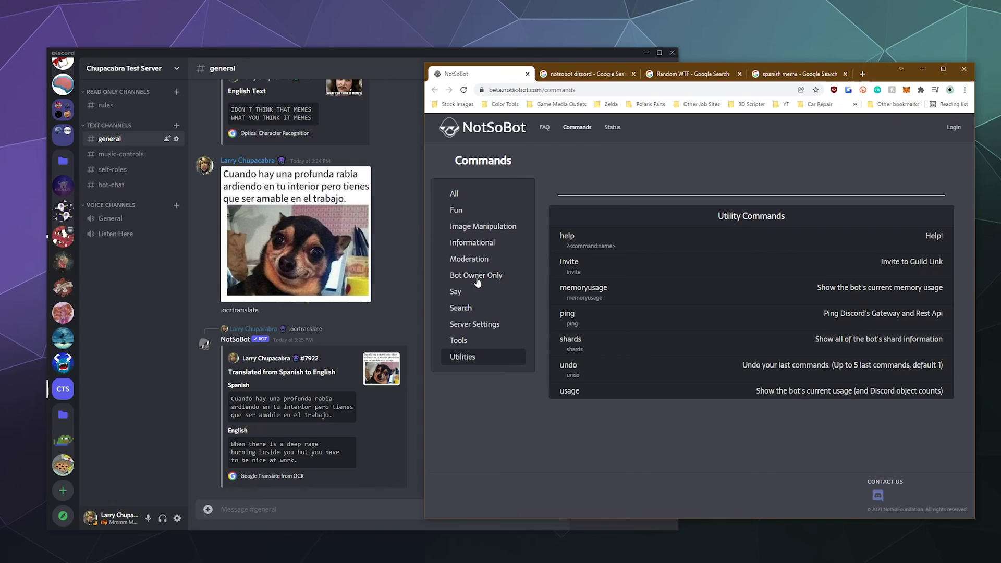
Step: Review the All, Informational, Moderation and Bot Owner Only command lists
{"action": "left_click", "coordinate": [468, 209]}
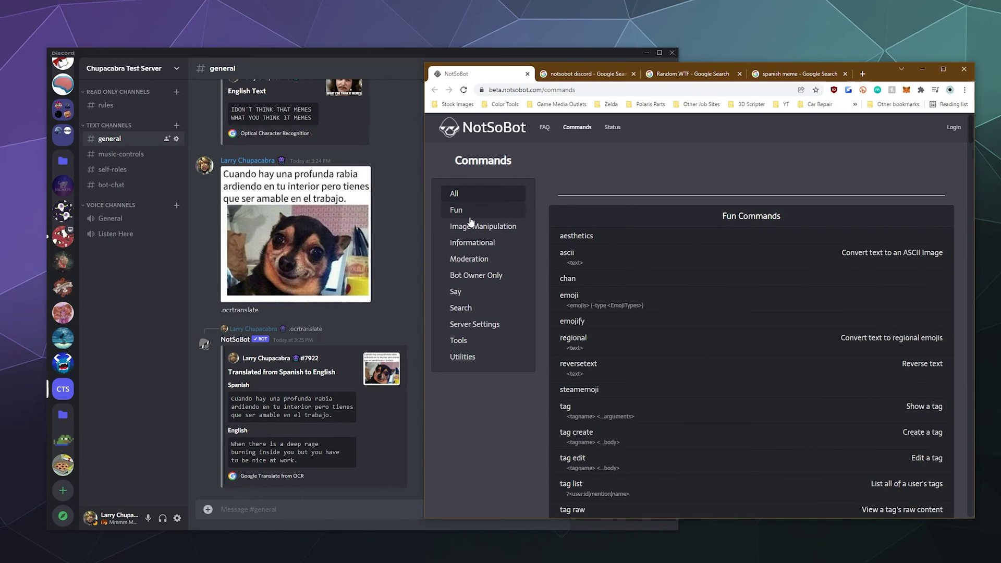
{"action": "left_click", "coordinate": [472, 244]}
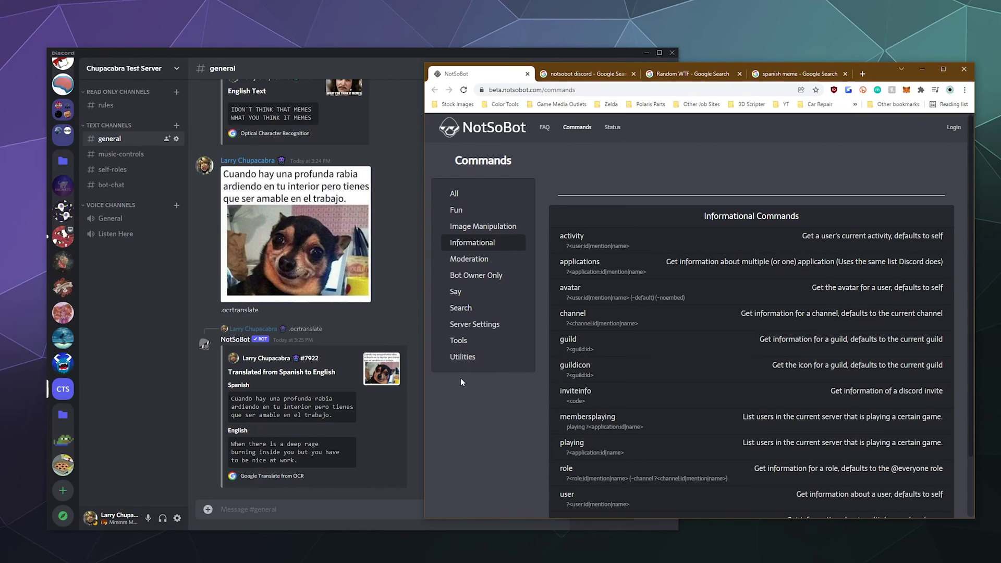
{"action": "left_click", "coordinate": [471, 261]}
{"action": "left_click", "coordinate": [472, 277]}
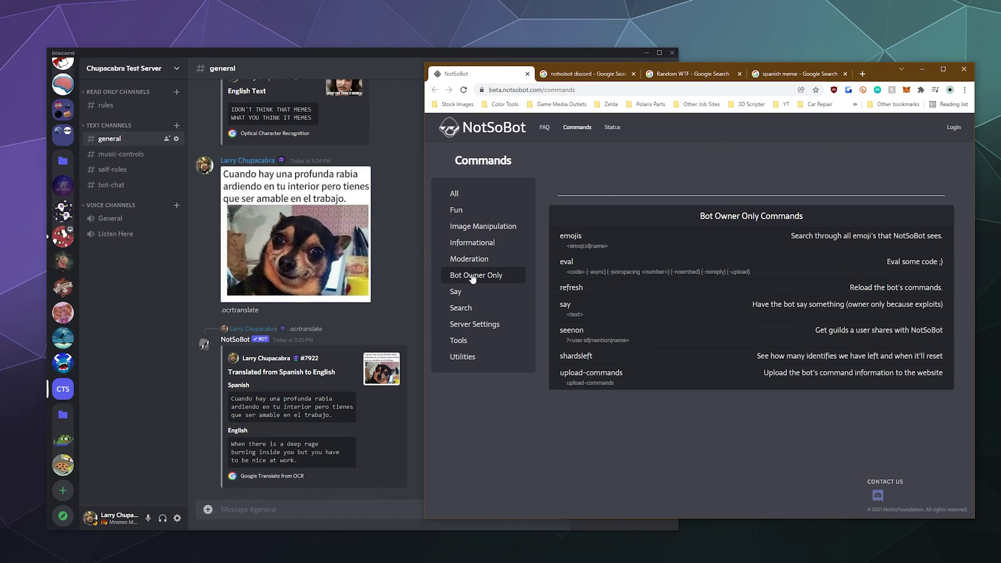
Step: Read through the whole Search command list, from duckduckgo to youtube
{"action": "left_click", "coordinate": [469, 308]}
{"action": "scroll", "coordinate": [615, 304], "scroll_direction": "down", "scroll_amount": 4}
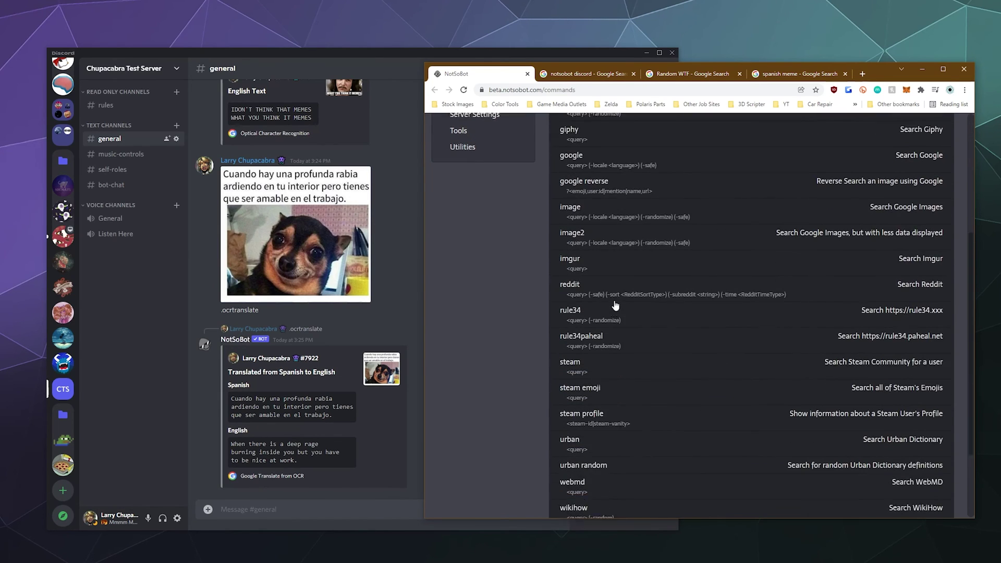
{"action": "scroll", "coordinate": [610, 308], "scroll_direction": "up", "scroll_amount": 5}
{"action": "scroll", "coordinate": [639, 339], "scroll_direction": "down", "scroll_amount": 4}
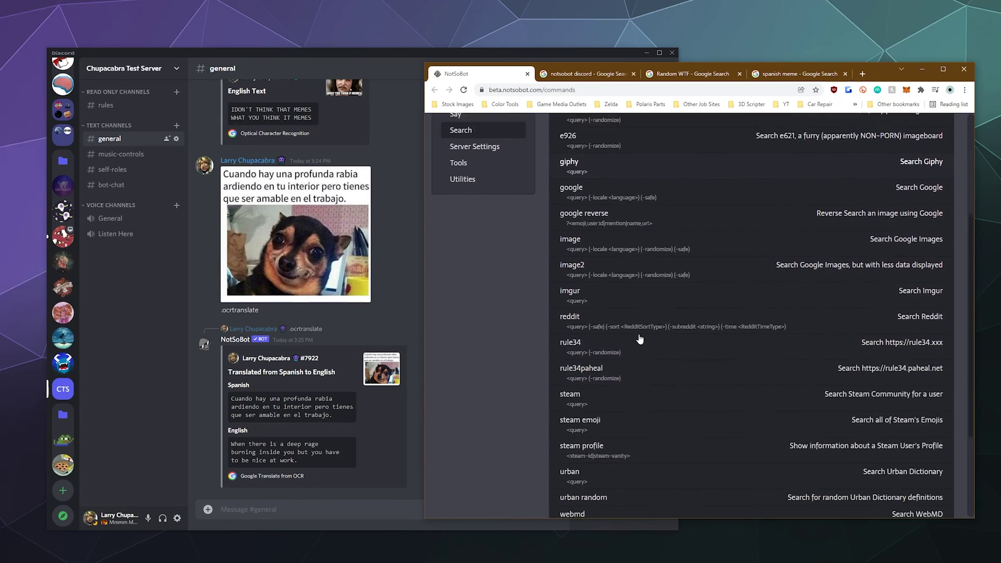
{"action": "scroll", "coordinate": [639, 339], "scroll_direction": "down", "scroll_amount": 3}
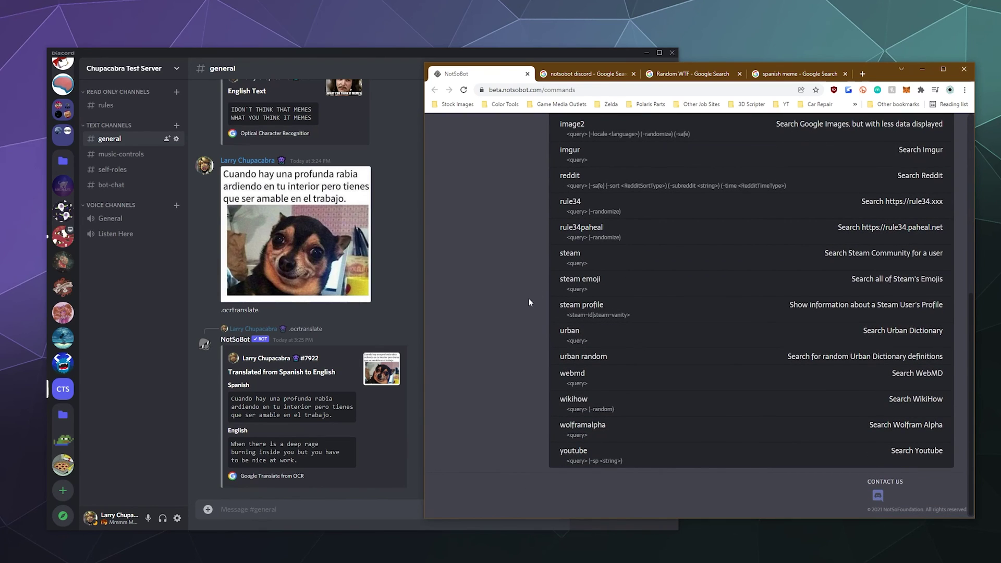
{"action": "scroll", "coordinate": [514, 308], "scroll_direction": "up", "scroll_amount": 7}
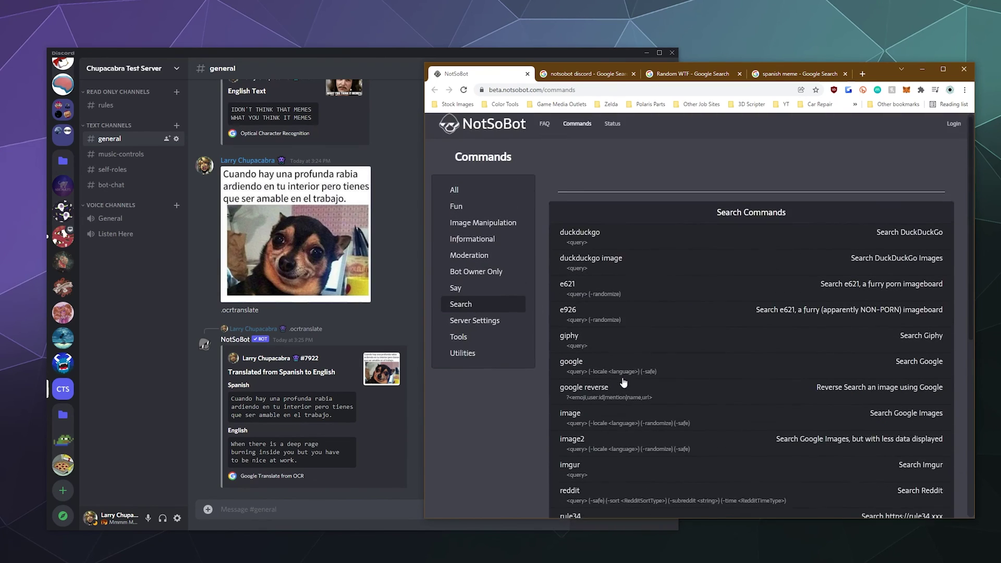
{"action": "scroll", "coordinate": [625, 346], "scroll_direction": "down", "scroll_amount": 4}
{"action": "scroll", "coordinate": [625, 346], "scroll_direction": "down", "scroll_amount": 2}
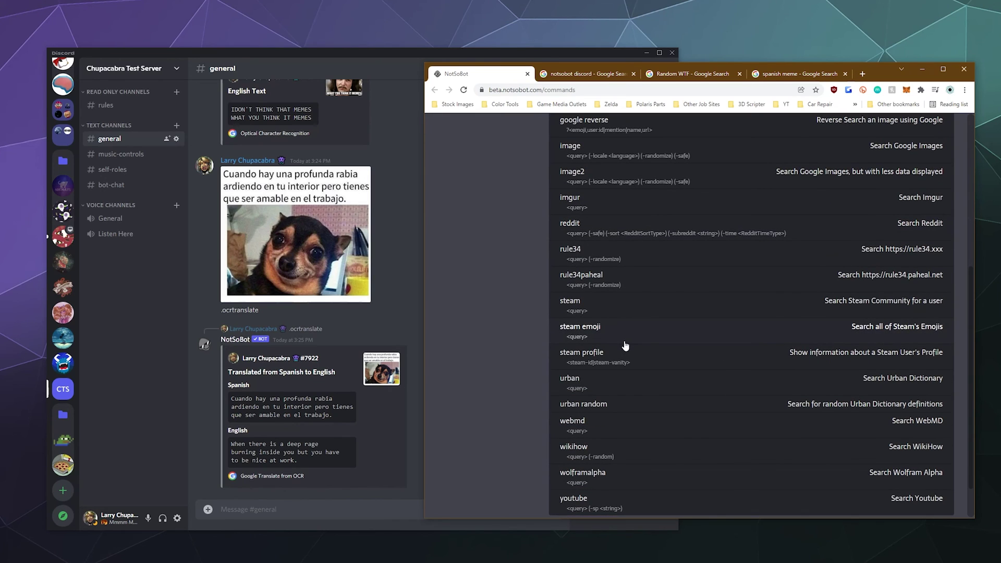
{"action": "scroll", "coordinate": [592, 325], "scroll_direction": "up", "scroll_amount": 6}
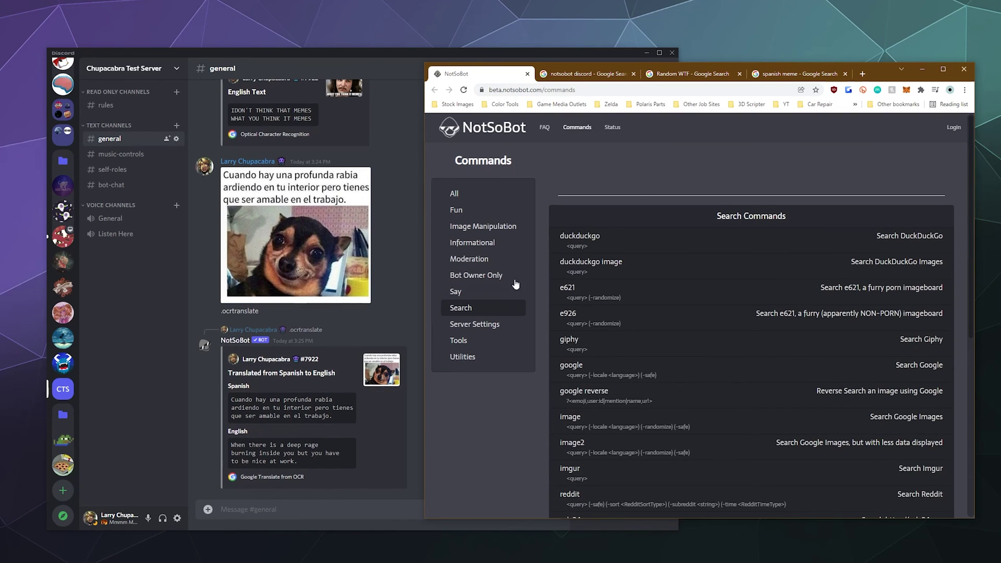
Step: Examine the Image Manipulation command list and revisit the Moderation, Bot Owner Only, Fun, All, Tools and Utilities lists
{"action": "left_click", "coordinate": [497, 231]}
{"action": "scroll", "coordinate": [670, 312], "scroll_direction": "down", "scroll_amount": 10}
{"action": "scroll", "coordinate": [673, 312], "scroll_direction": "up", "scroll_amount": 10}
{"action": "scroll", "coordinate": [672, 311], "scroll_direction": "up", "scroll_amount": 5}
{"action": "left_click", "coordinate": [489, 260]}
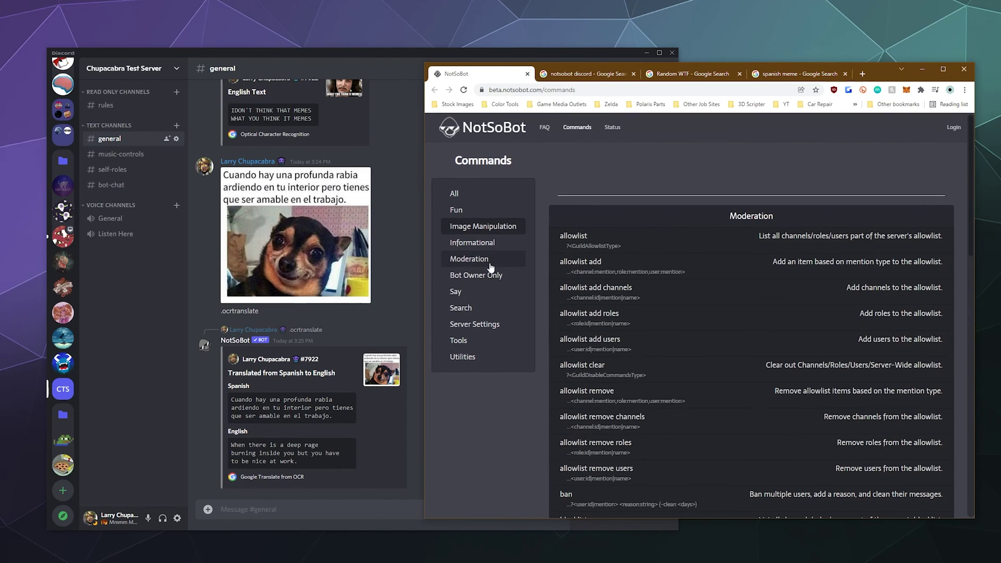
{"action": "left_click", "coordinate": [490, 277]}
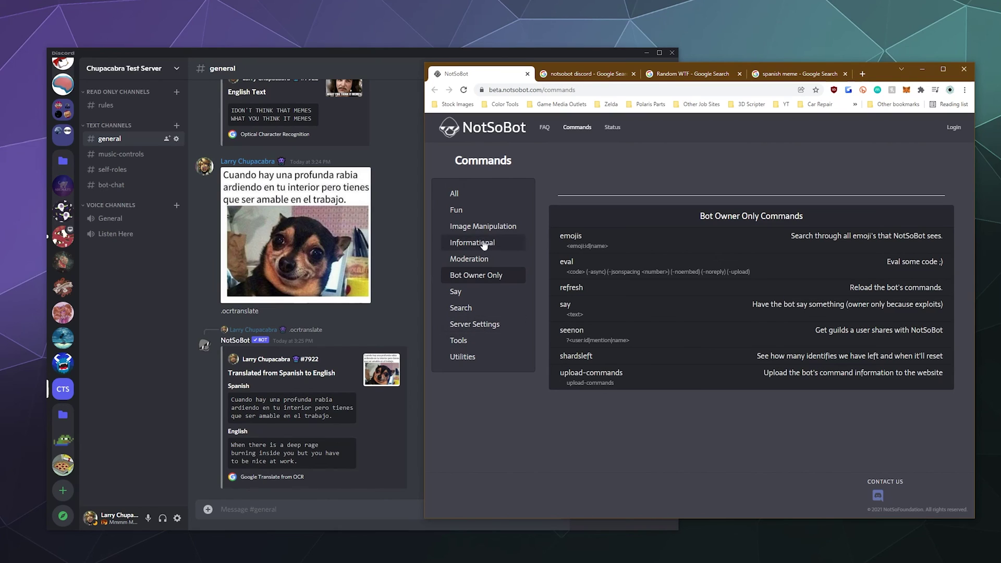
{"action": "left_click", "coordinate": [466, 210]}
{"action": "left_click", "coordinate": [465, 197]}
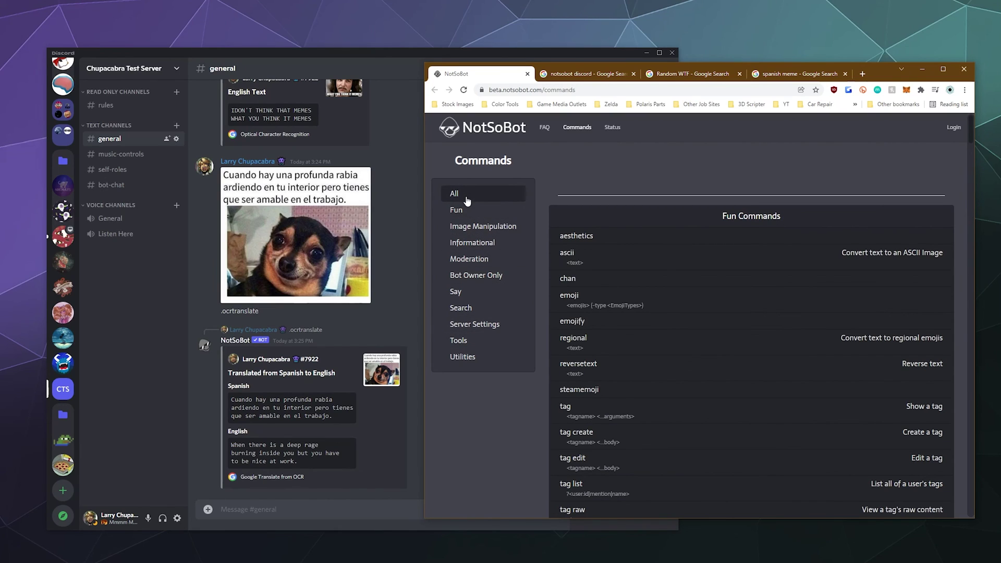
{"action": "left_click", "coordinate": [464, 346]}
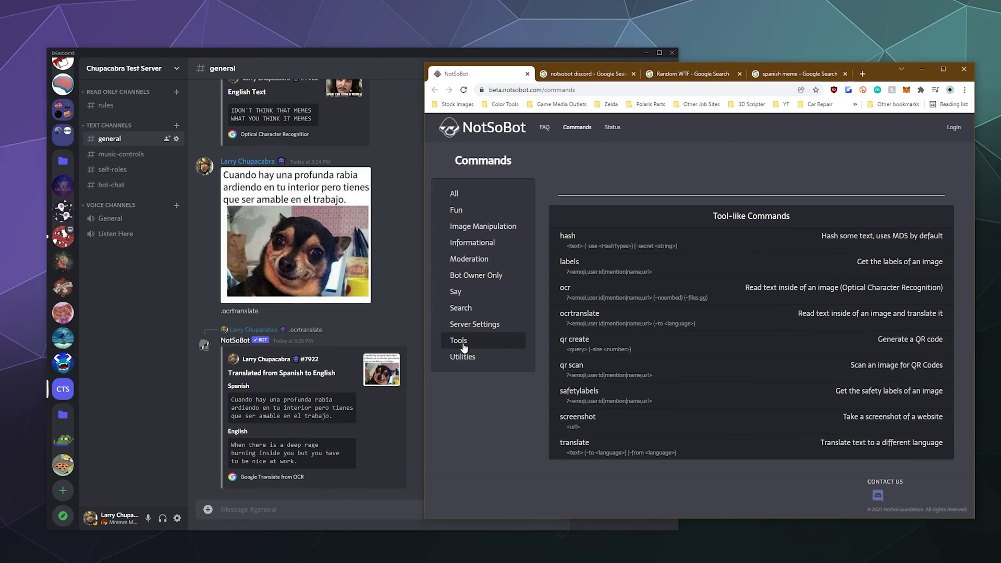
{"action": "left_click", "coordinate": [465, 357]}
{"action": "left_click", "coordinate": [461, 340]}
Step: Try the NotSoBot site's login page, return to the commands page and skim the full command list
{"action": "left_click", "coordinate": [953, 130]}
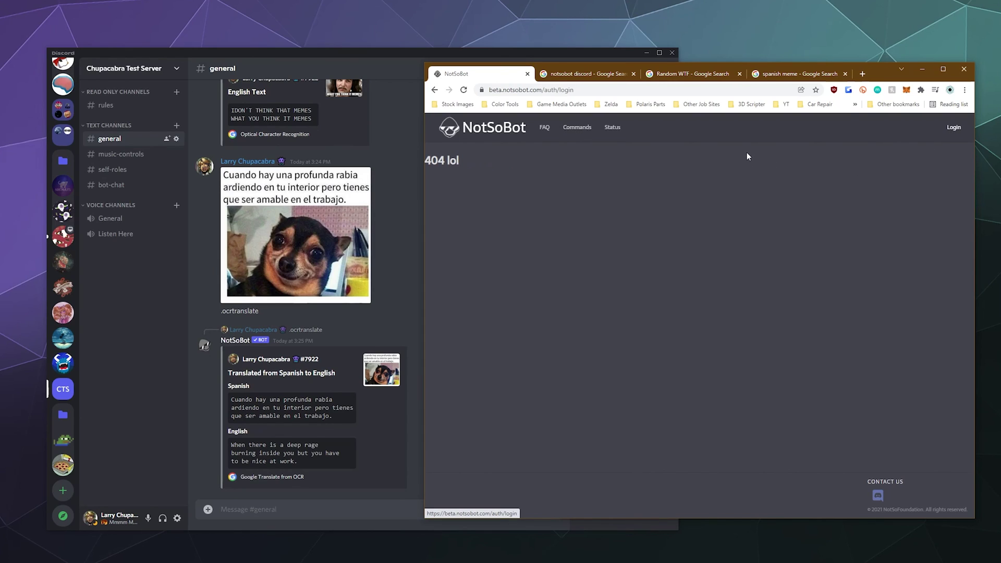
{"action": "left_click", "coordinate": [434, 90]}
{"action": "scroll", "coordinate": [594, 261], "scroll_direction": "down", "scroll_amount": 8}
{"action": "scroll", "coordinate": [596, 261], "scroll_direction": "up", "scroll_amount": 10}
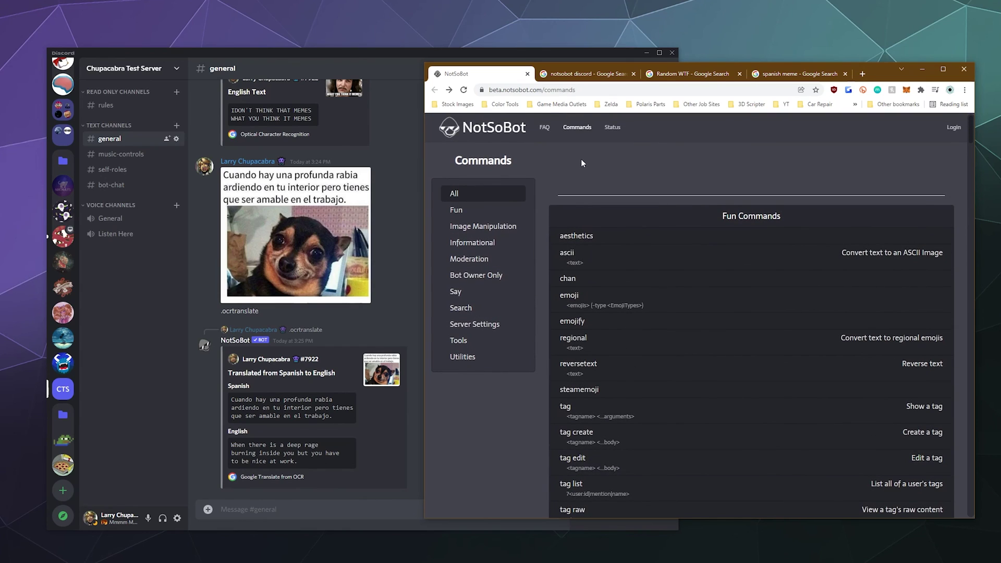